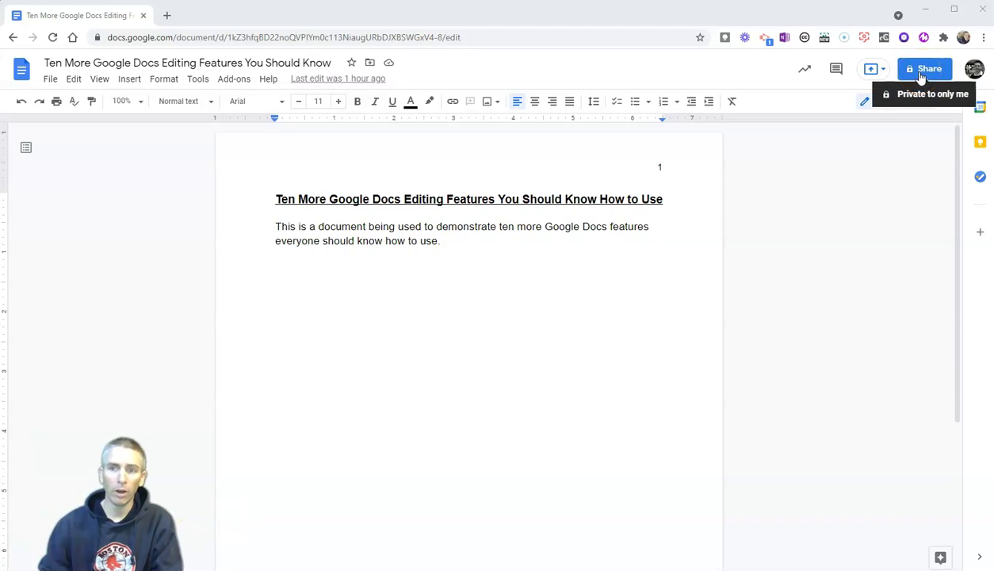
- Open the document's sharing options and add a contact as a recipient
left_click(921, 76)
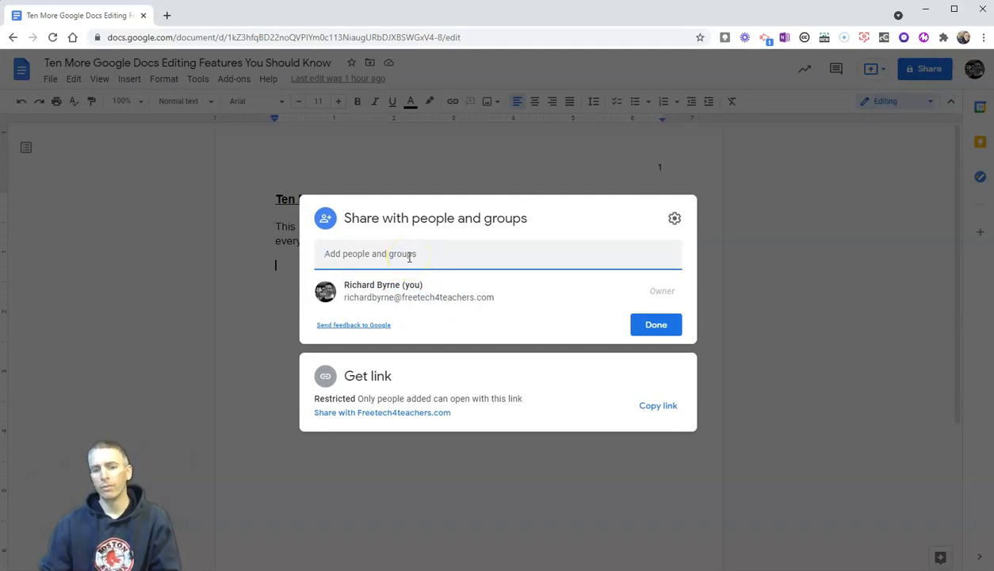
type("maxwell")
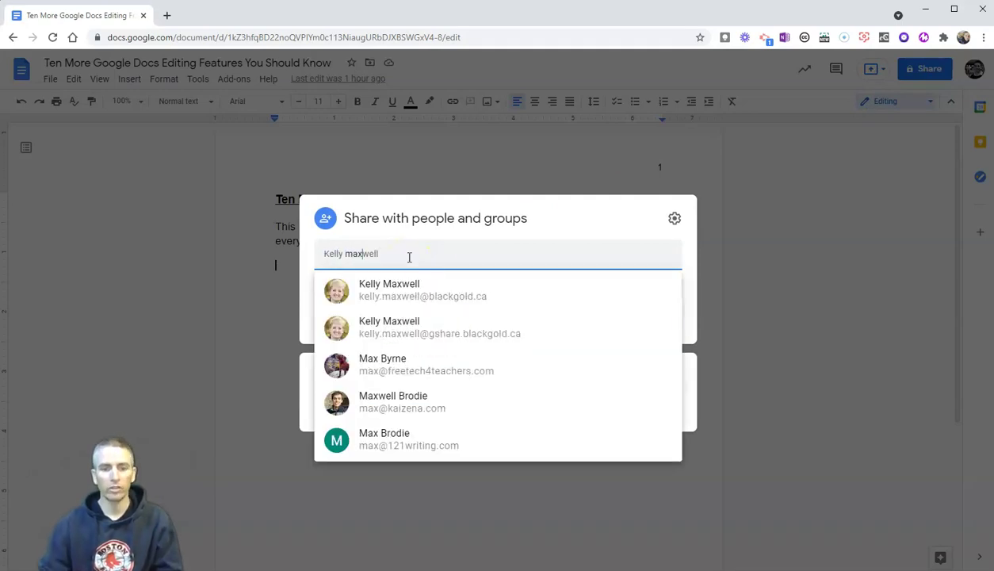
left_click(469, 363)
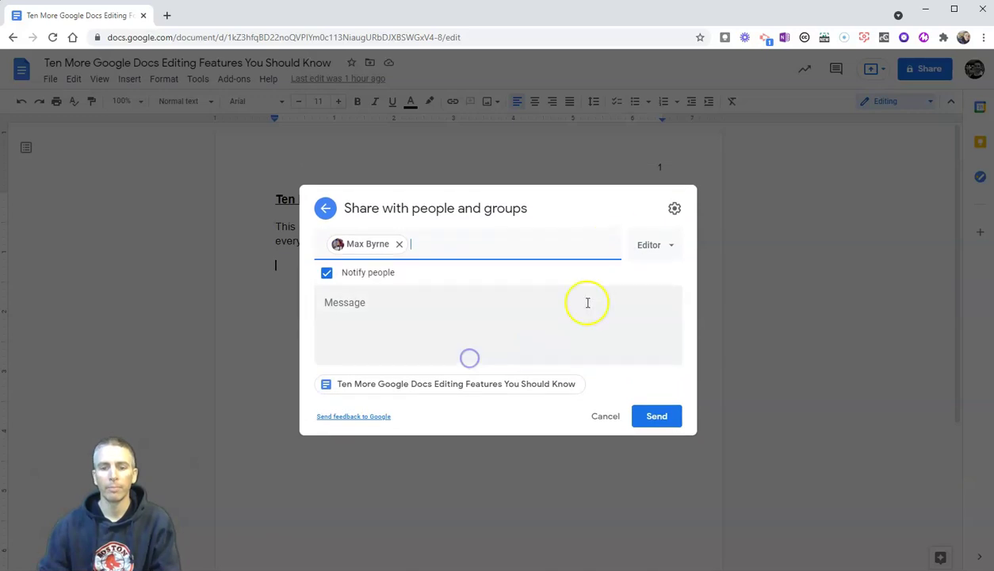
- In the sharing settings, stop editors from changing permissions and sharing
left_click(674, 210)
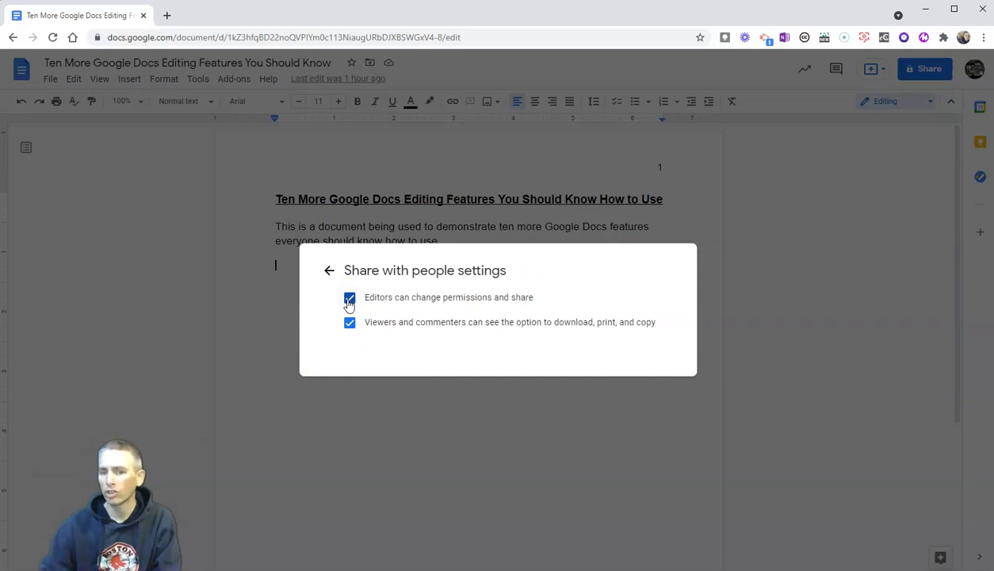
left_click(349, 301)
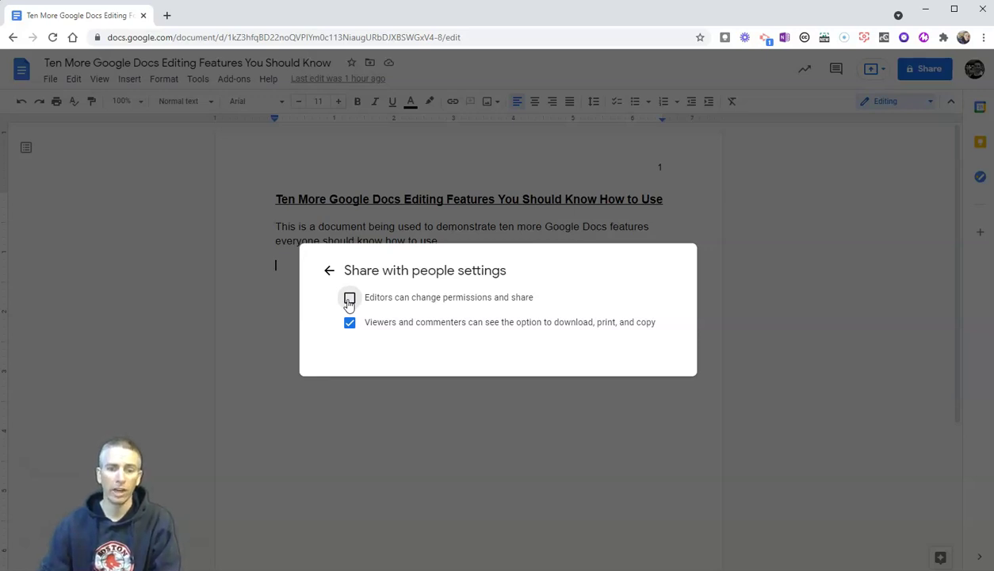
left_click_drag(349, 303, 352, 333)
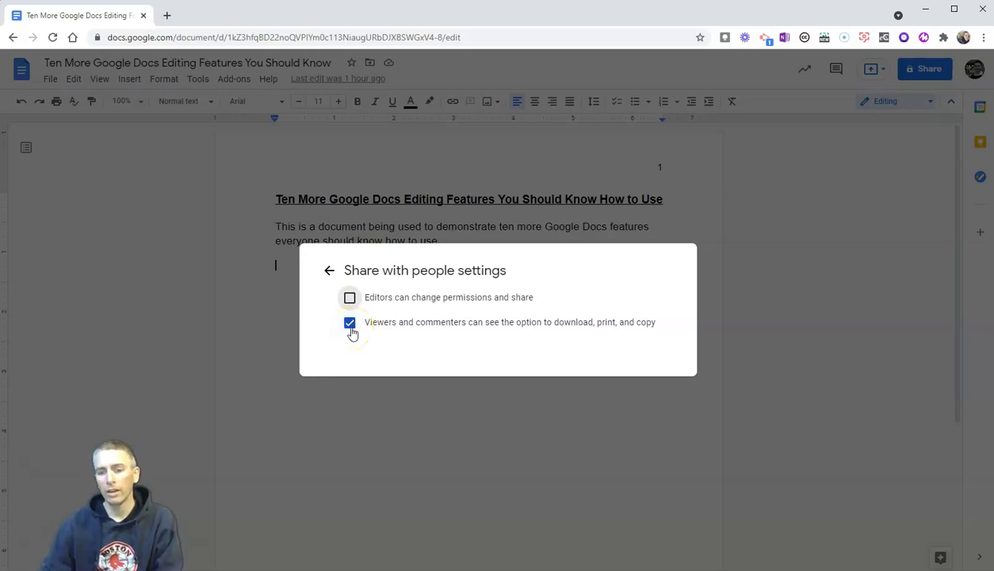
- Try turning off the download, print and copy option for viewers and commenters, leaving it enabled at the end
left_click(351, 330)
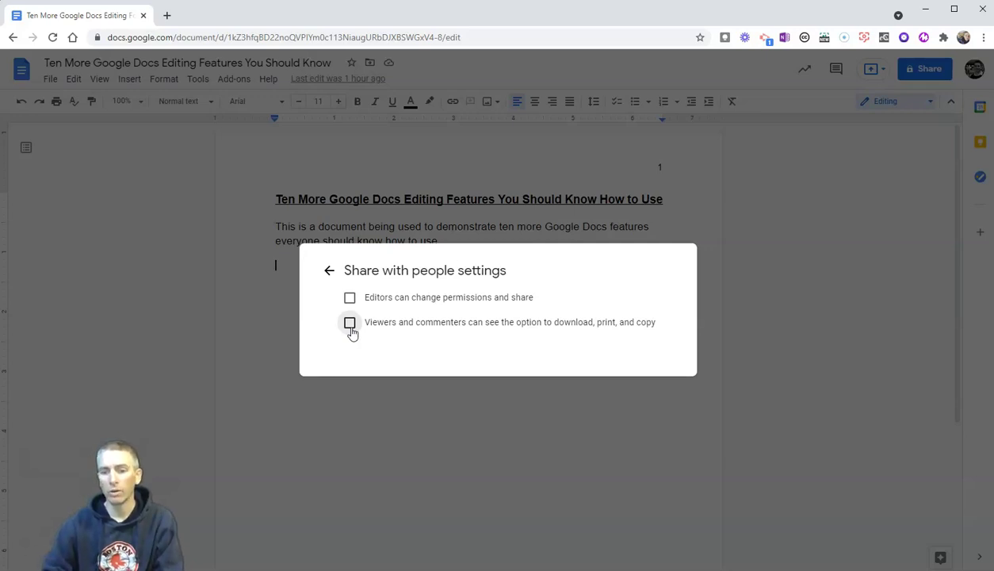
left_click(351, 329)
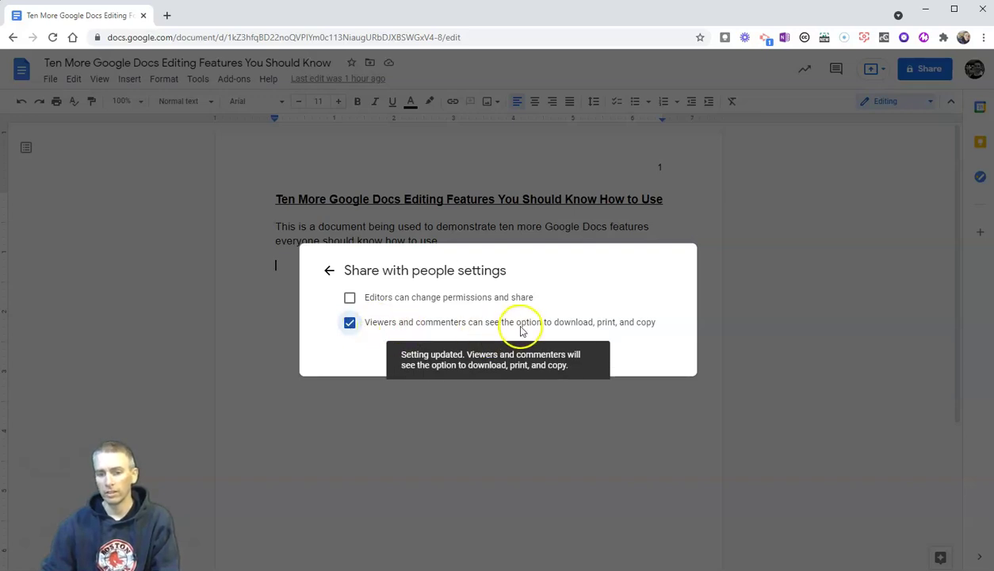
left_click(351, 327)
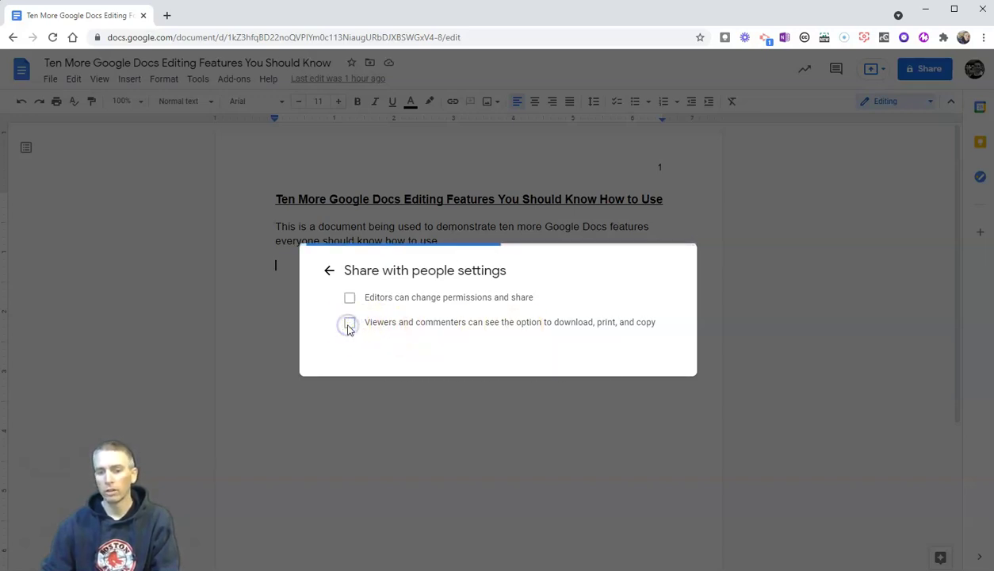
left_click(351, 325)
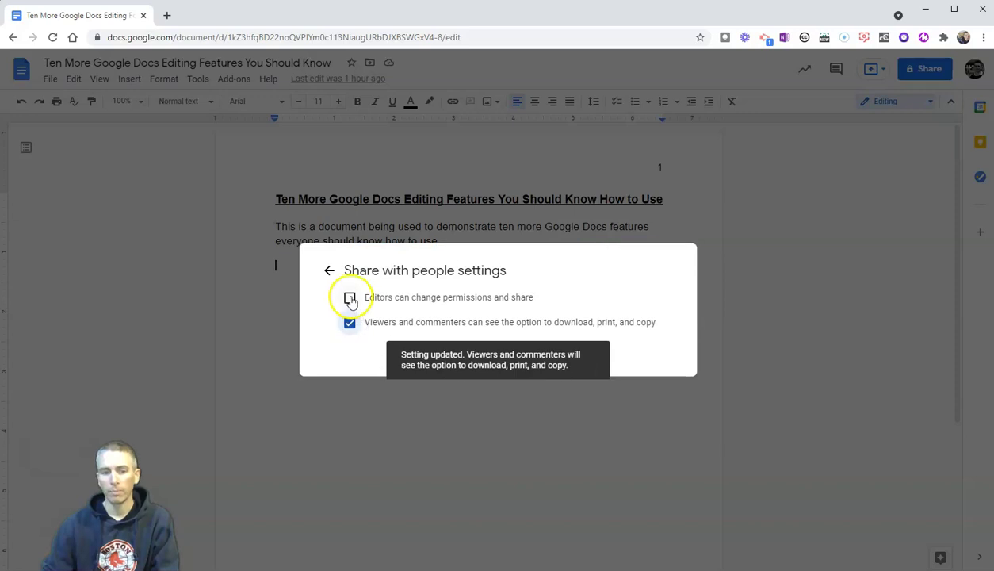
- Leave the sharing settings and discard the unsent invitation, returning to the document
left_click(329, 271)
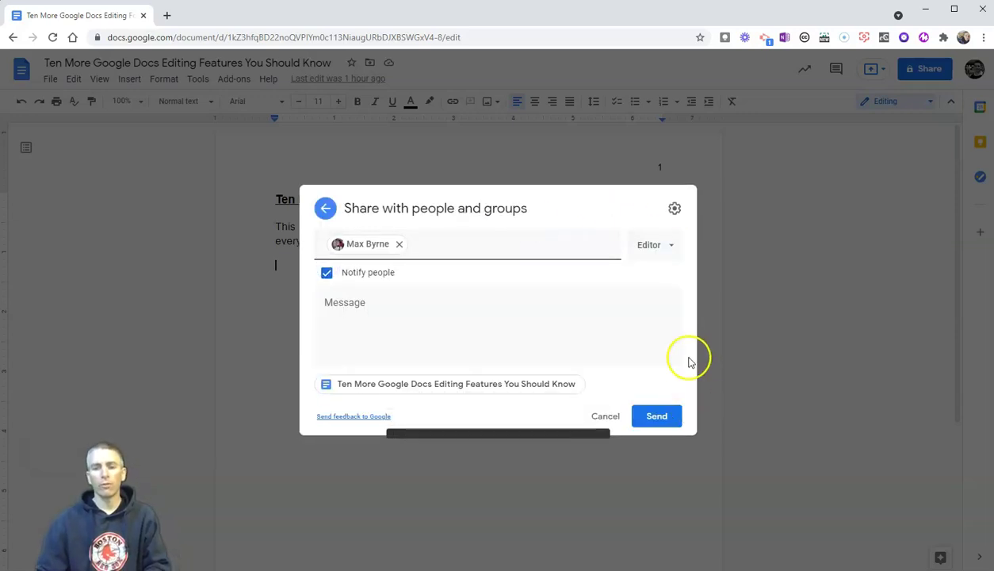
left_click(762, 249)
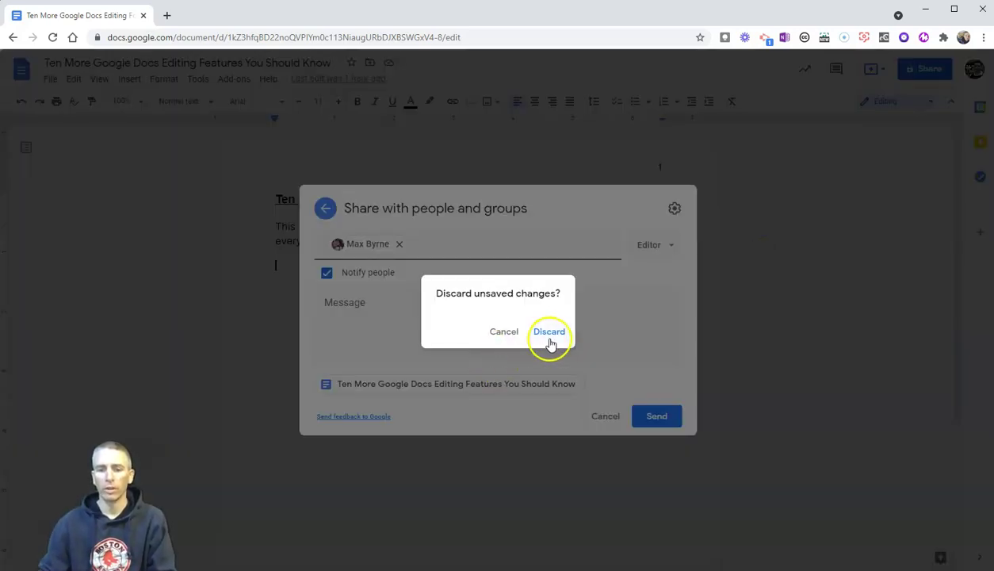
left_click(547, 331)
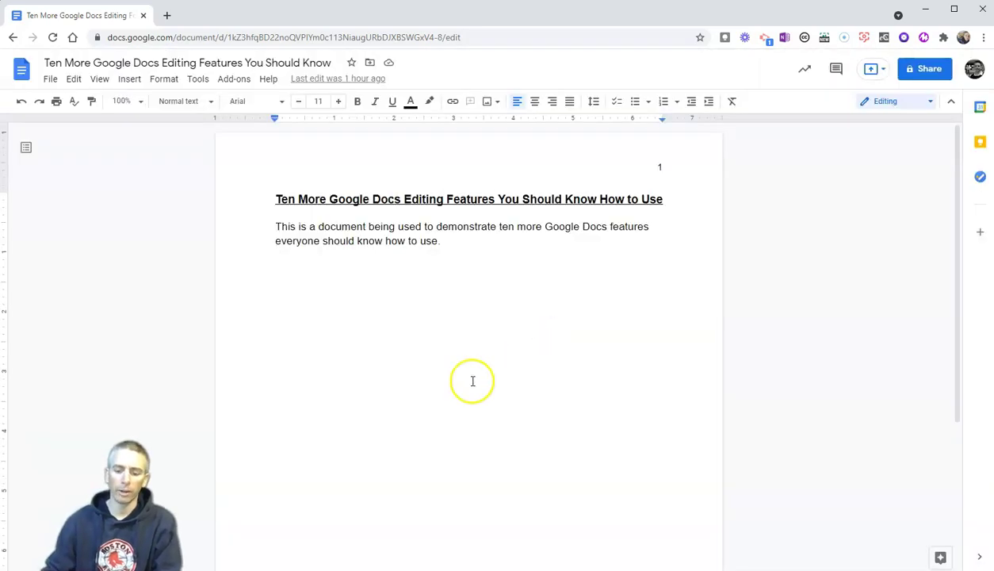
left_click(416, 411)
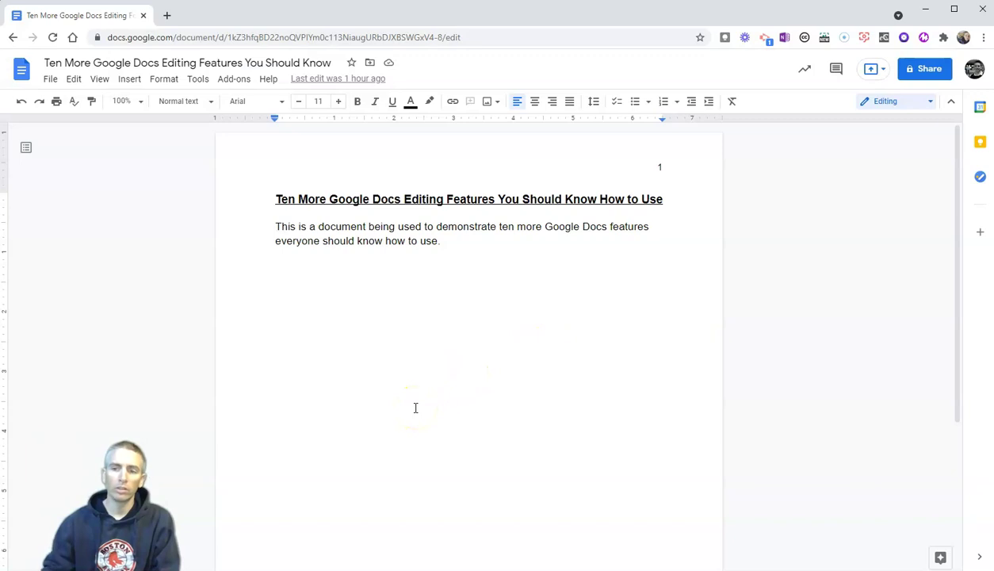
- Publish the document to the web as a link and confirm the publication
left_click(49, 80)
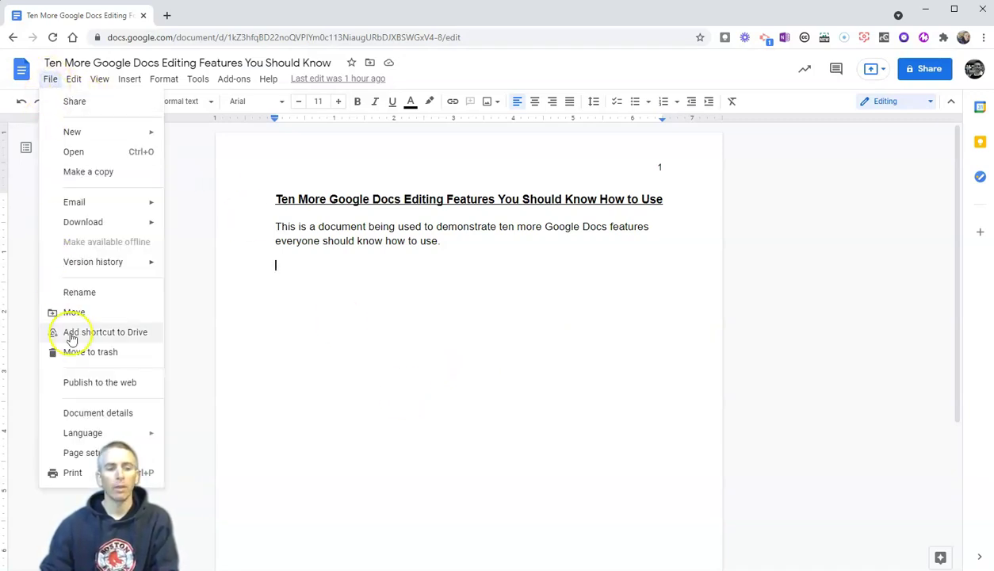
left_click(98, 383)
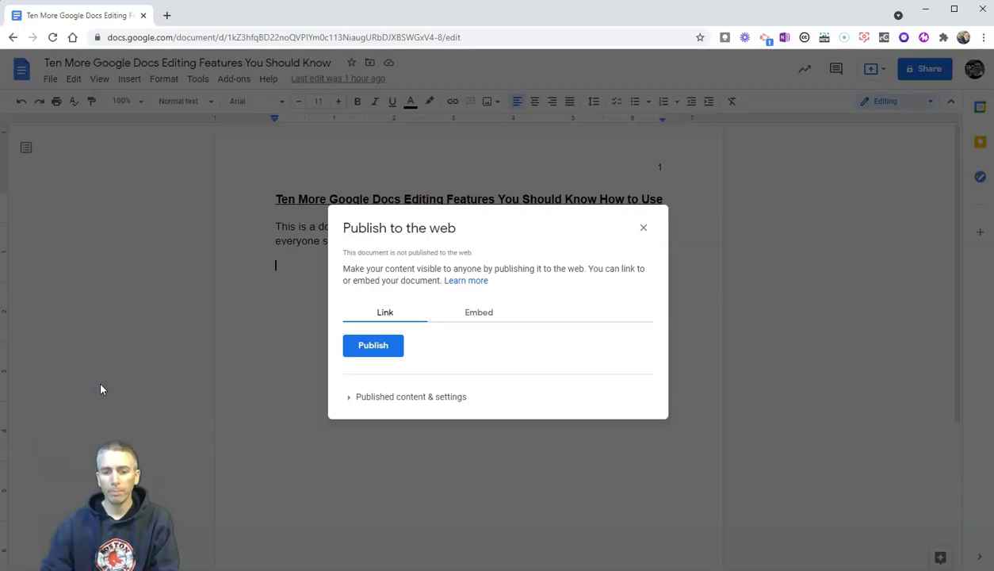
left_click(378, 349)
left_click(563, 107)
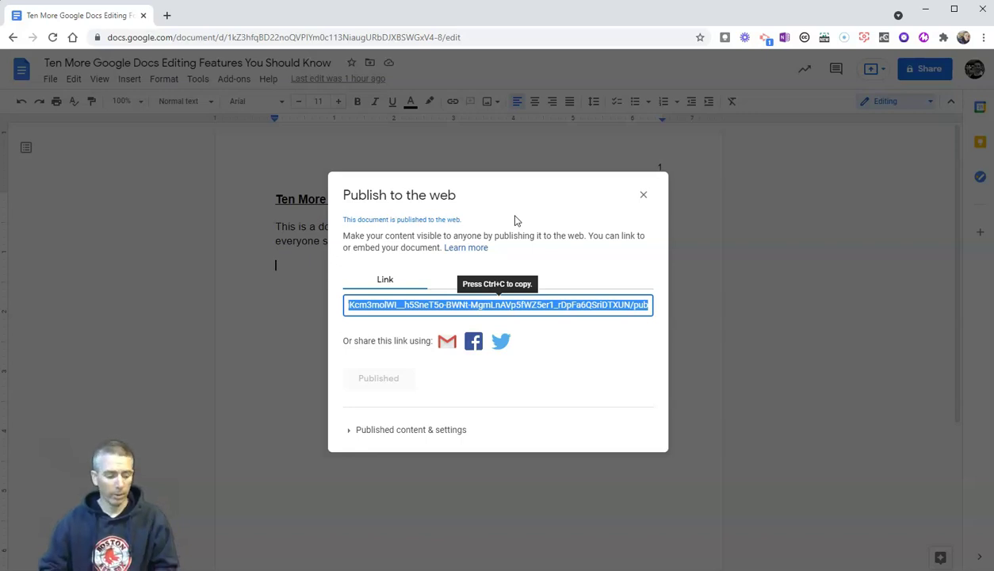
- Copy the published document's link, view it in a new incognito window, and minimize that window
left_click(573, 310)
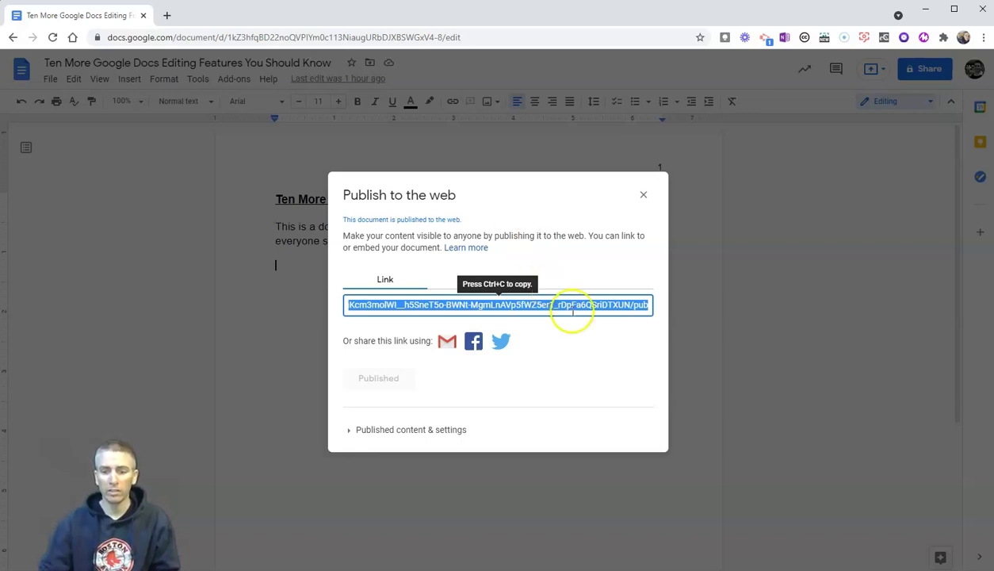
left_click(604, 313)
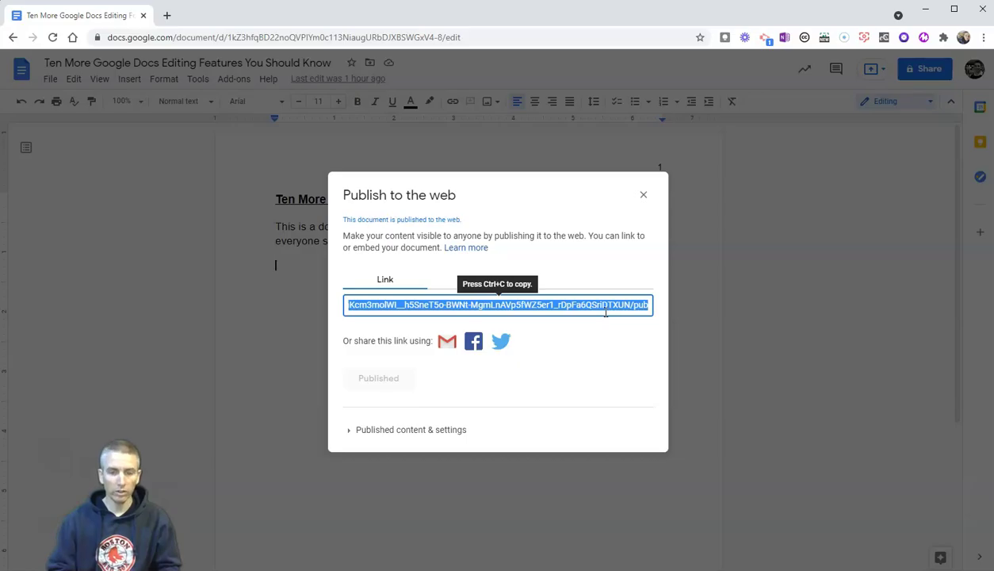
key("ctrl+c")
key("ctrl+shift+n")
key("ctrl+v")
key("Return")
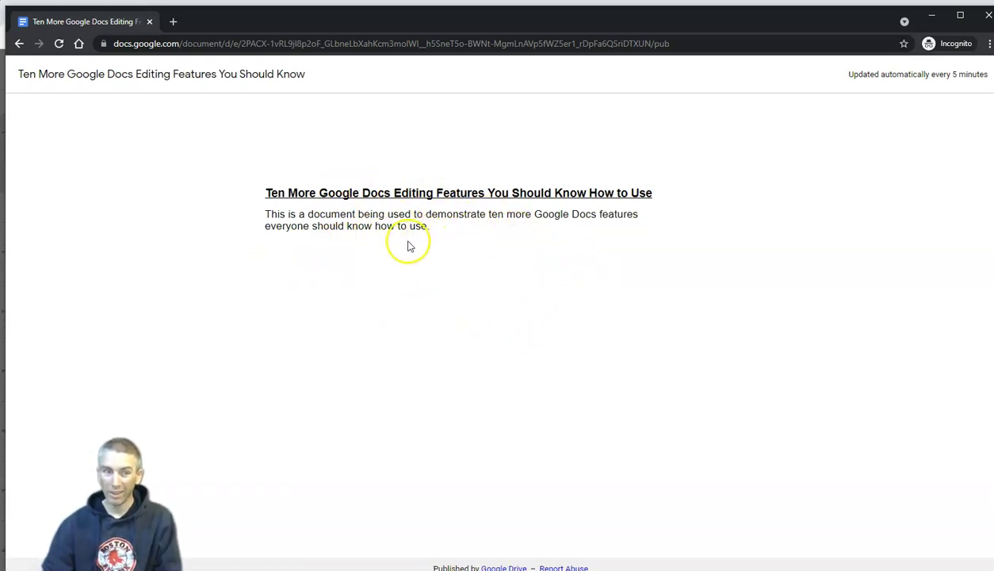
left_click(932, 16)
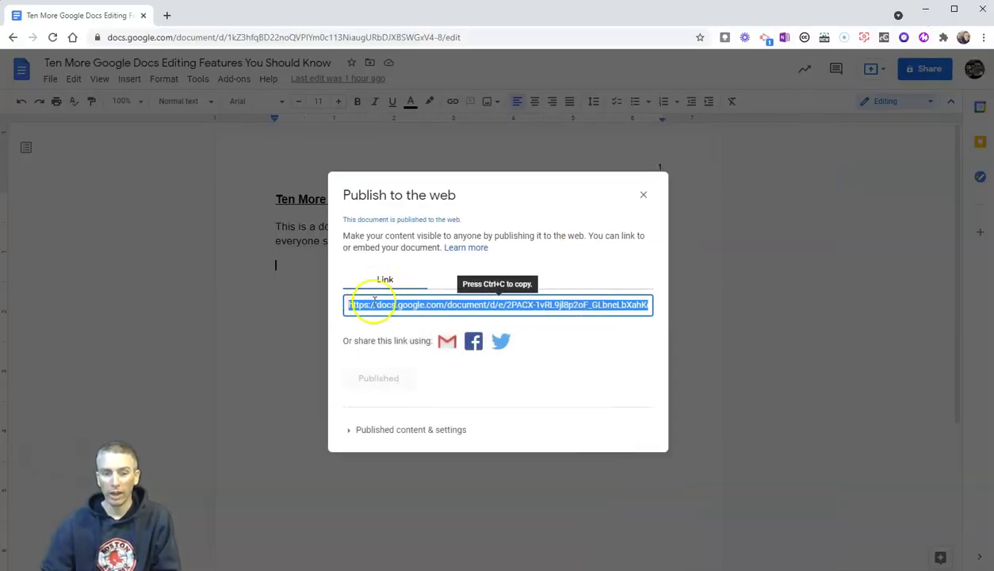
- Stop publishing the document through the published content settings and close the publishing dialog
left_click(353, 431)
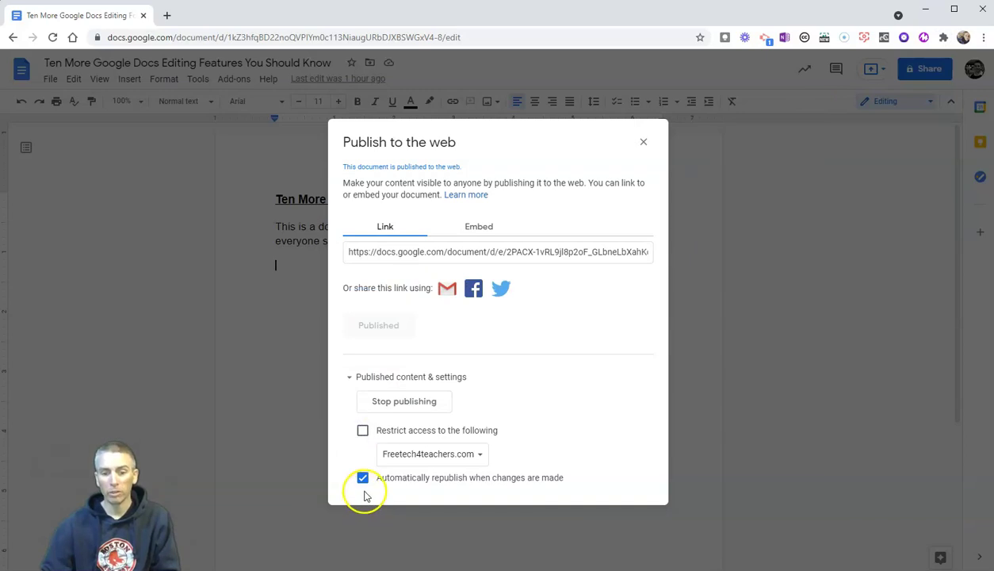
left_click(404, 404)
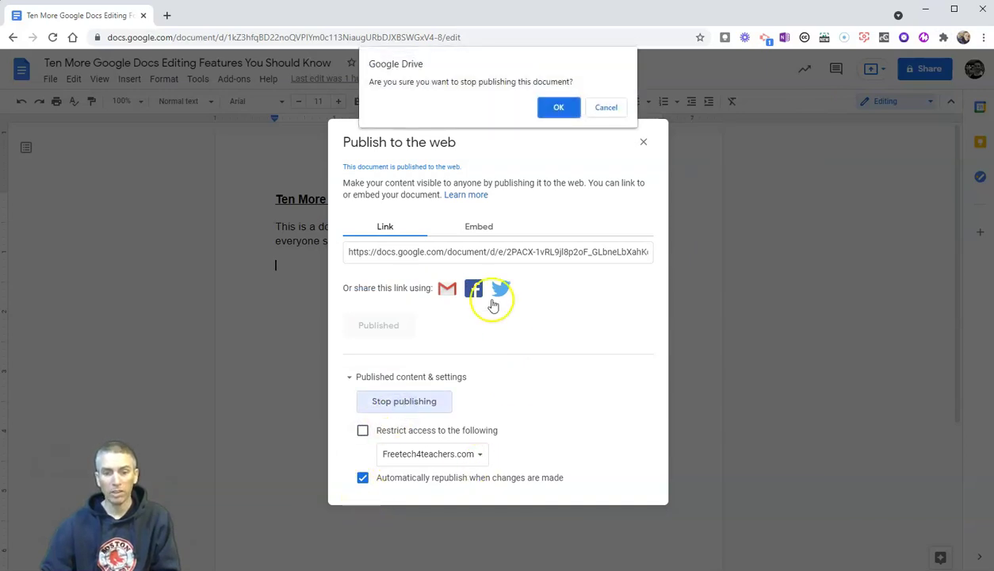
left_click(557, 109)
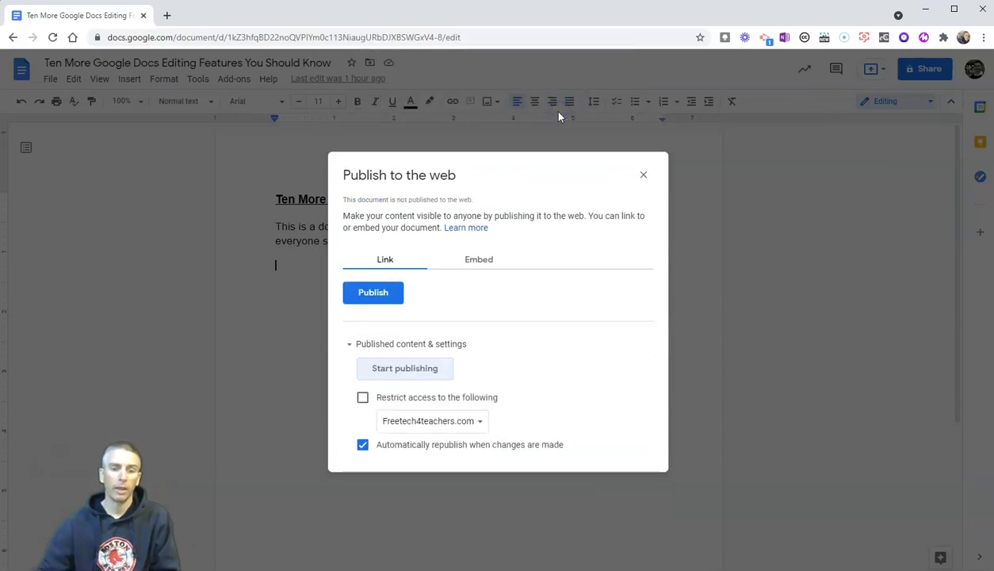
left_click(643, 175)
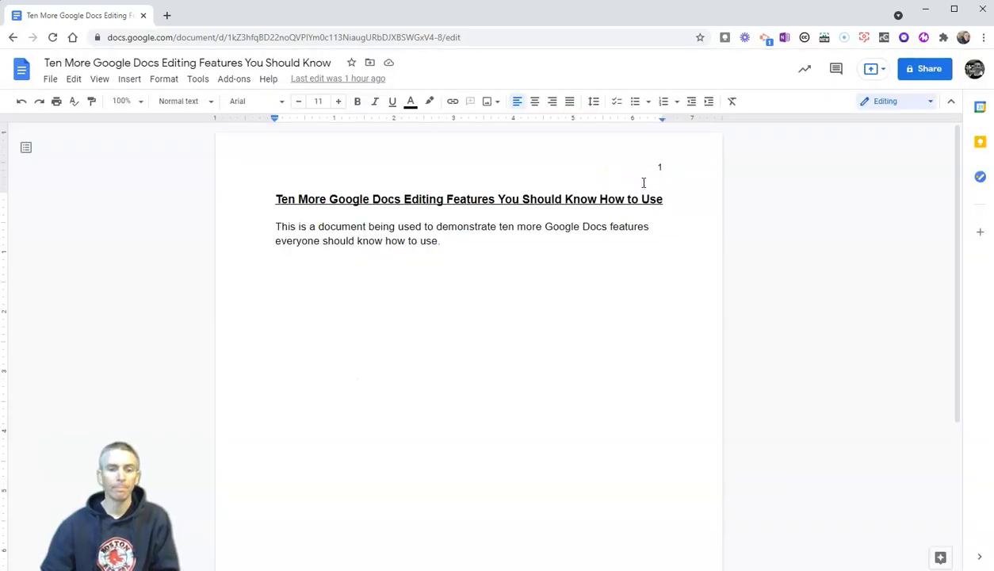
left_click(454, 244)
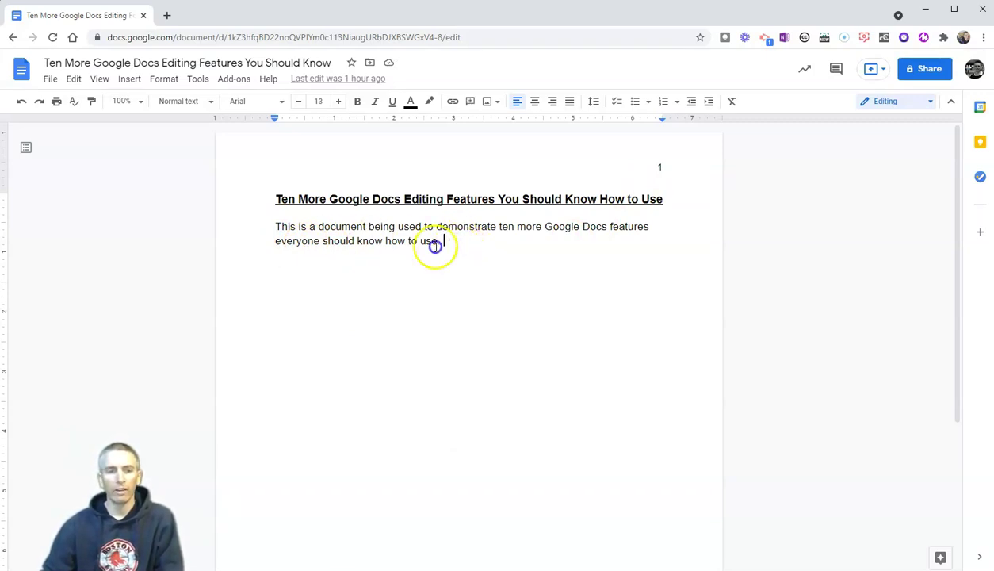
left_click_drag(435, 247, 271, 227)
left_click(479, 303)
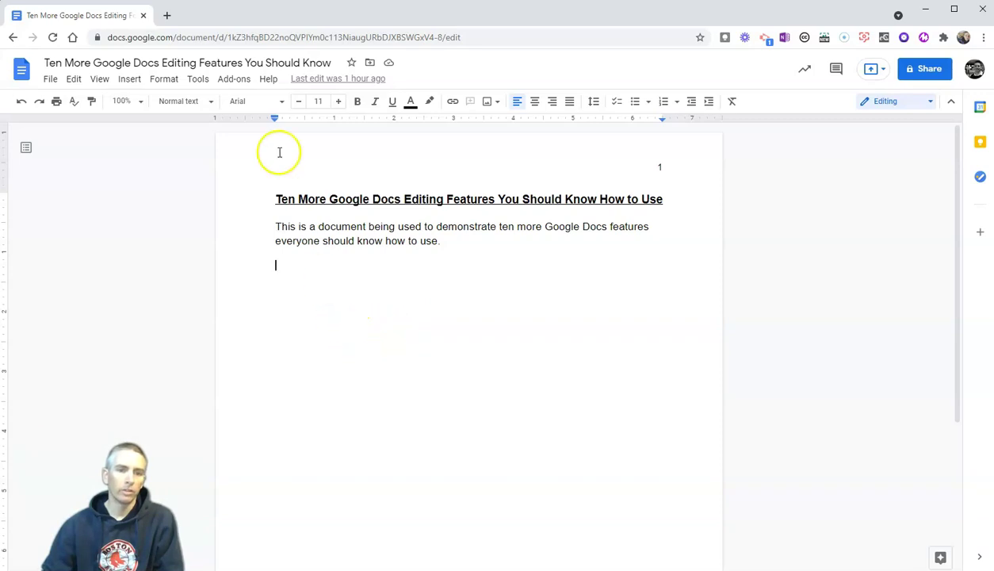
- Browse the additional fonts by script and category, and add the Handwriting font Yellowtail as the current font
left_click(280, 105)
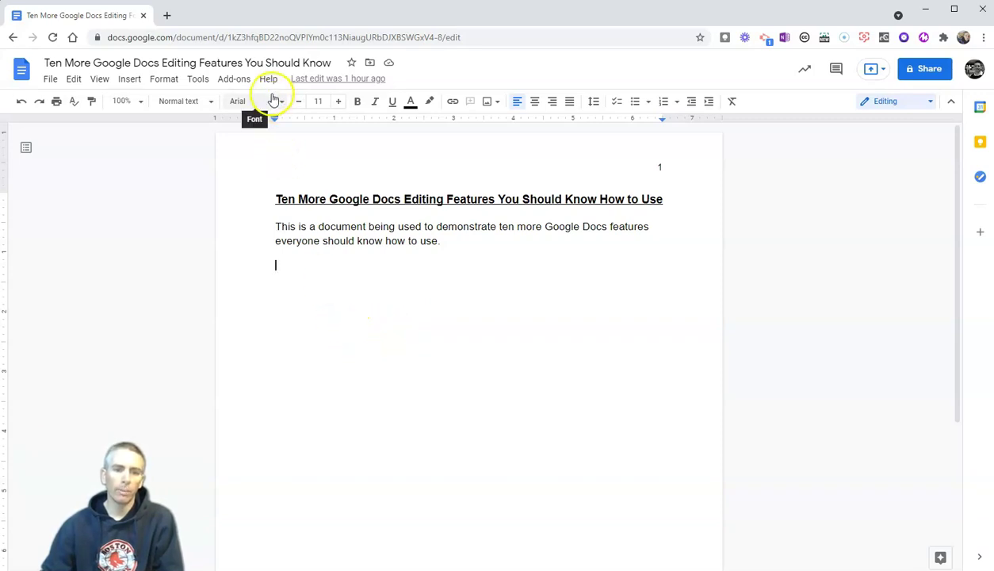
left_click(239, 100)
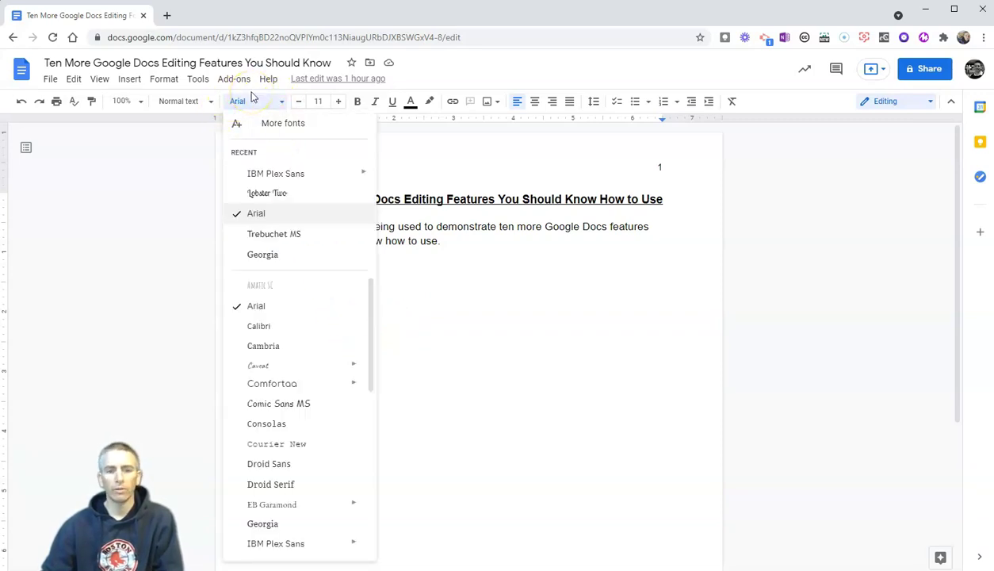
left_click(275, 125)
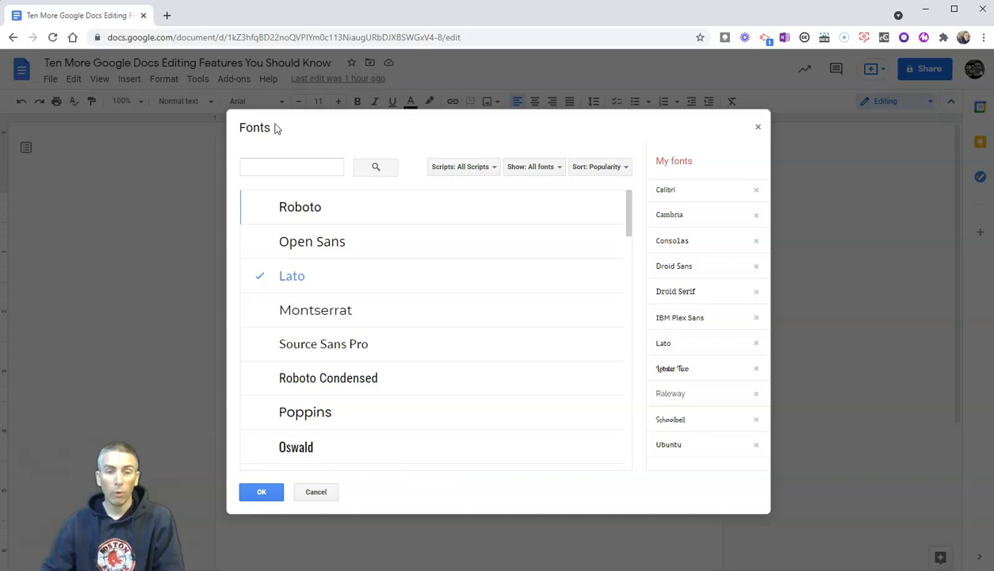
left_click(280, 169)
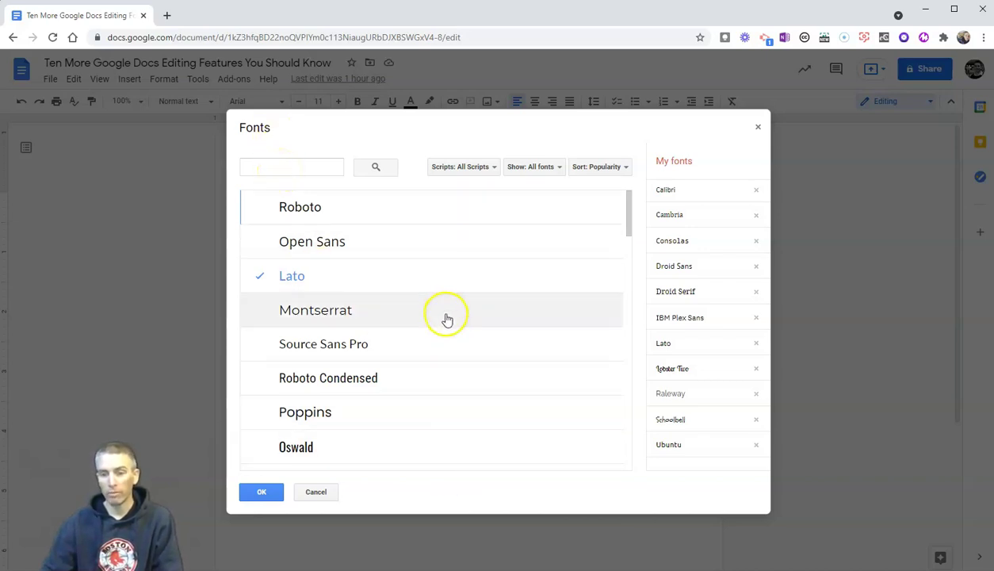
left_click(484, 169)
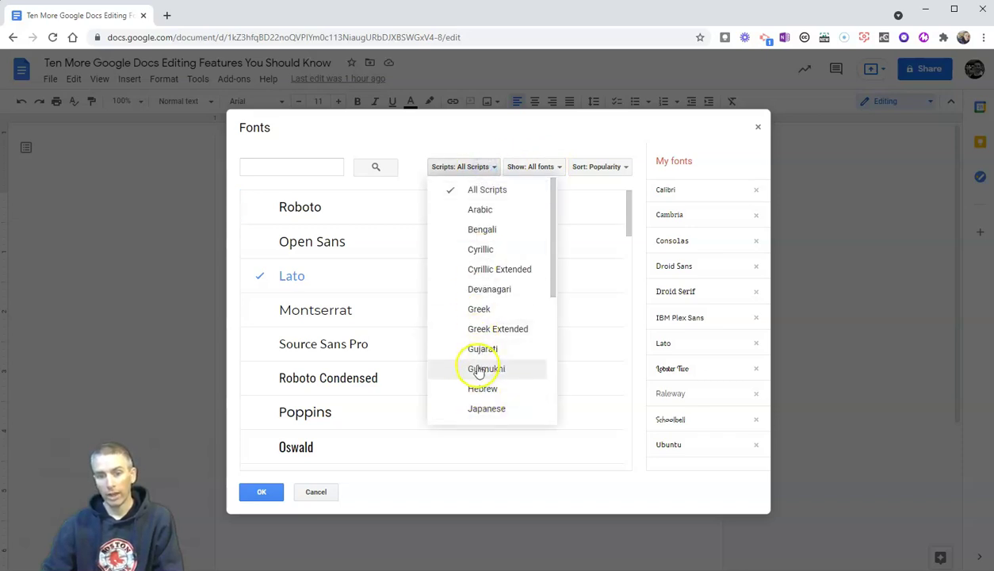
left_click(553, 168)
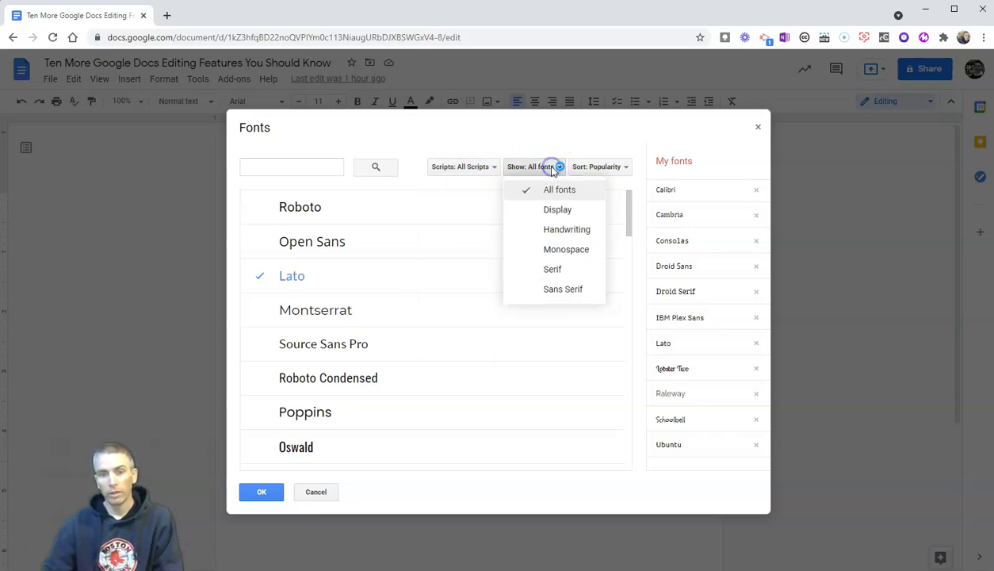
left_click(565, 233)
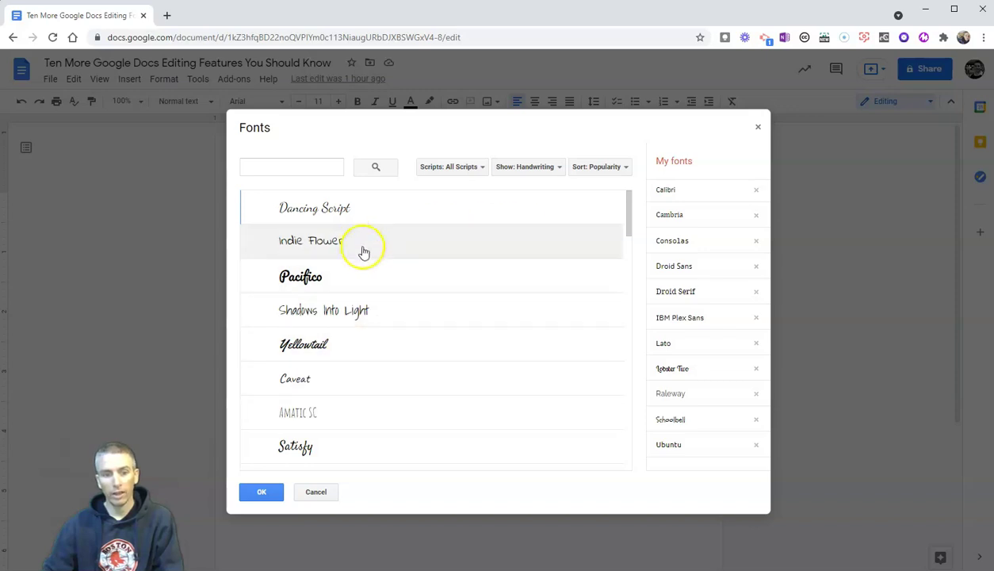
left_click(350, 344)
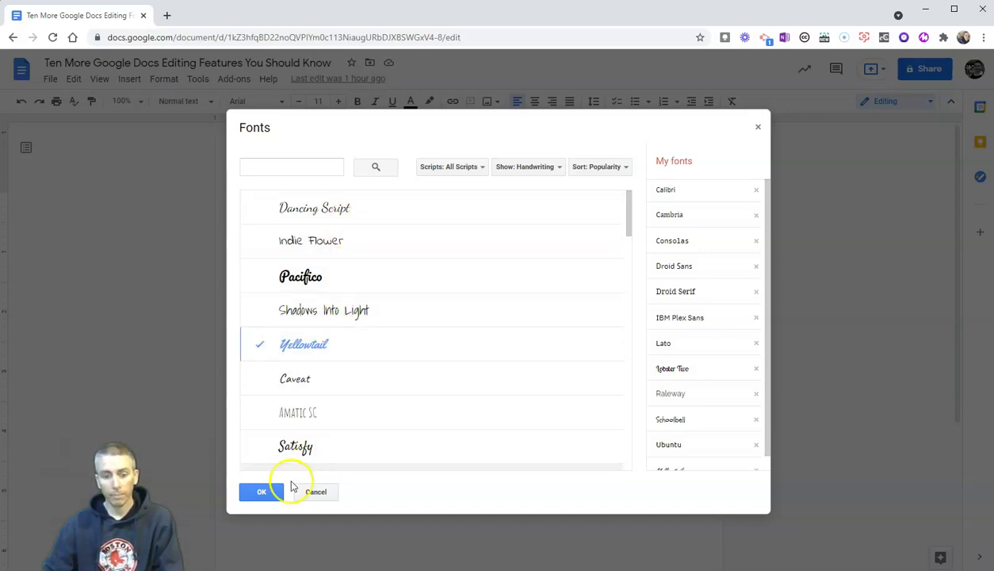
left_click(262, 492)
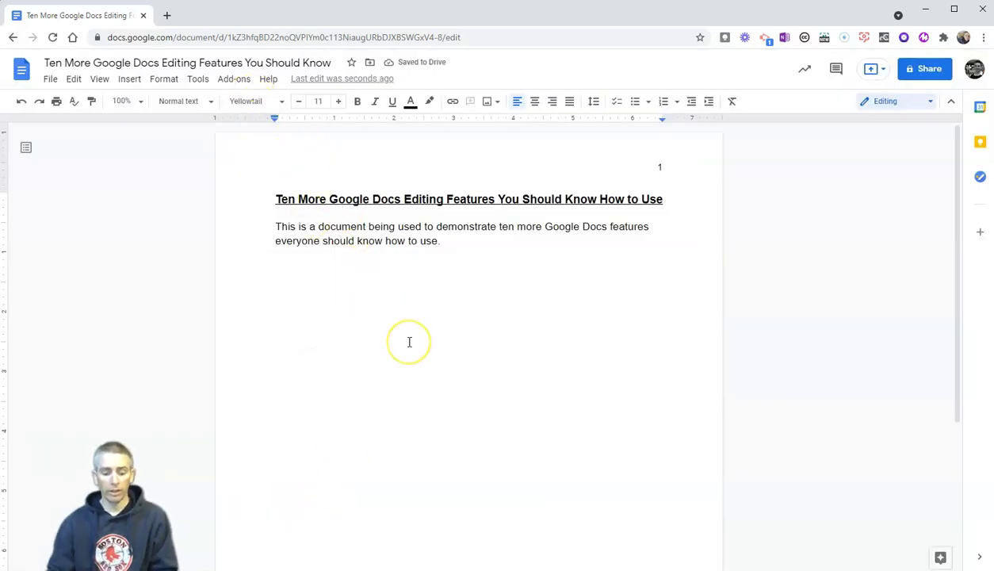
- Write "This is a demonstration of the yellowtail font." on the empty line below the introductory paragraph
type("This is")
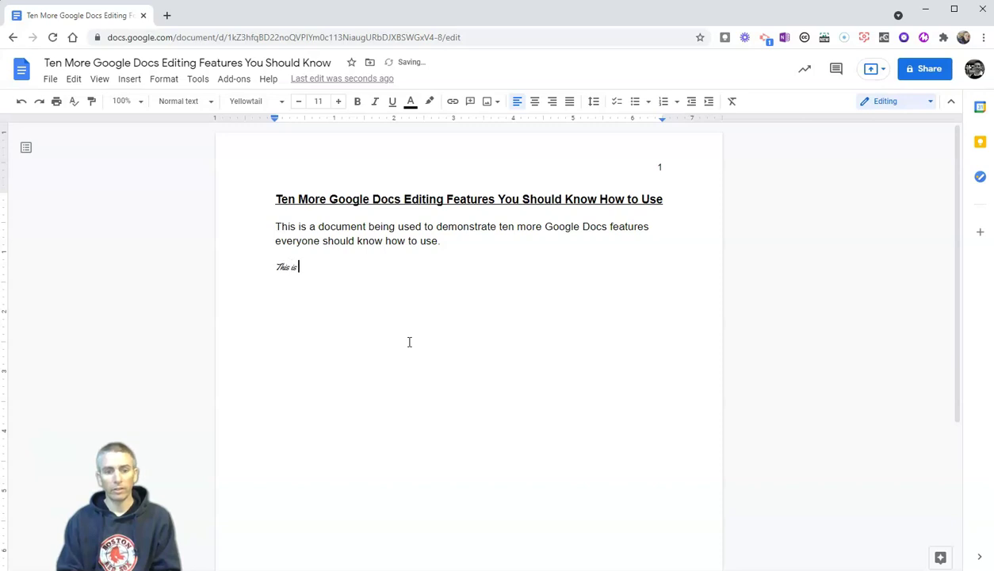
type(" a")
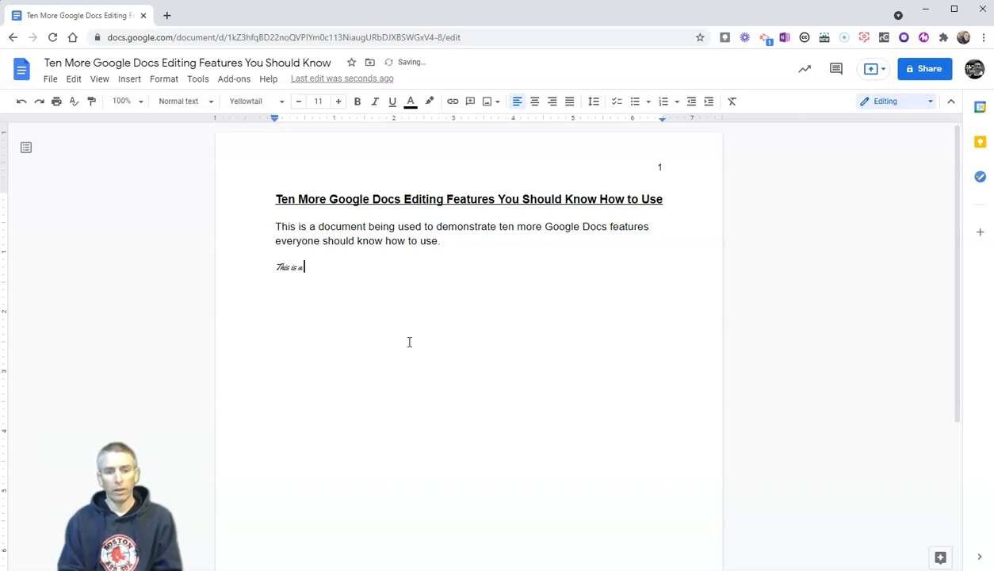
type(" demonstration of the yellowtail font.")
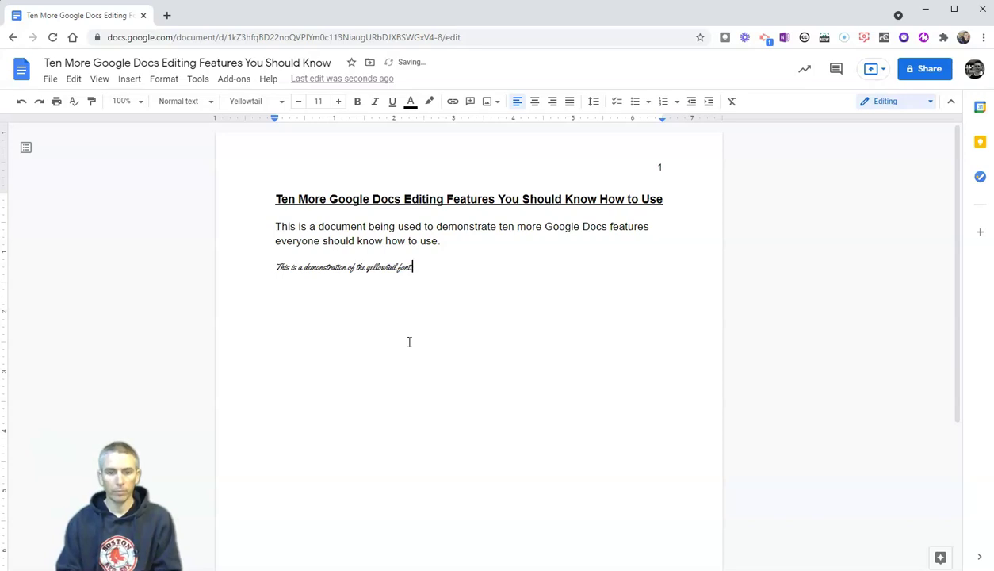
- Enlarge the whole Yellowtail sentence to font size 27
triple_click(361, 267)
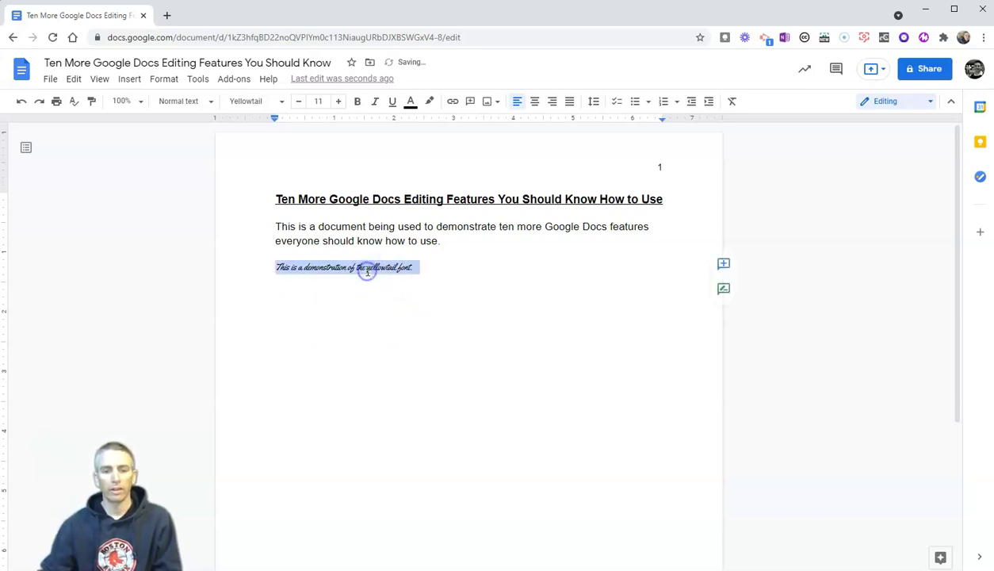
left_click(339, 101)
left_click(338, 100)
left_click(339, 101)
left_click(339, 100)
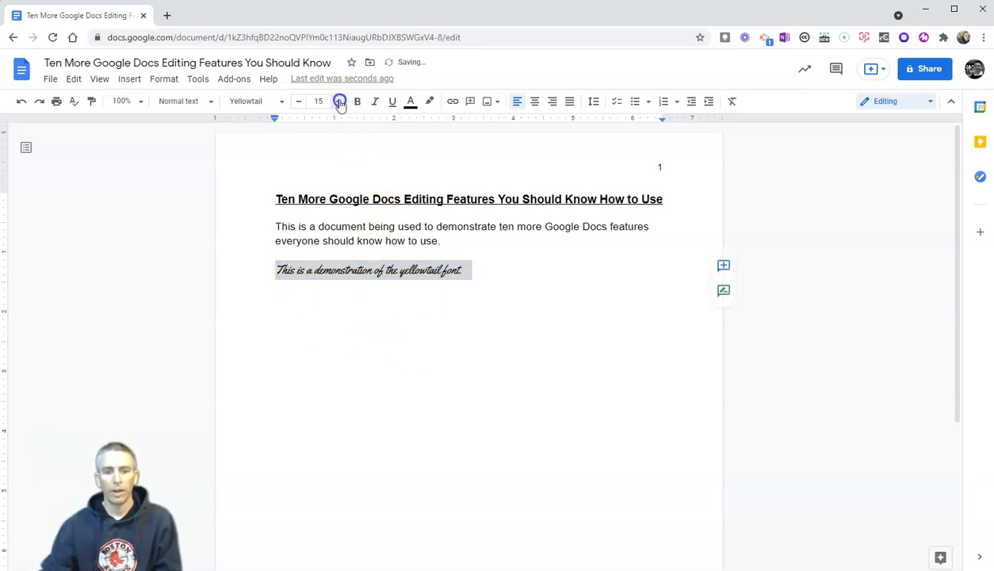
left_click(339, 101)
left_click(339, 101)
left_click(339, 101)
double_click(339, 101)
double_click(338, 101)
double_click(339, 101)
left_click(338, 101)
double_click(338, 100)
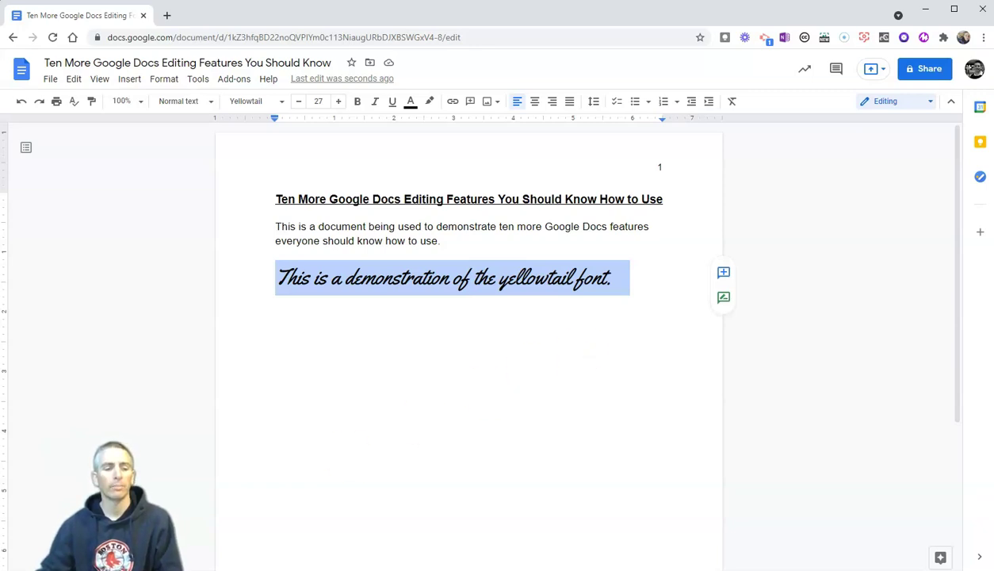
- Set up a 3 pt solid orange paragraph border on all four sides for the Yellowtail sentence
left_click(164, 80)
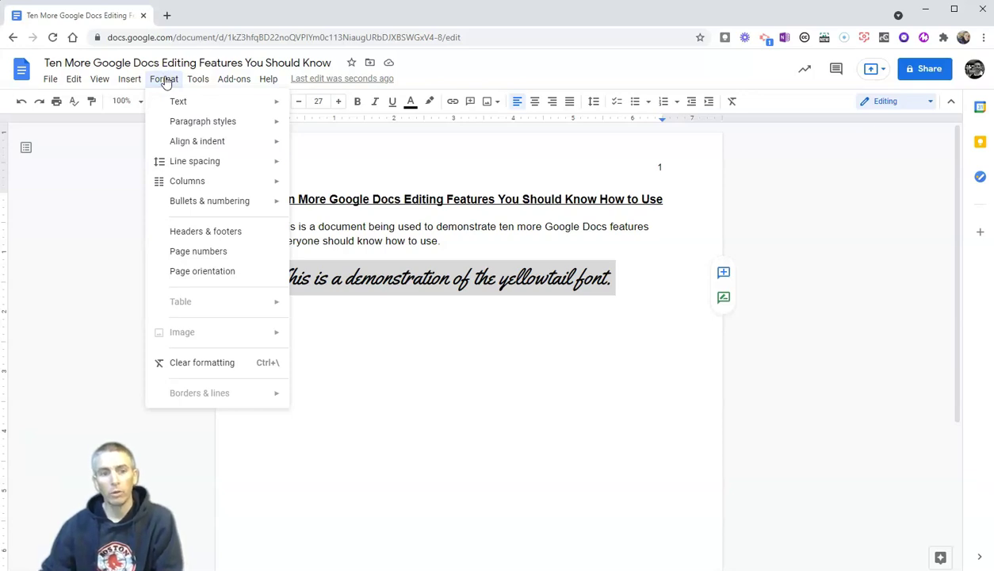
left_click(184, 124)
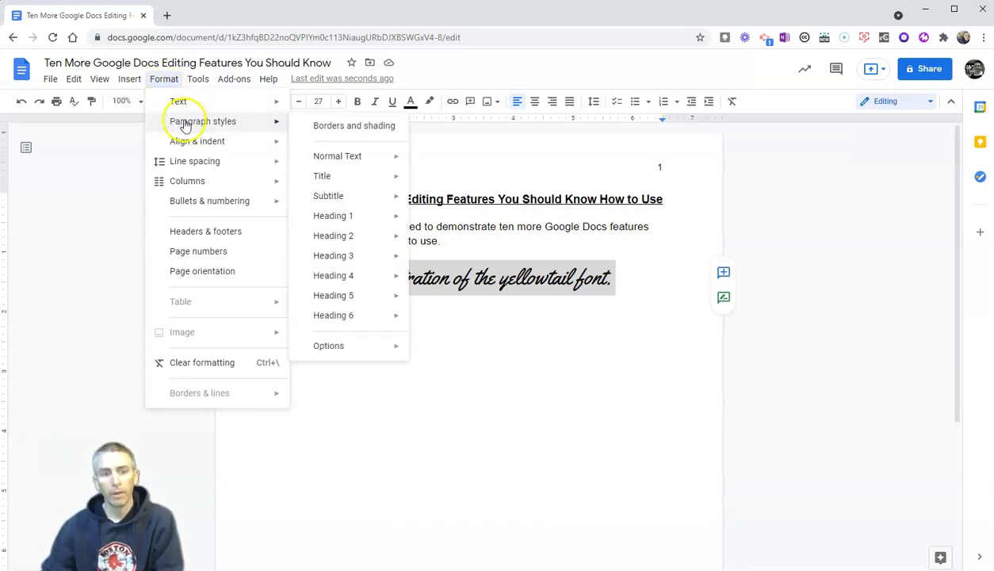
left_click(358, 127)
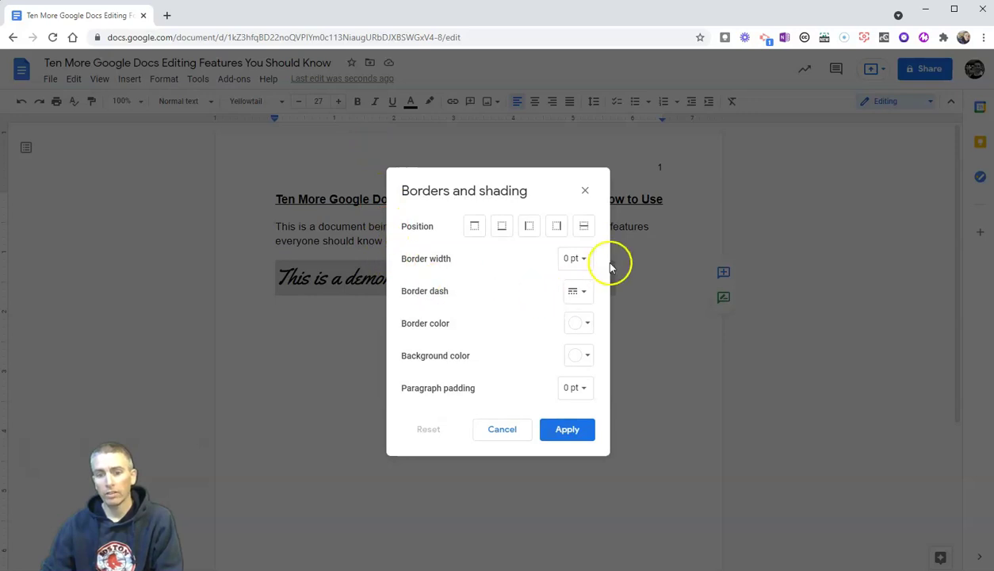
left_click(584, 260)
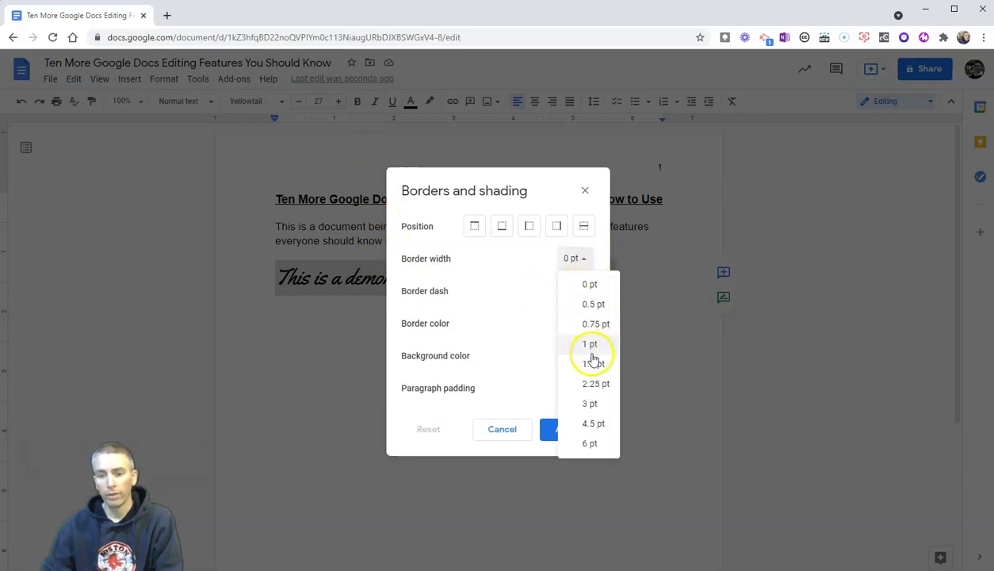
left_click(593, 404)
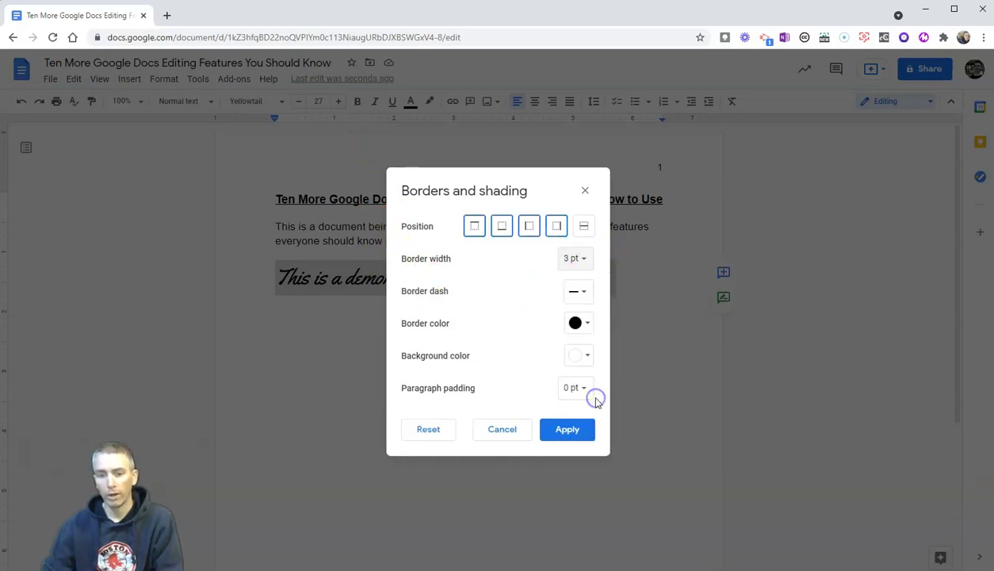
left_click(580, 291)
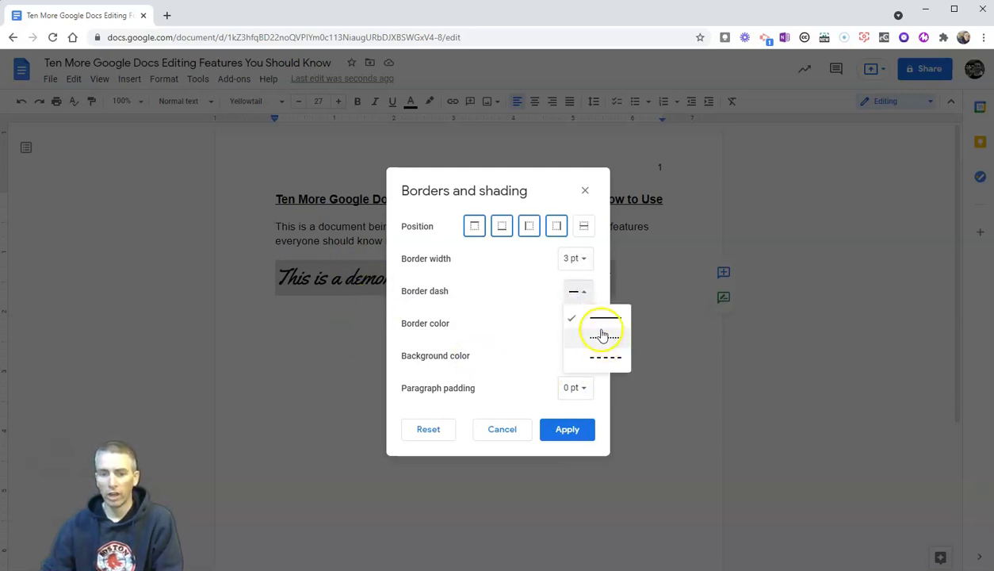
left_click(597, 317)
left_click(586, 324)
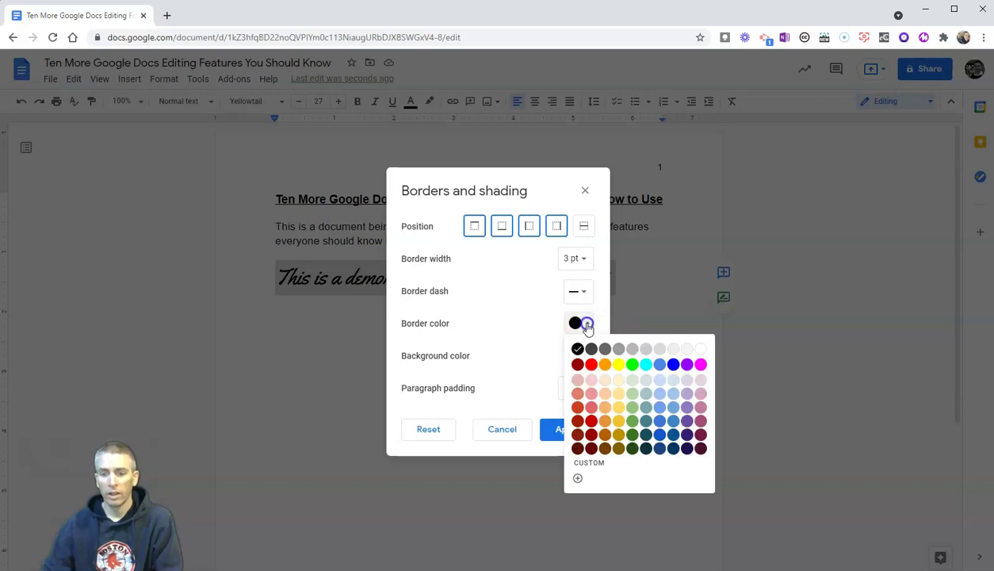
left_click(604, 366)
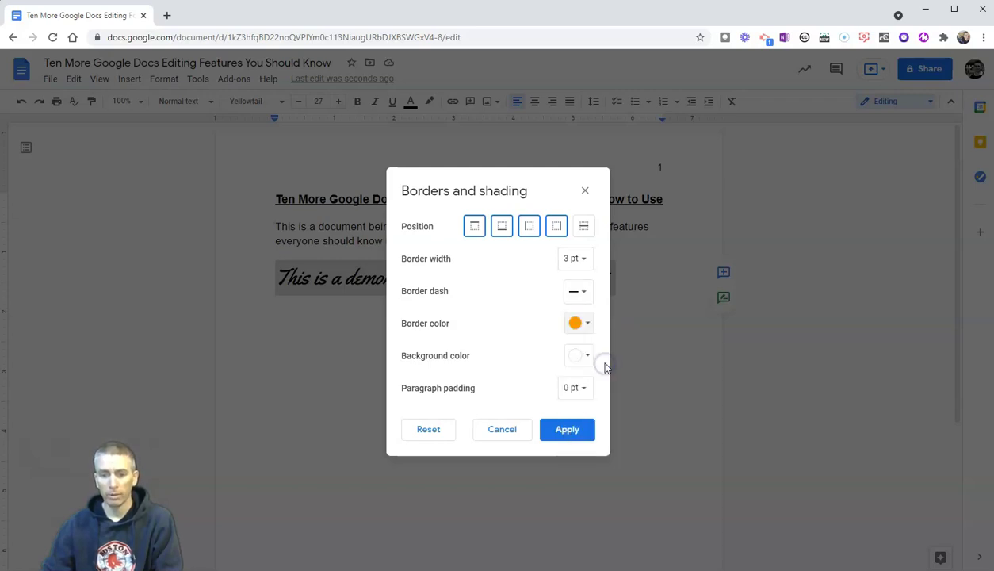
- Choose a light green background and 1 pt paragraph padding for the Yellowtail sentence and apply the borders and shading
left_click(587, 353)
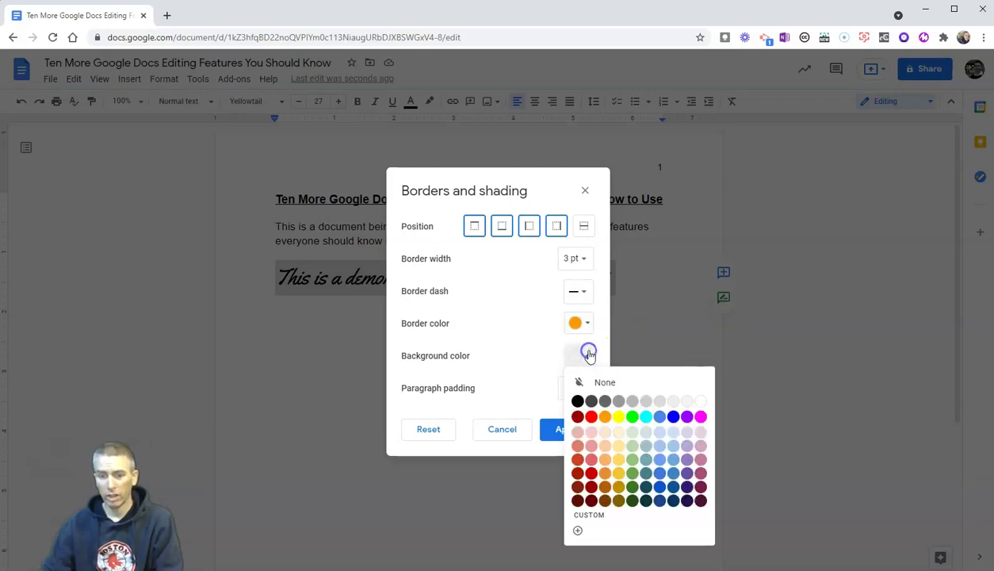
left_click(633, 433)
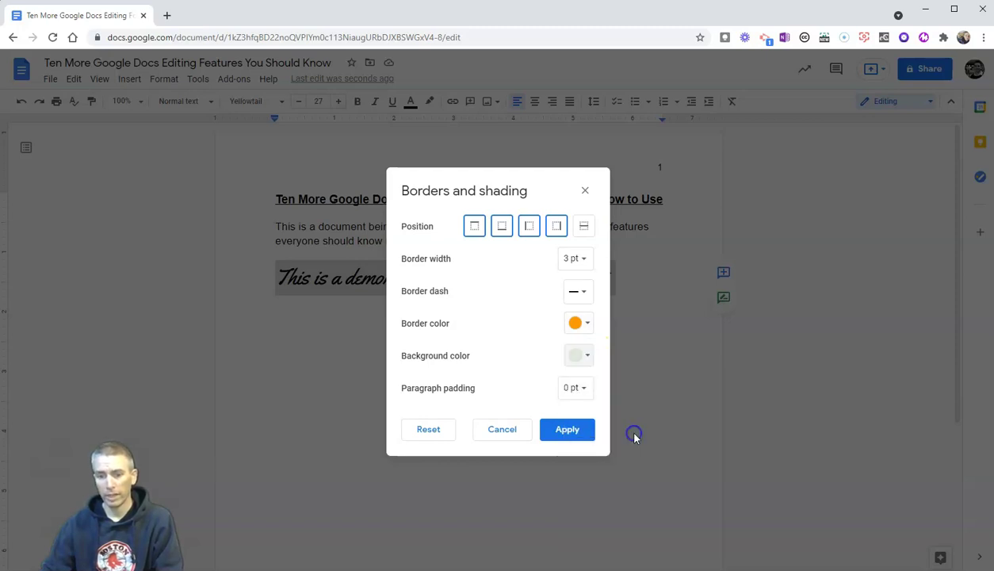
left_click(587, 388)
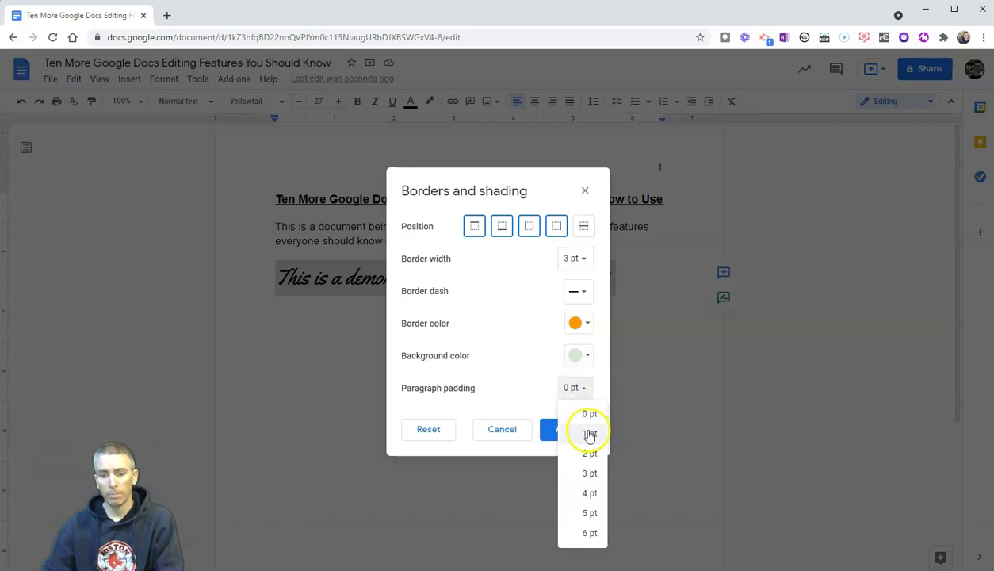
left_click(590, 435)
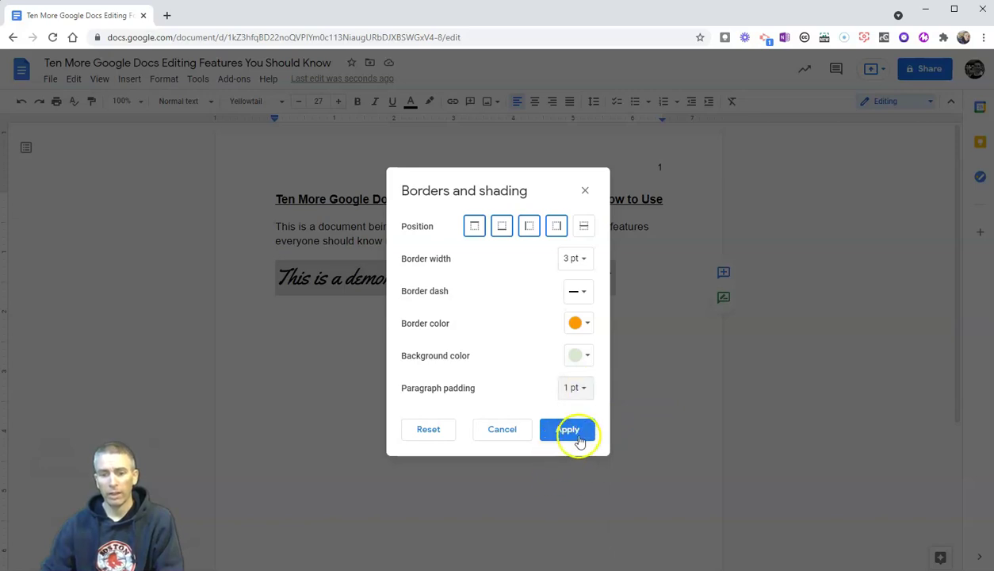
left_click(576, 432)
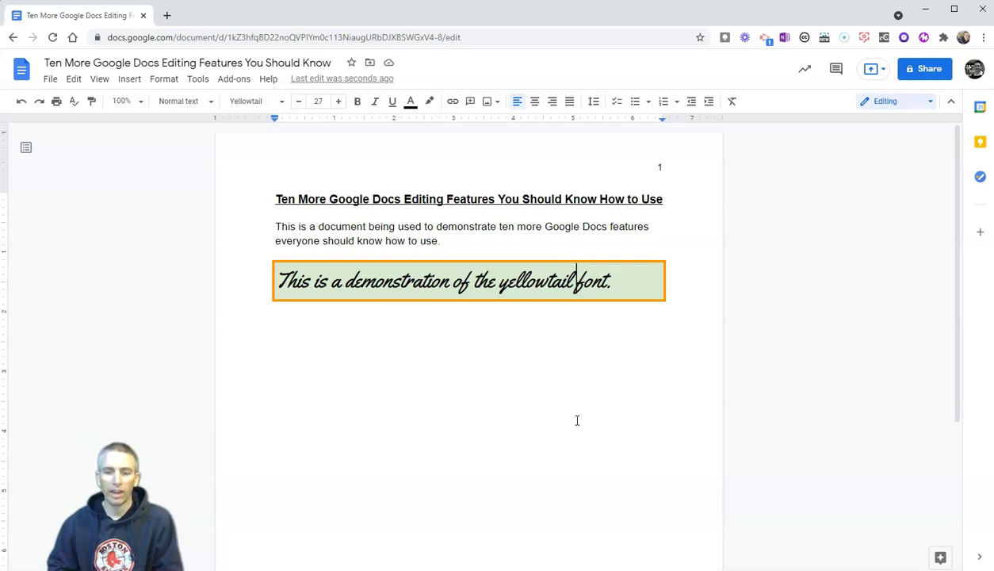
- Apply a 1 pt solid black border around the introductory paragraph below the title, and deselect the paragraph
left_click(444, 239)
left_click_drag(444, 239, 268, 222)
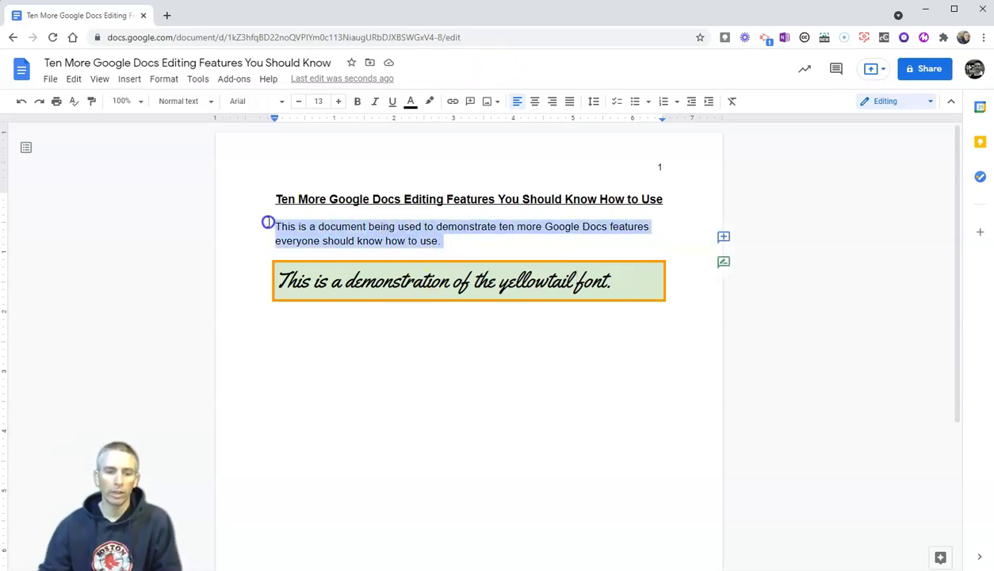
left_click(164, 80)
mouse_move(184, 119)
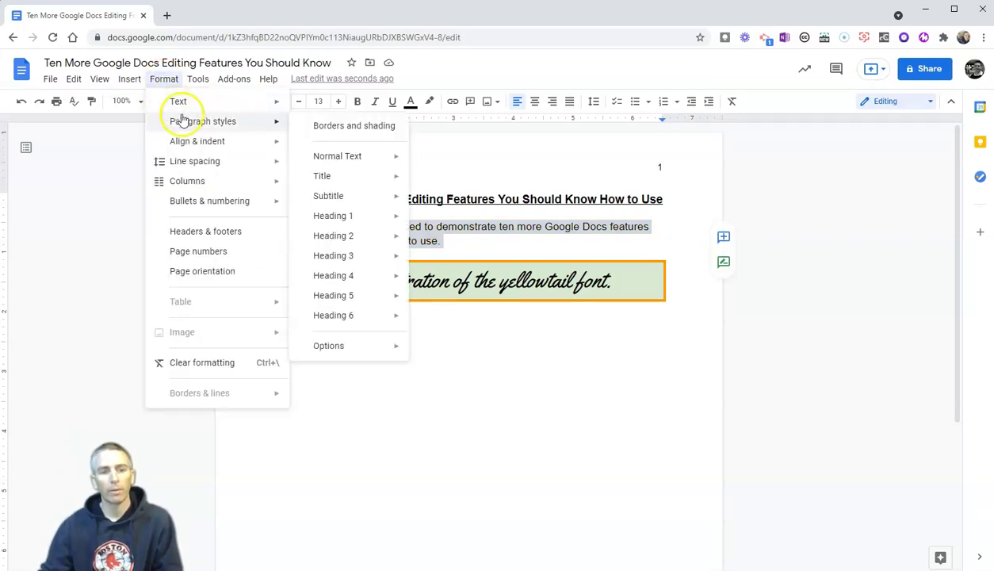
left_click(346, 125)
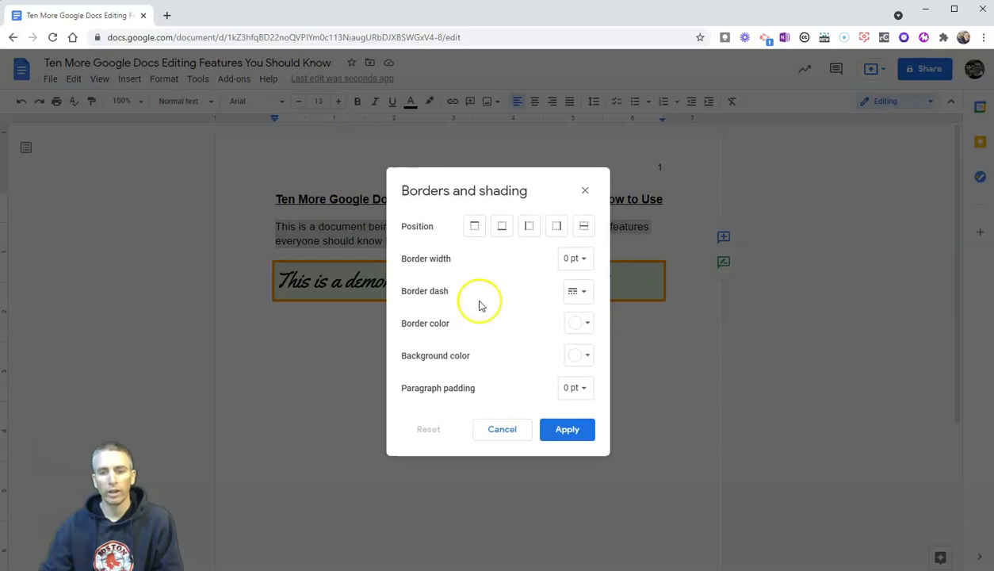
left_click(579, 262)
left_click(593, 344)
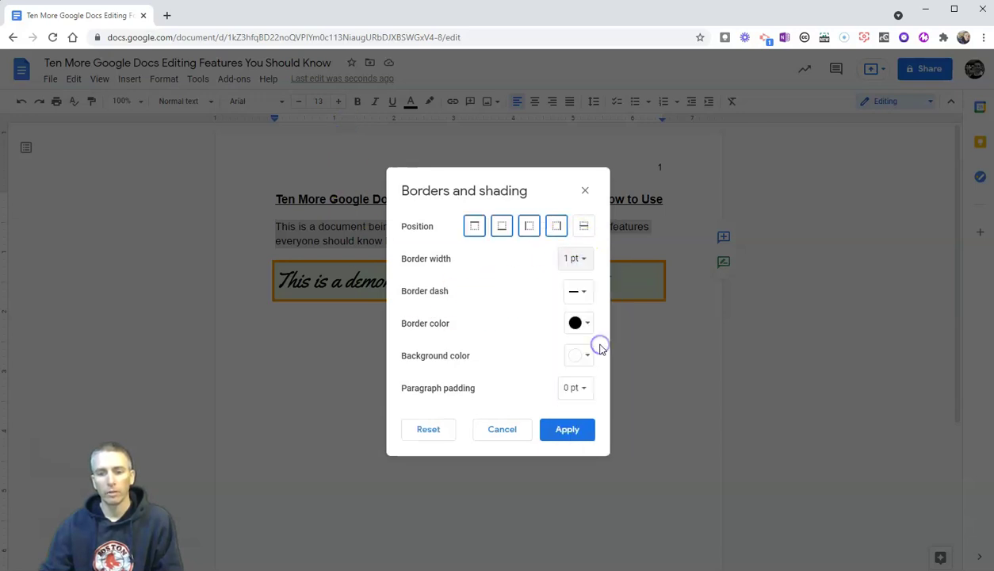
left_click(568, 430)
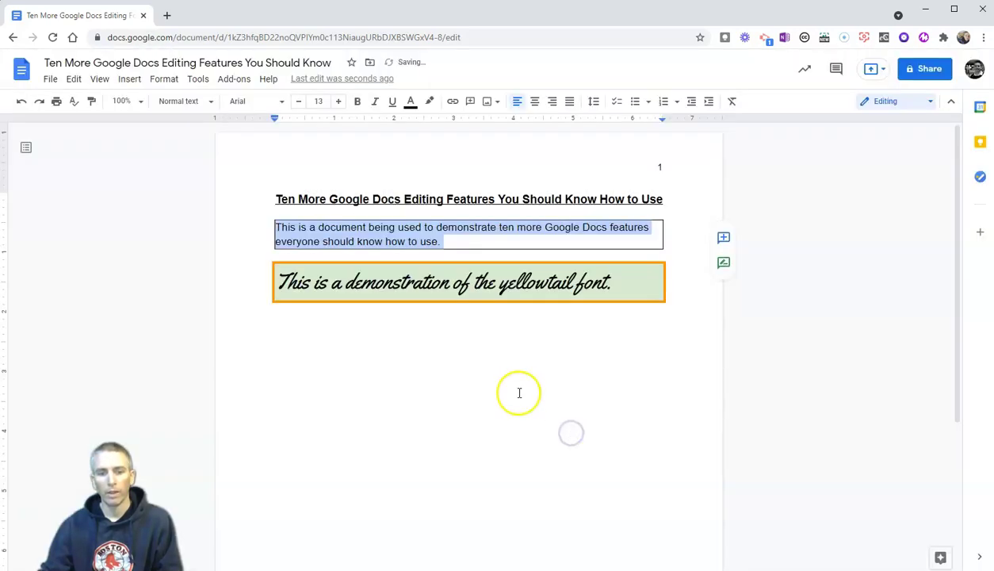
left_click(524, 387)
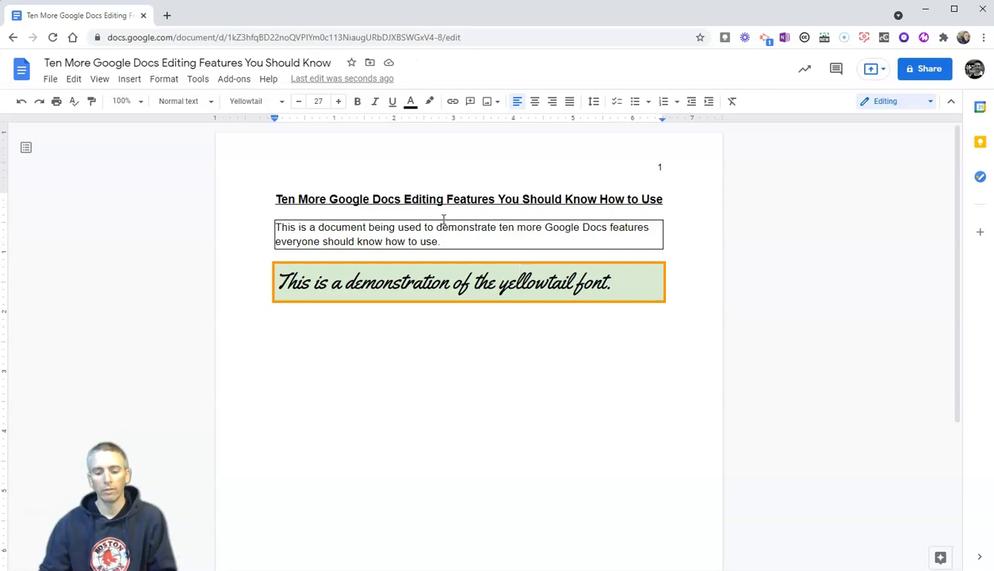
left_click(639, 426)
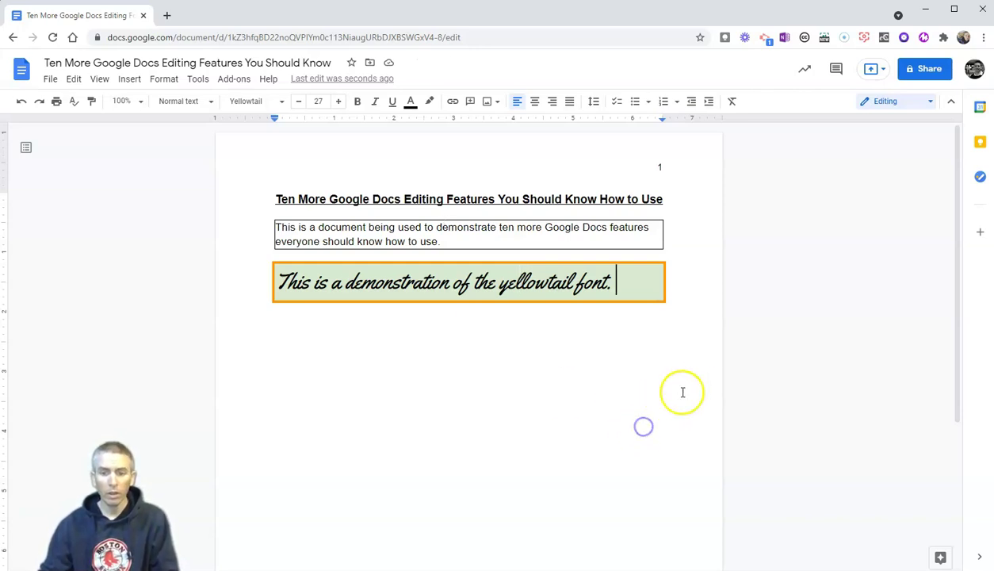
- Insert the Dakota Thunder image from the Desktop folder Pictures & Videos for Demos below the line "This is a space for images."
left_click(708, 377)
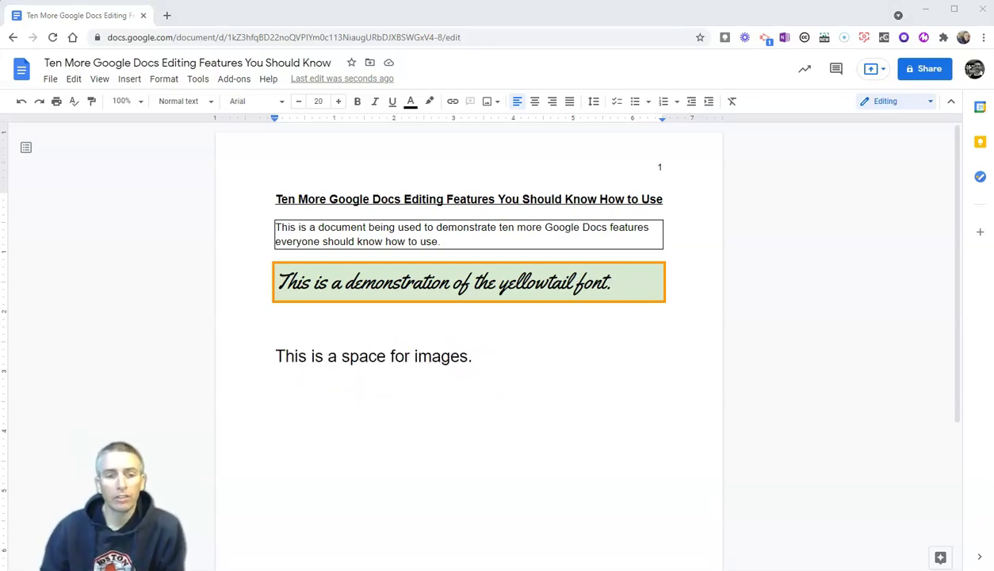
left_click(293, 397)
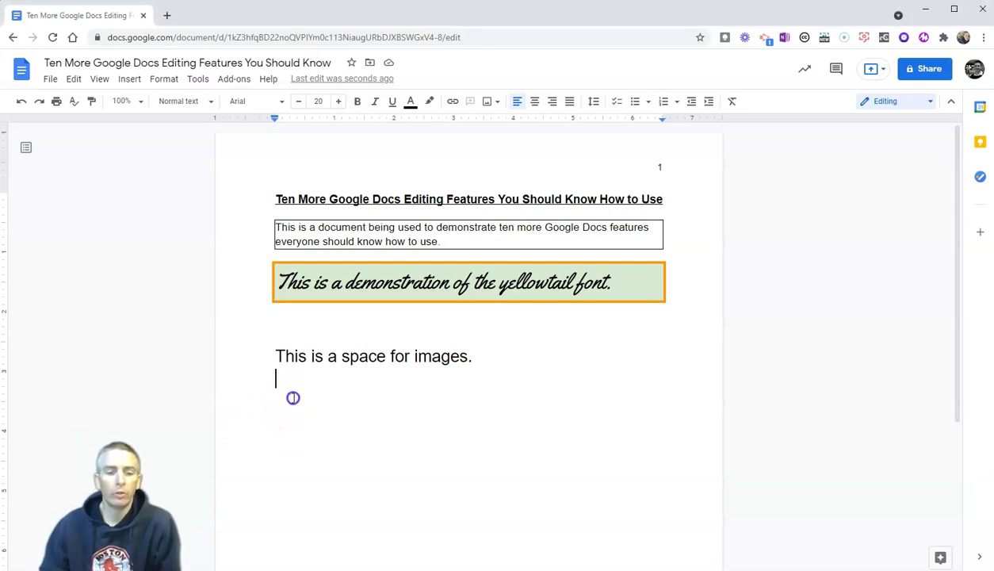
left_click(257, 135)
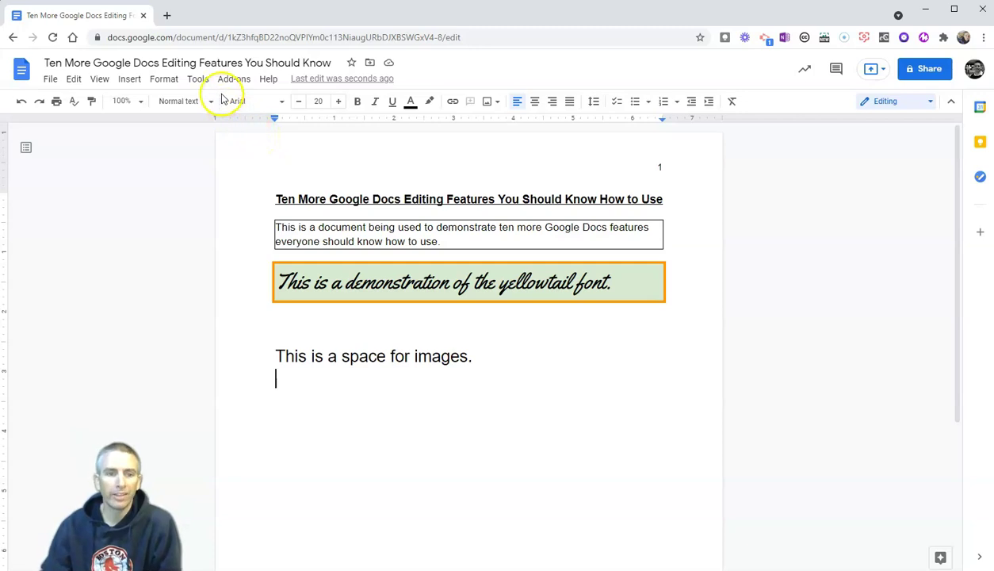
left_click(133, 81)
left_click(148, 101)
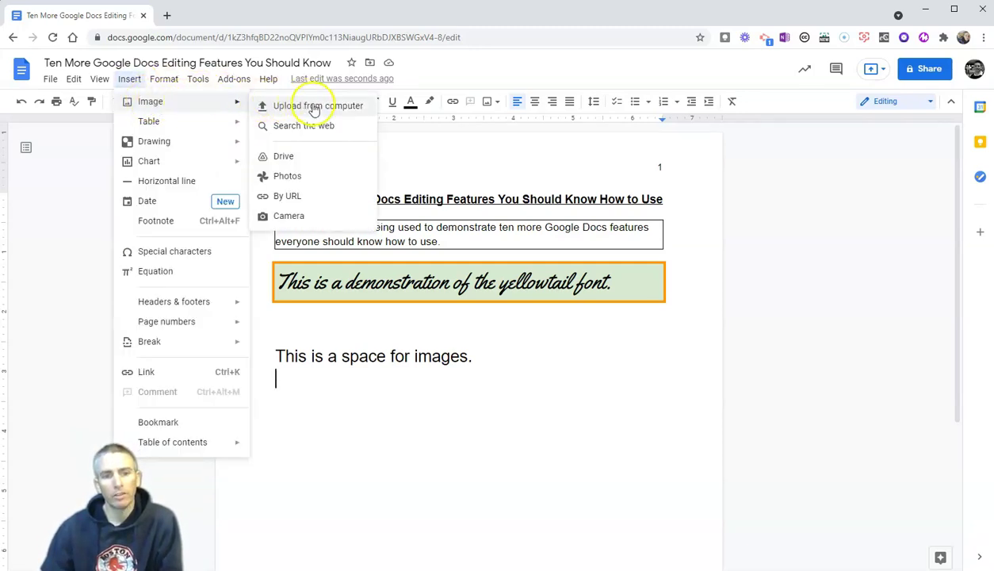
left_click(315, 109)
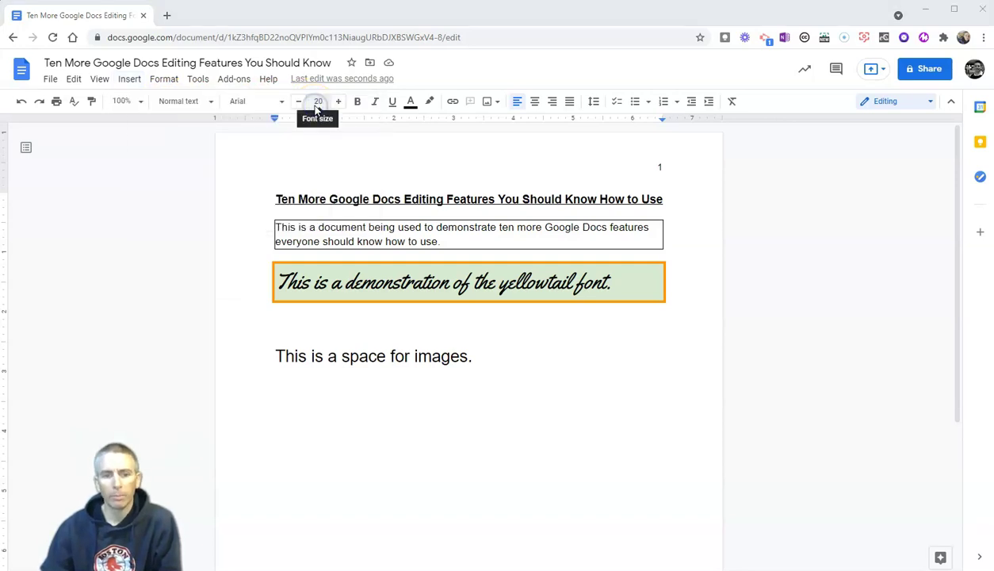
left_click(62, 96)
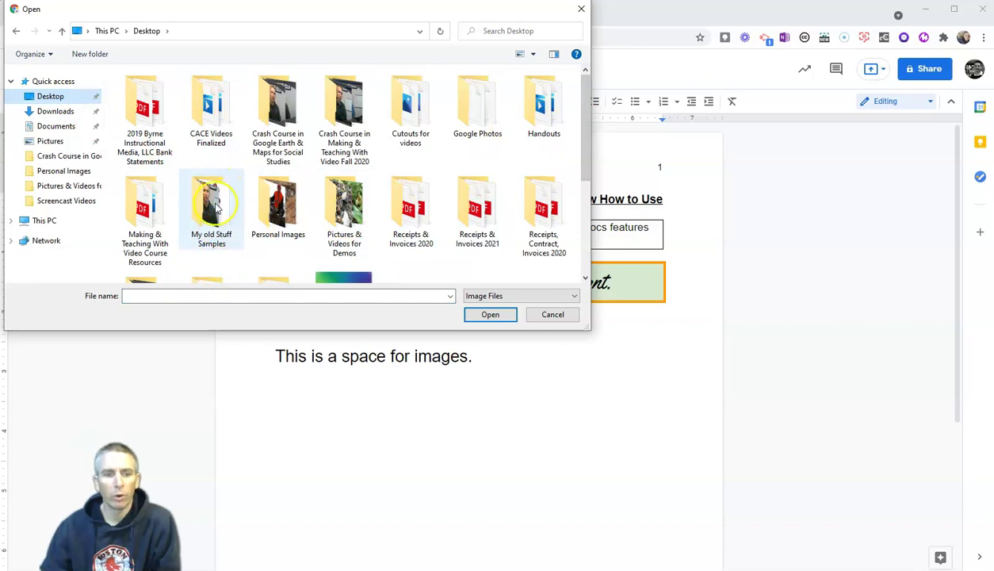
double_click(350, 191)
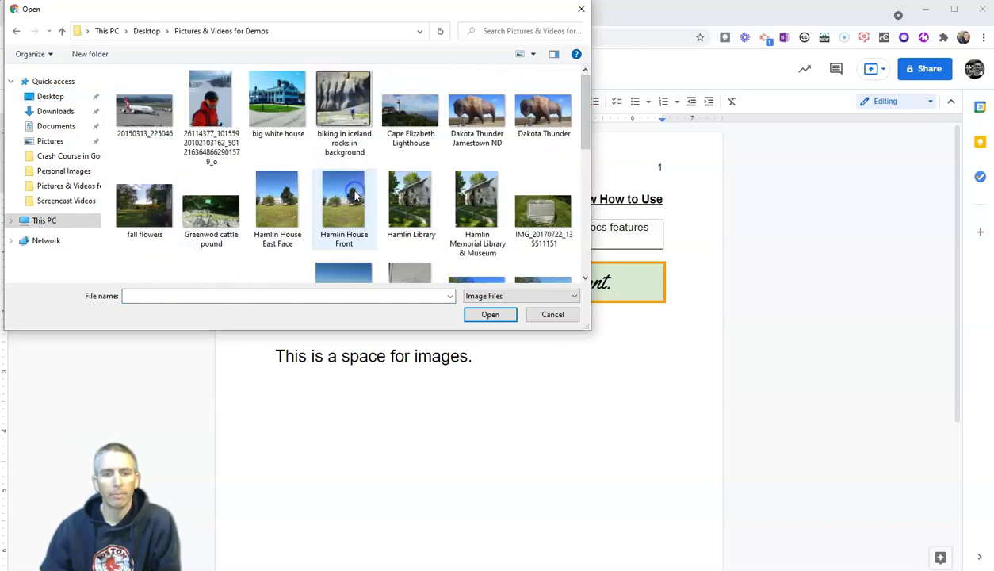
left_click(542, 111)
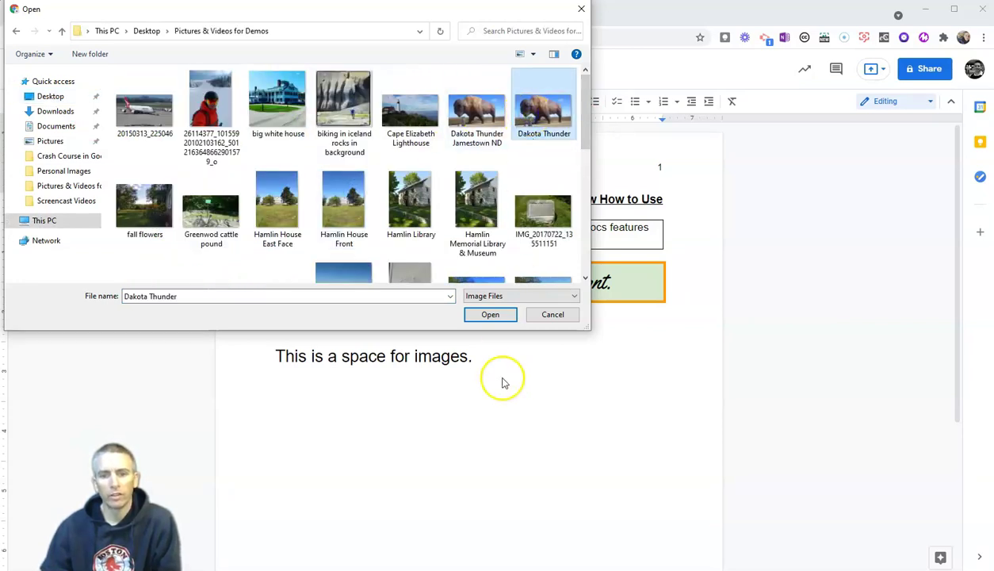
left_click(491, 314)
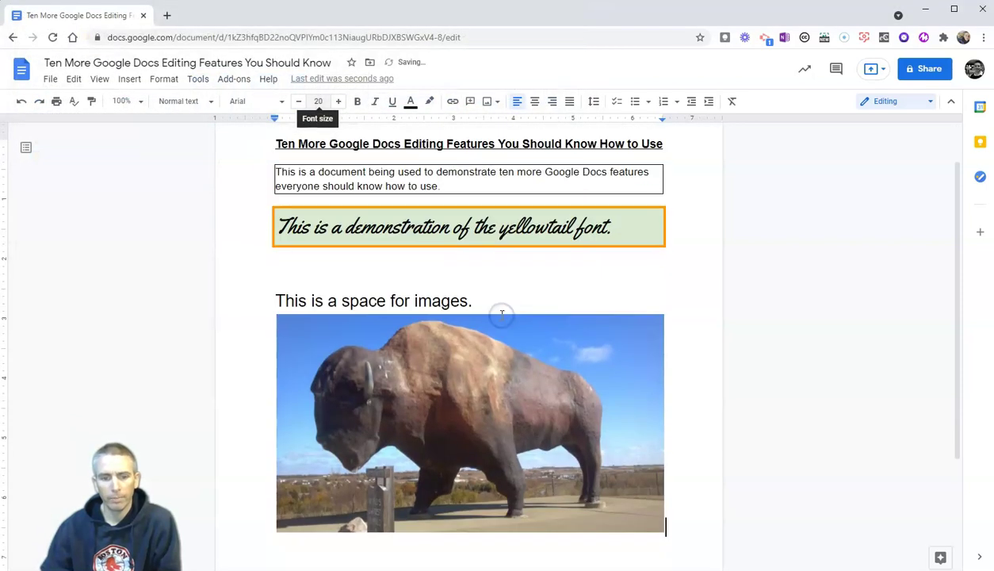
- Give the buffalo image a 4 pt red border
left_click(418, 391)
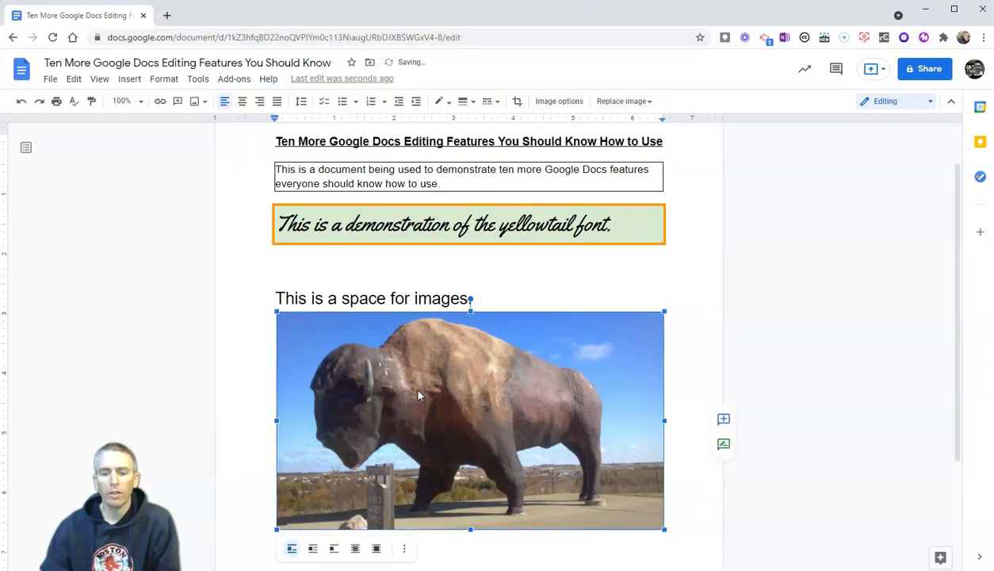
left_click(627, 277)
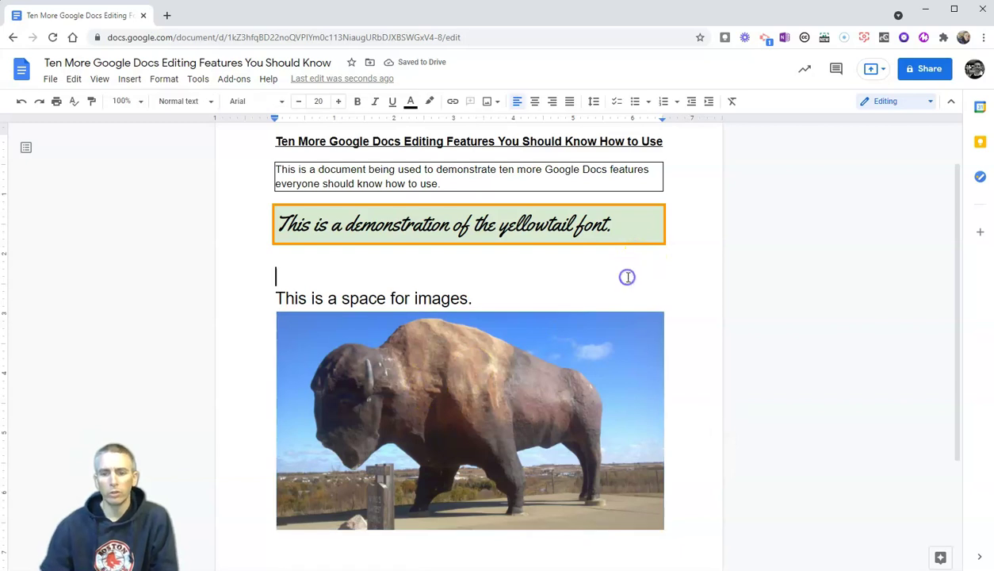
left_click(472, 427)
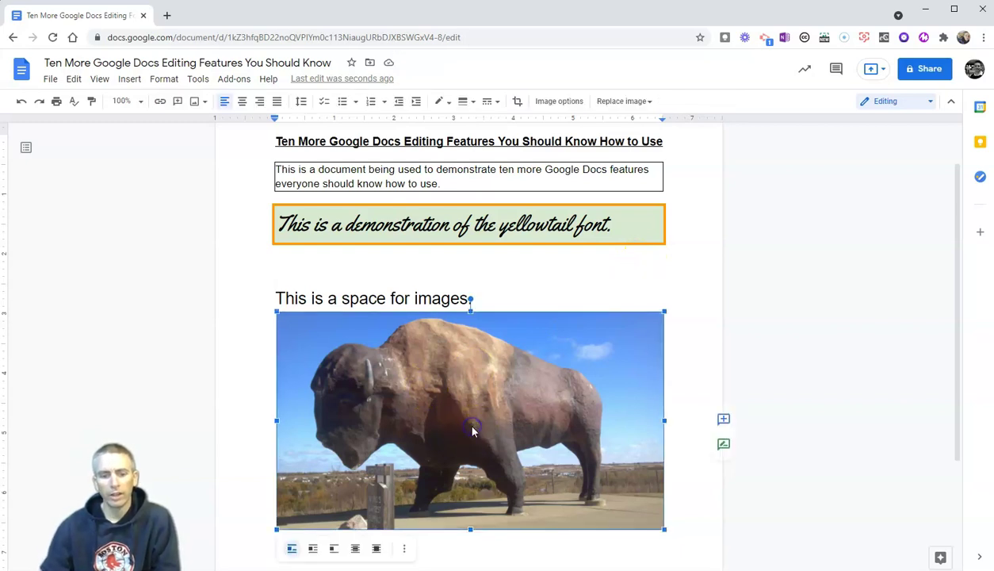
left_click(469, 103)
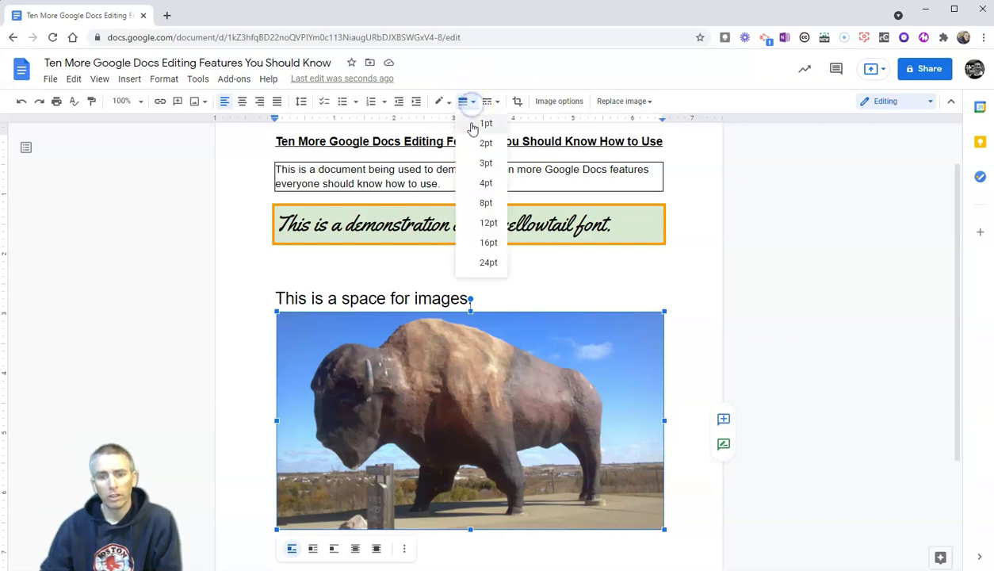
left_click(486, 184)
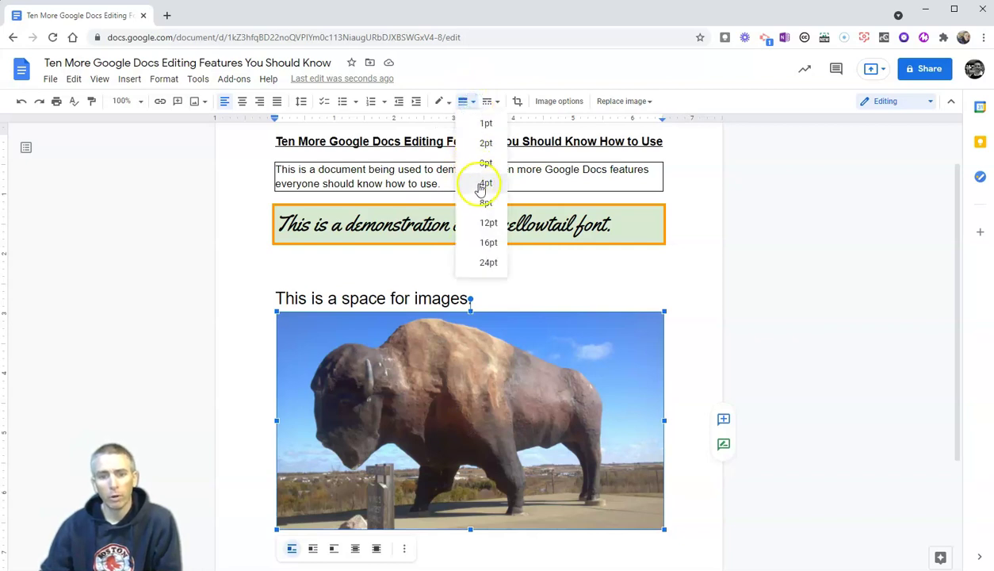
left_click(443, 102)
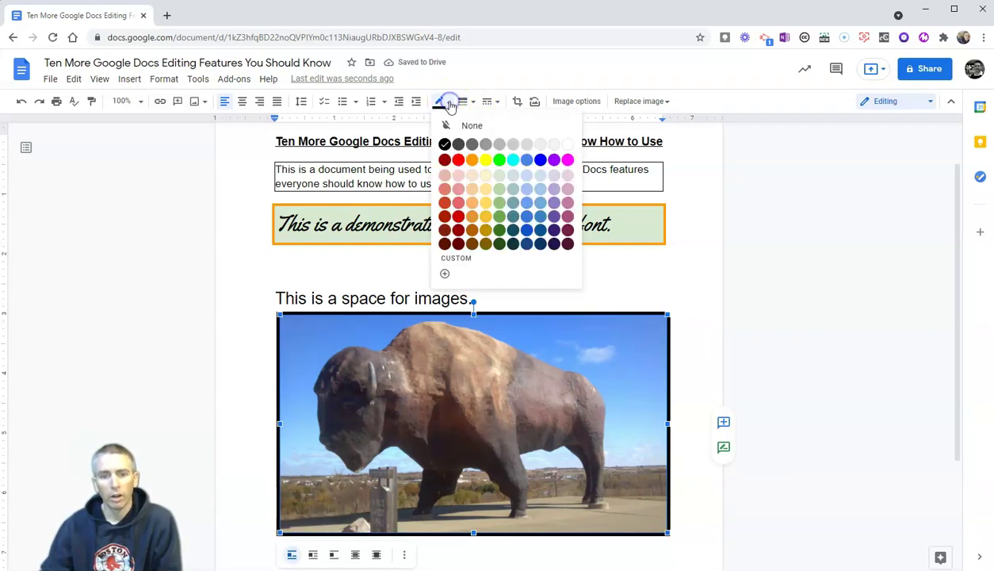
left_click(459, 161)
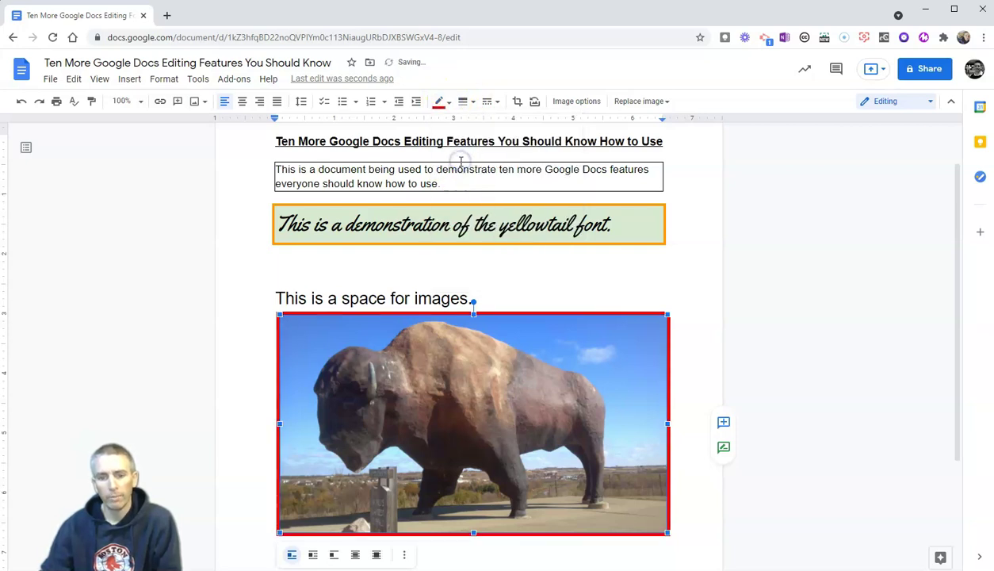
- Try the dotted and dashed border styles on the buffalo image, and return the border to solid
left_click(493, 101)
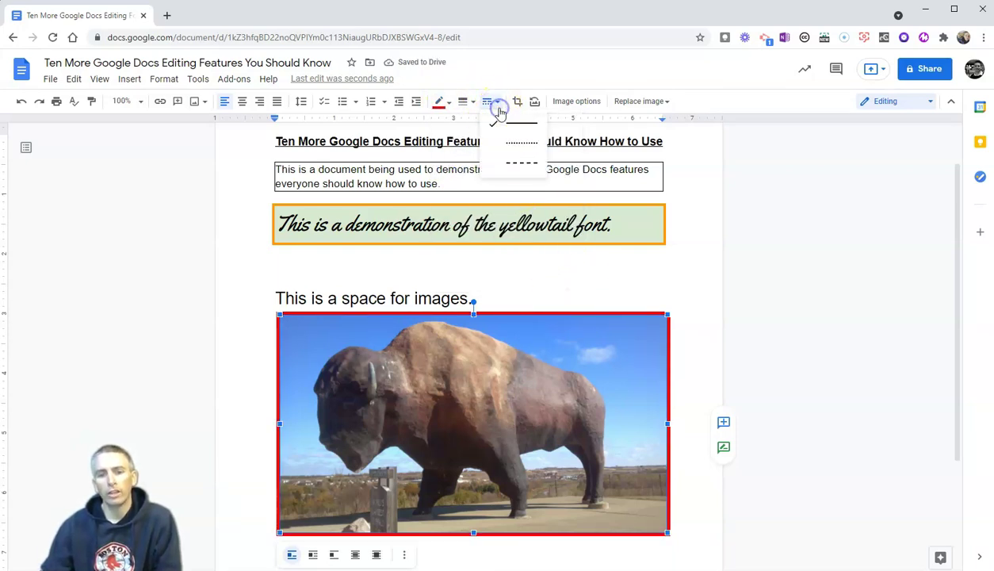
left_click(518, 144)
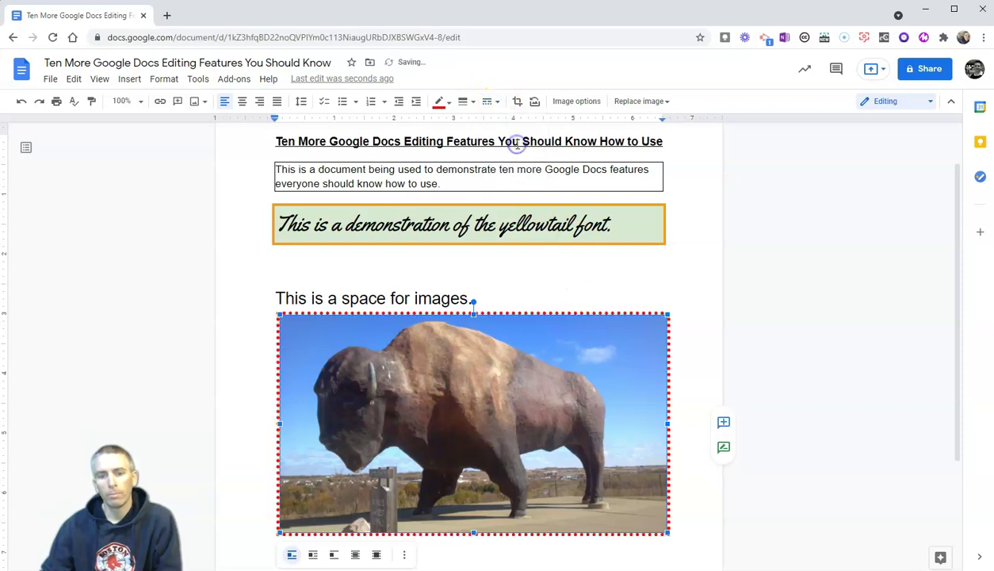
left_click(489, 101)
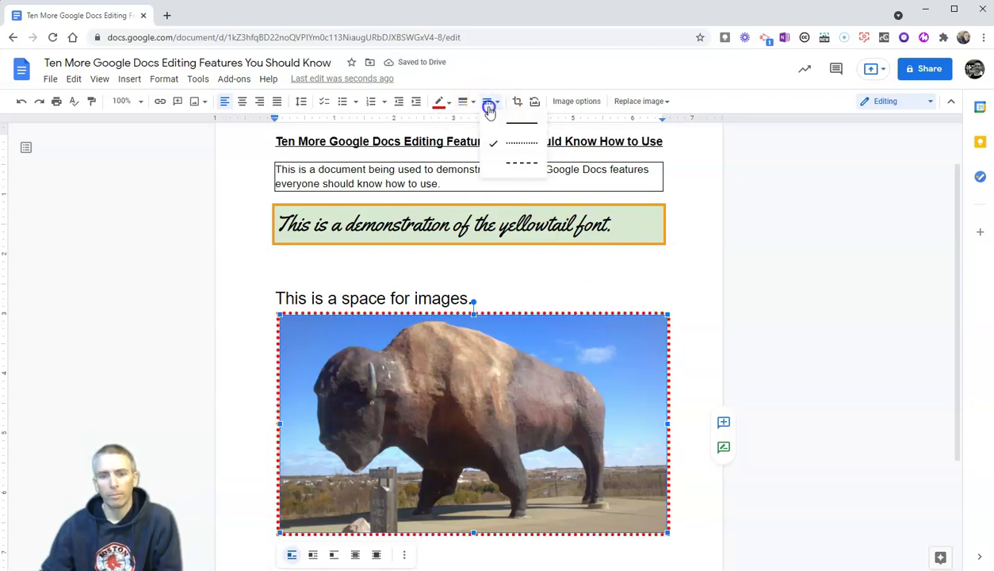
left_click(500, 163)
left_click(489, 101)
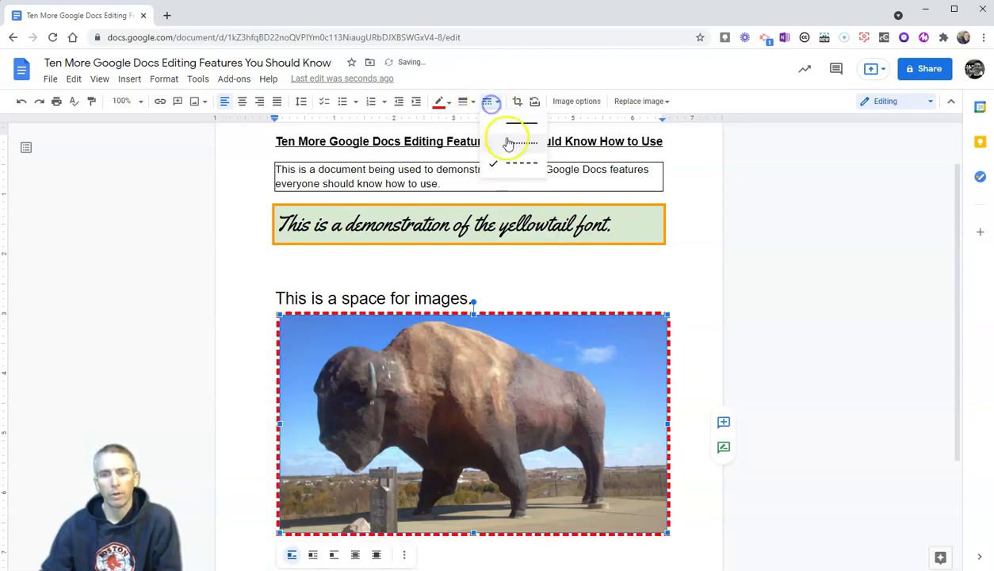
left_click(508, 129)
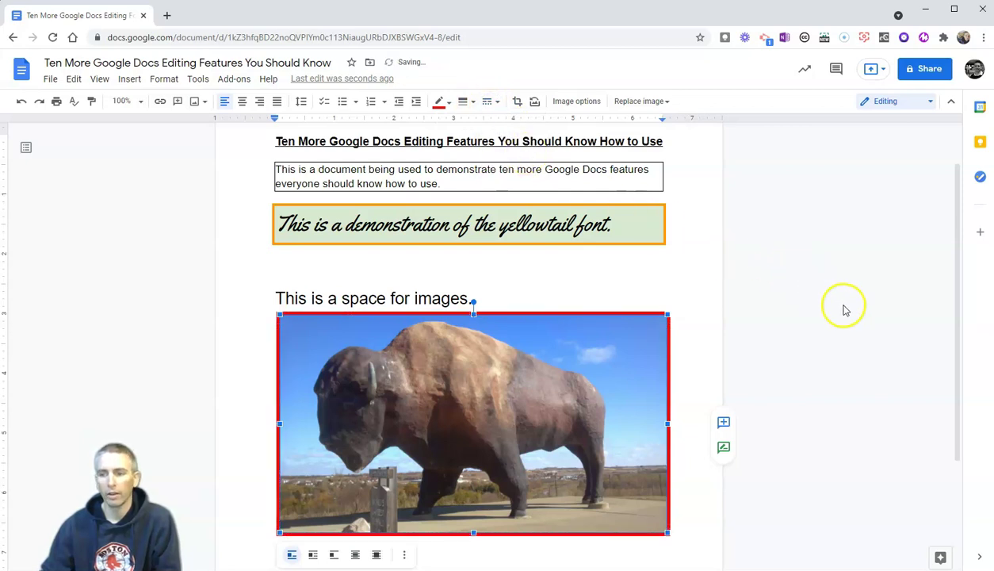
- Place the buffalo image behind the text and move it up under the line "This is a space for images."
scroll(843, 307, "down", 2)
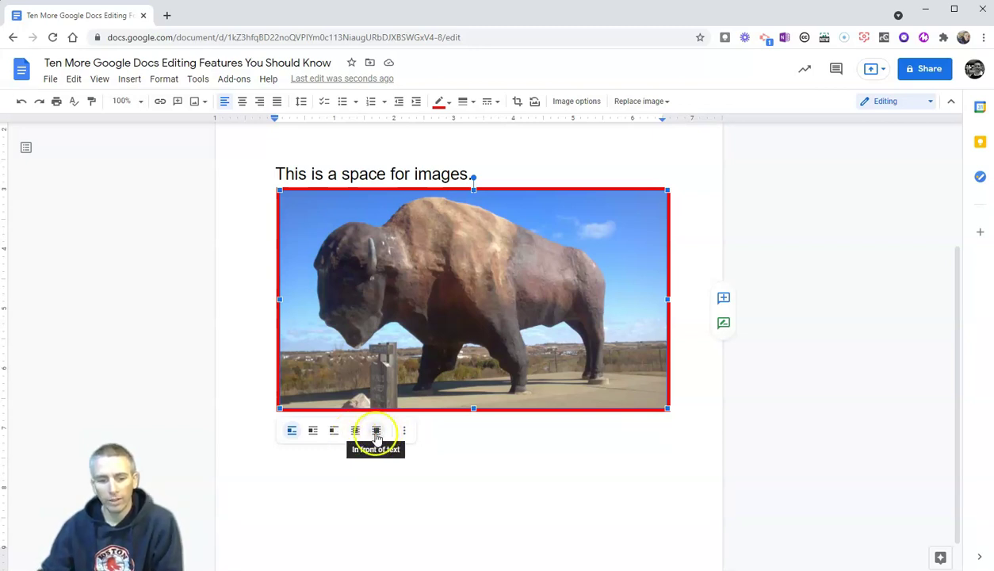
left_click(355, 431)
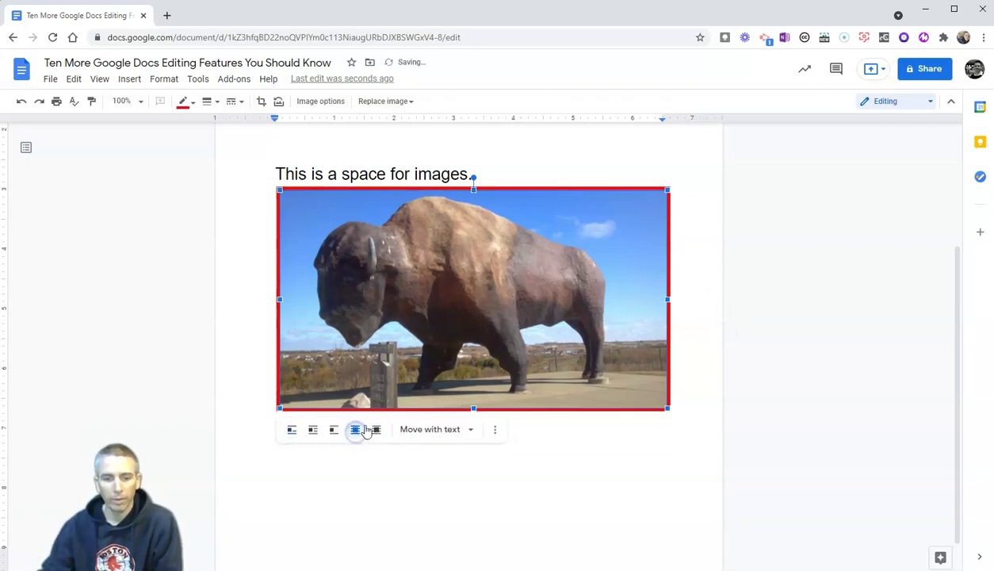
left_click(429, 270)
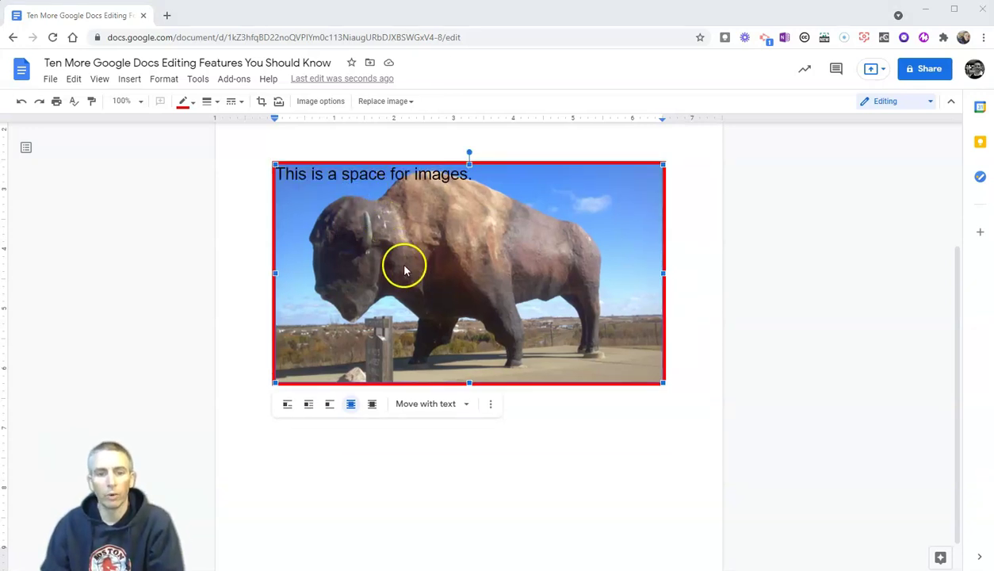
left_click_drag(402, 254, 414, 275)
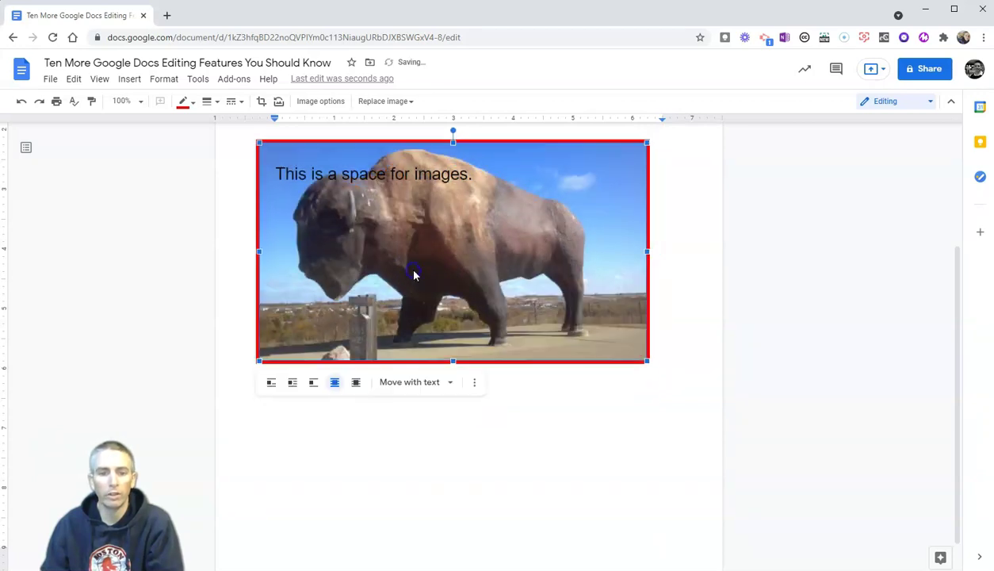
- Move the sentence over the buffalo image down by inserting three blank lines before it
left_click(307, 175)
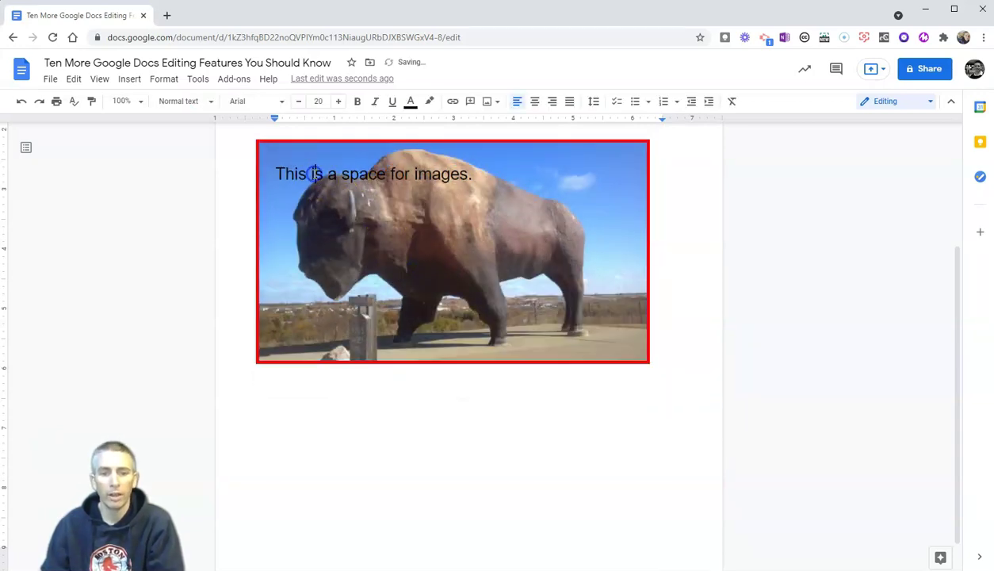
left_click(277, 172)
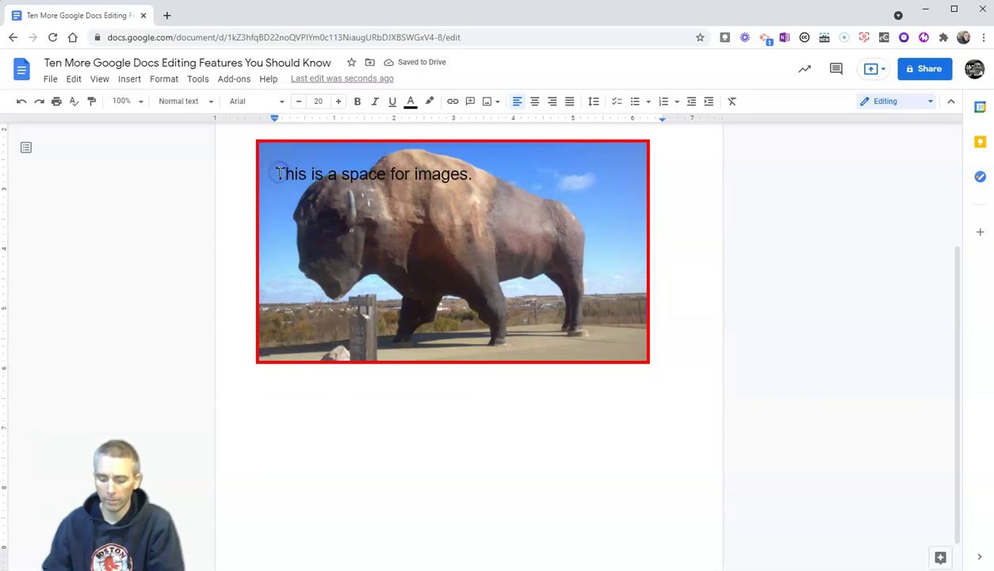
key("Return")
key("Return")
key("Return")
- Center the sentence over the buffalo image, color its text white, and deselect it
triple_click(293, 231)
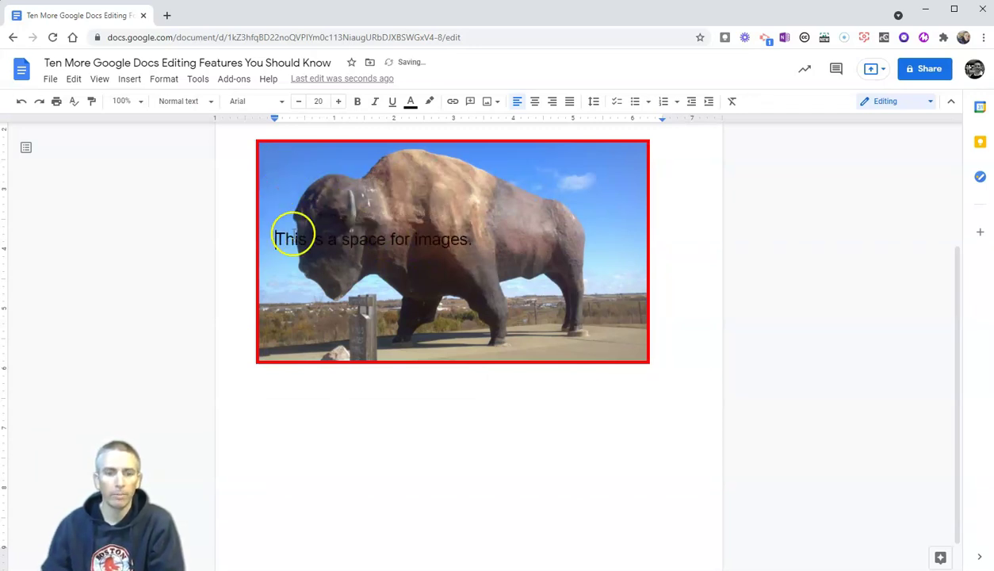
left_click(535, 102)
left_click(407, 103)
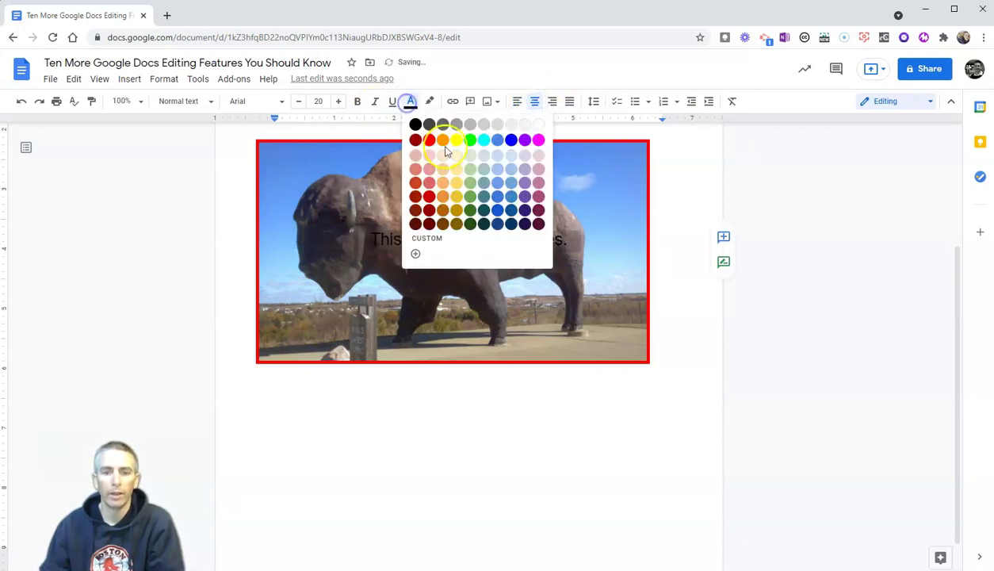
left_click(539, 124)
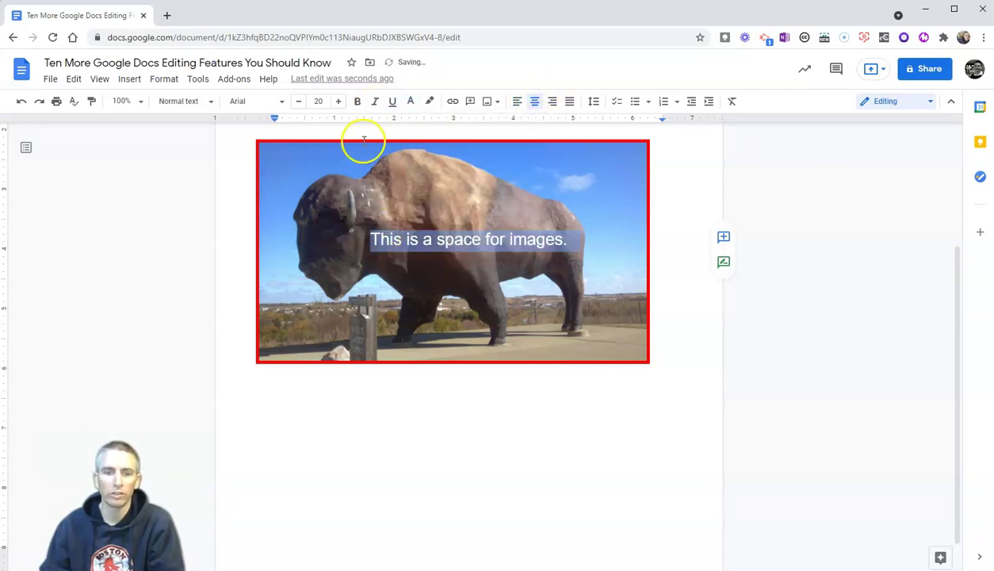
left_click(515, 298)
- Replace the sentence over the buffalo image with "This is a giant buffalo statue"
triple_click(472, 240)
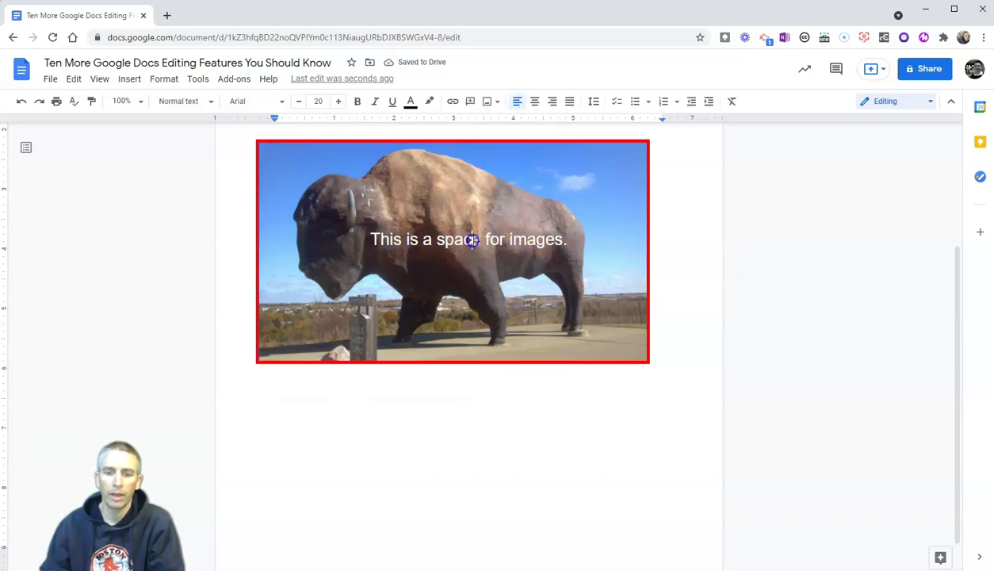
type("This is a")
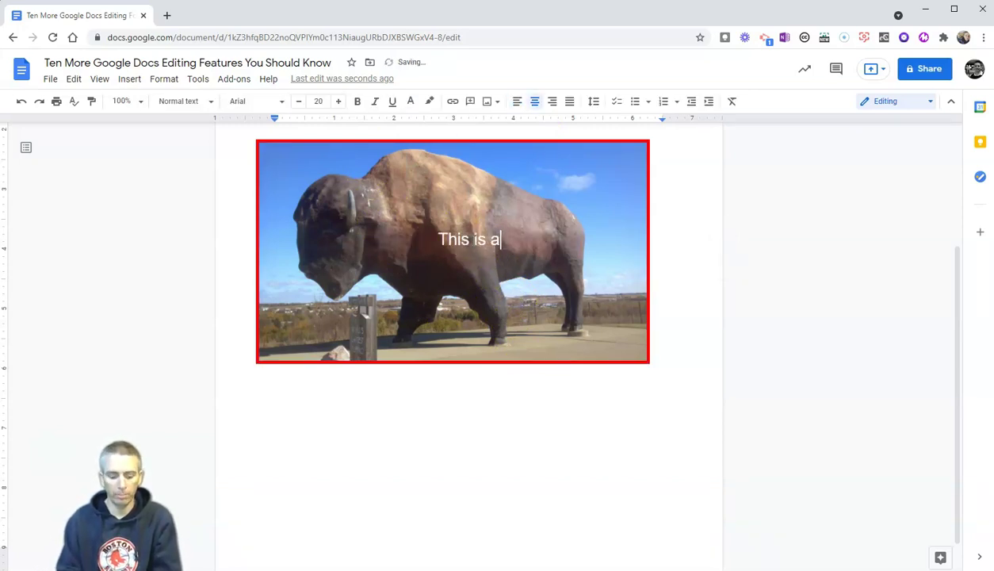
type(" giant ")
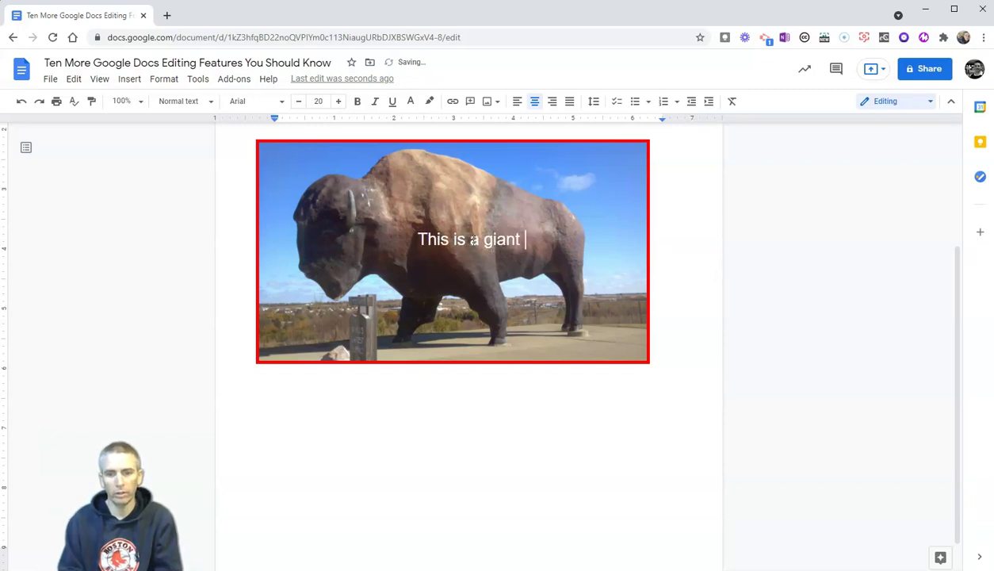
type("buffalo")
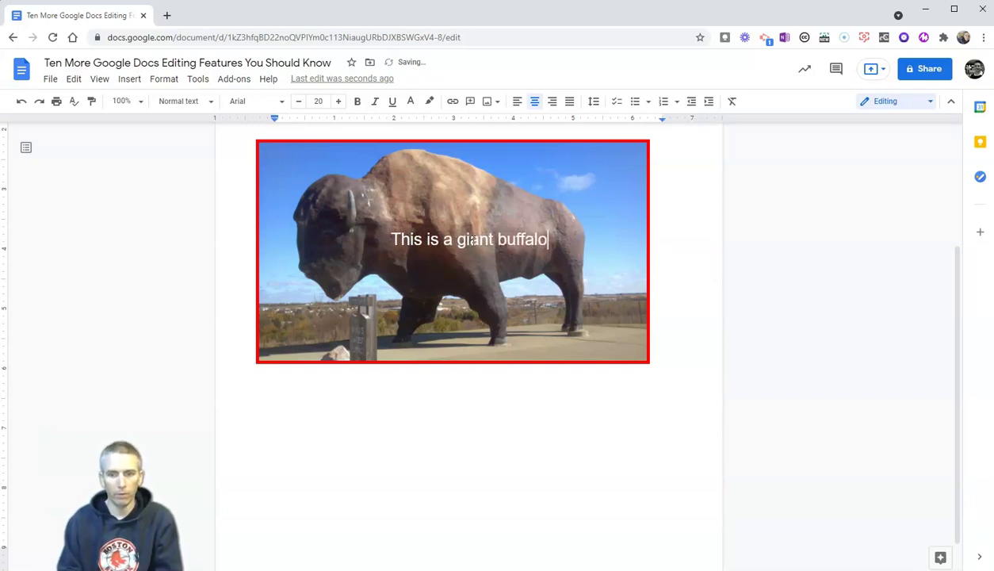
type(" statue")
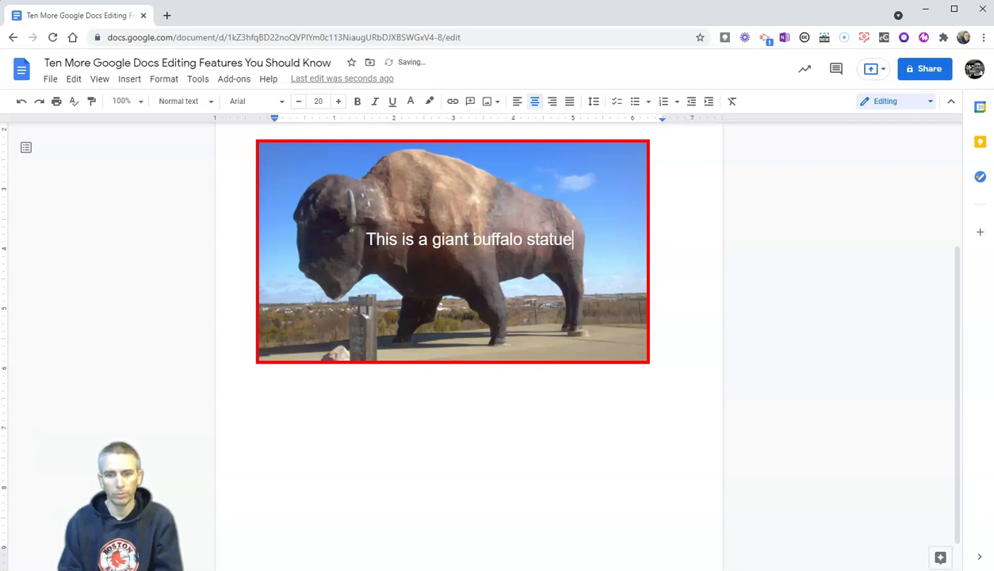
- End the sentence over the buffalo image with a period and select the image
type(".")
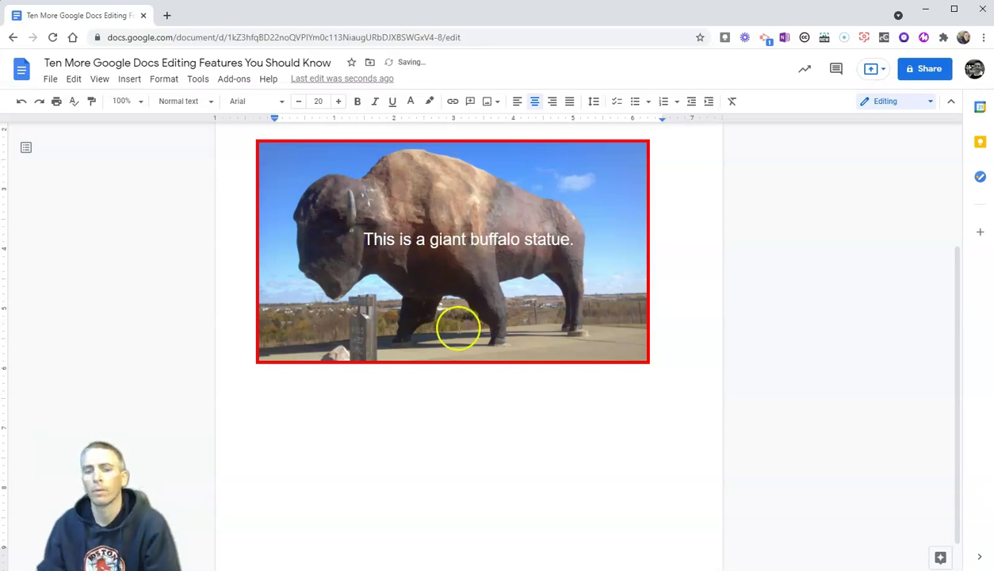
left_click(531, 433)
left_click(529, 347)
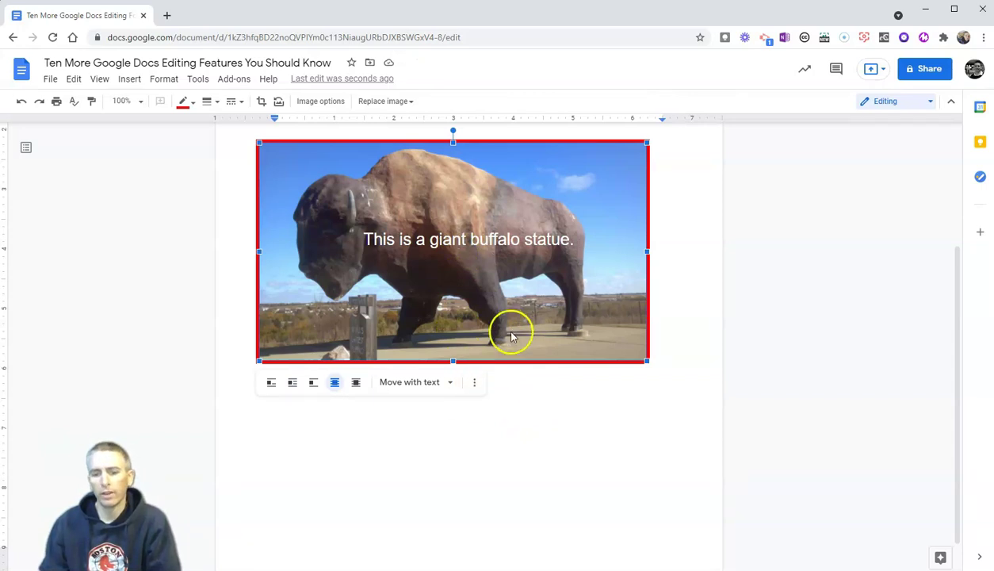
- Review all image options for the buffalo image, including size and rotation, recolor choices, and transparency, brightness and contrast adjustments
left_click(477, 384)
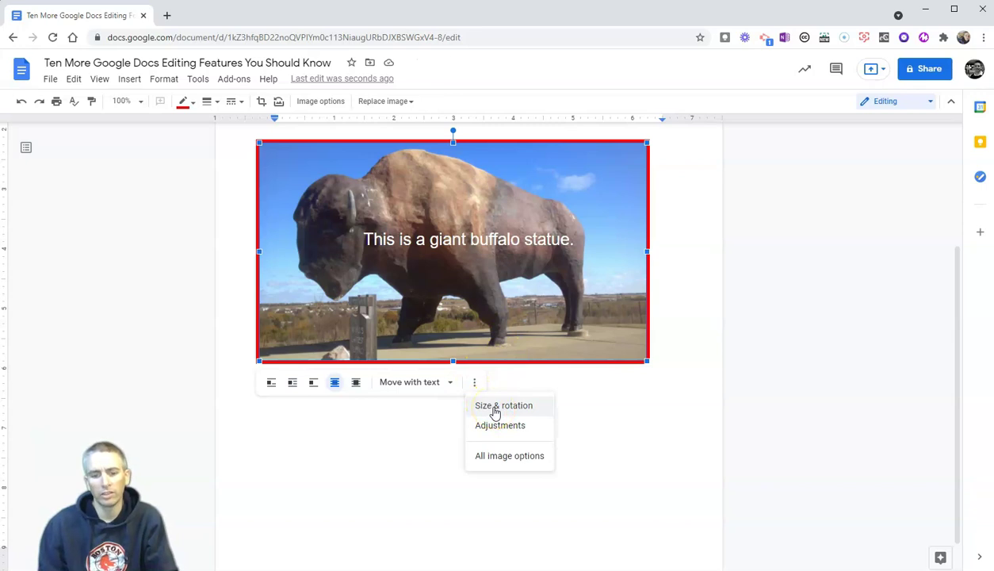
left_click(514, 464)
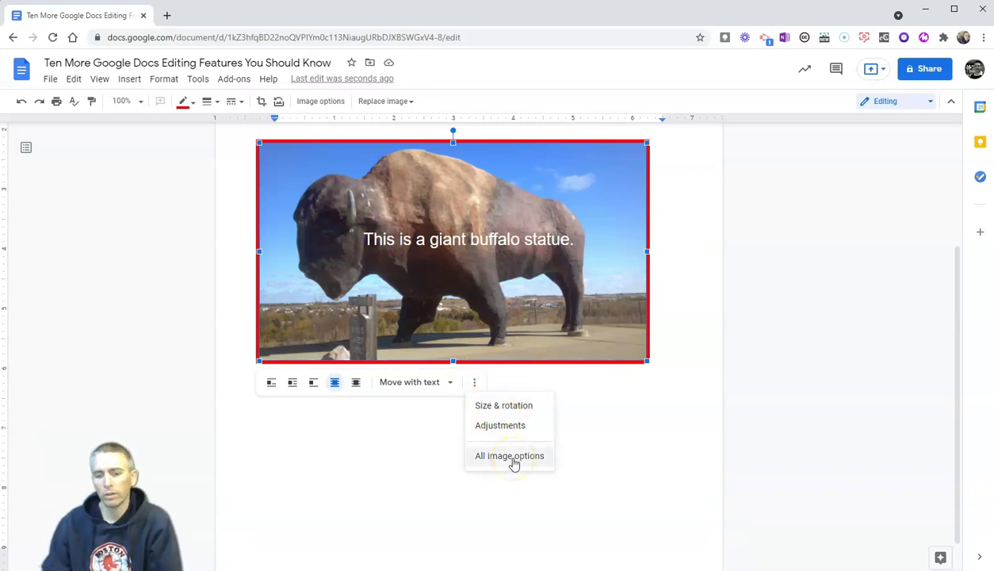
left_click(514, 464)
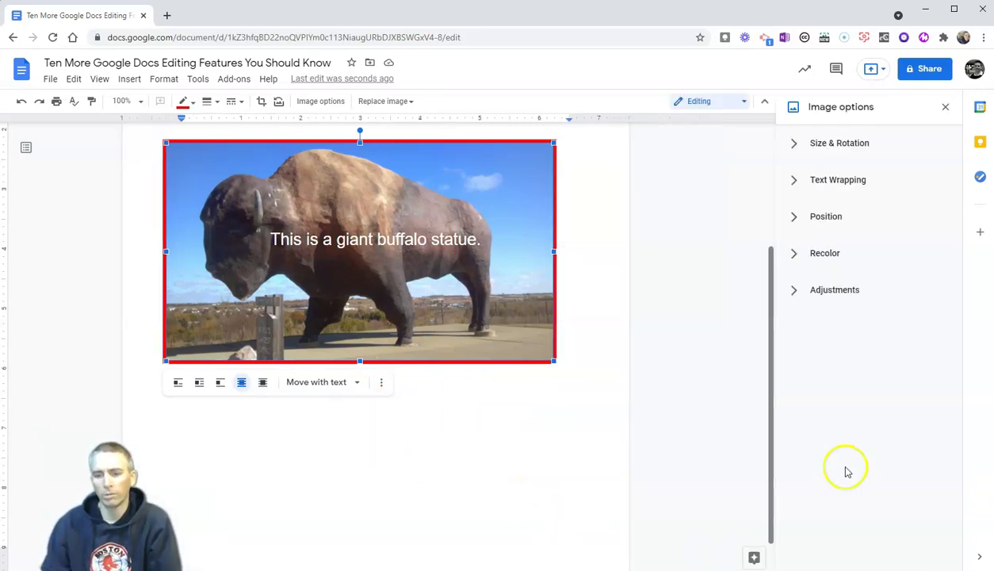
left_click(796, 147)
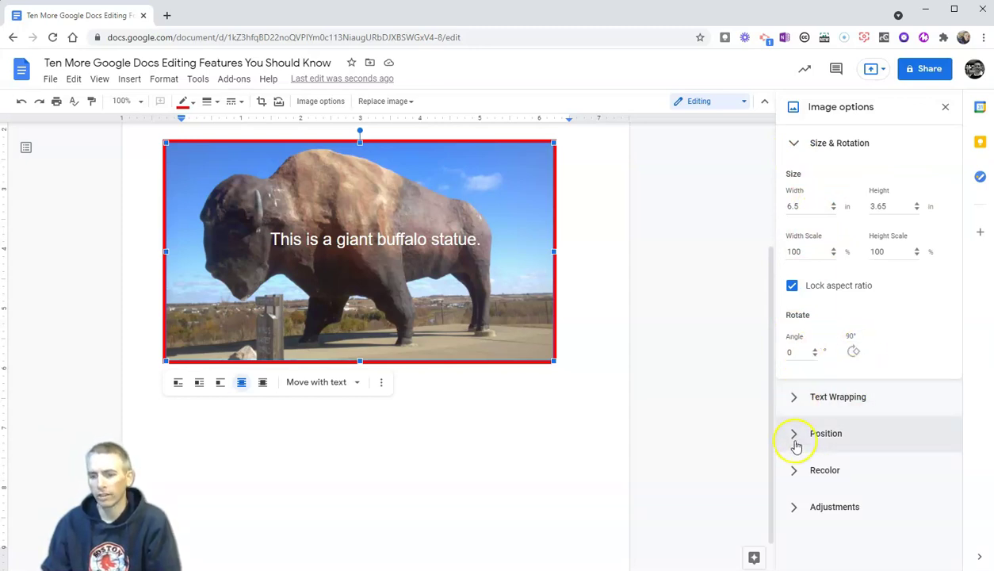
left_click(796, 470)
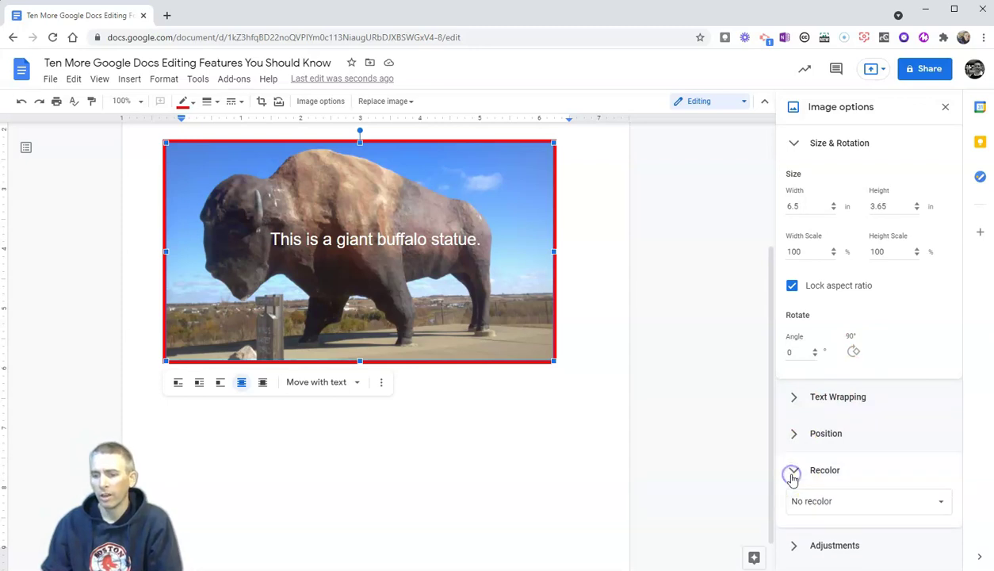
left_click(919, 514)
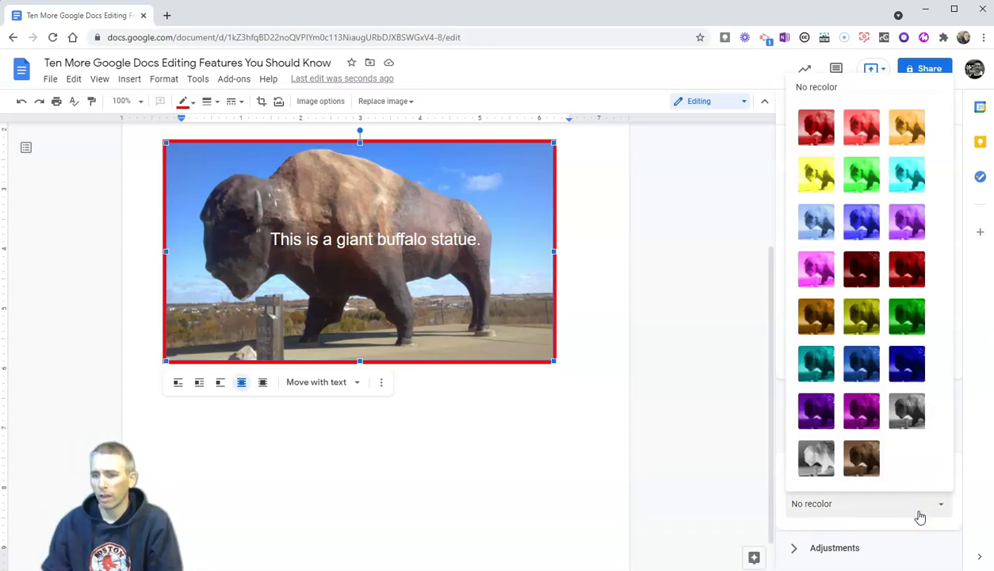
left_click(924, 514)
left_click(796, 548)
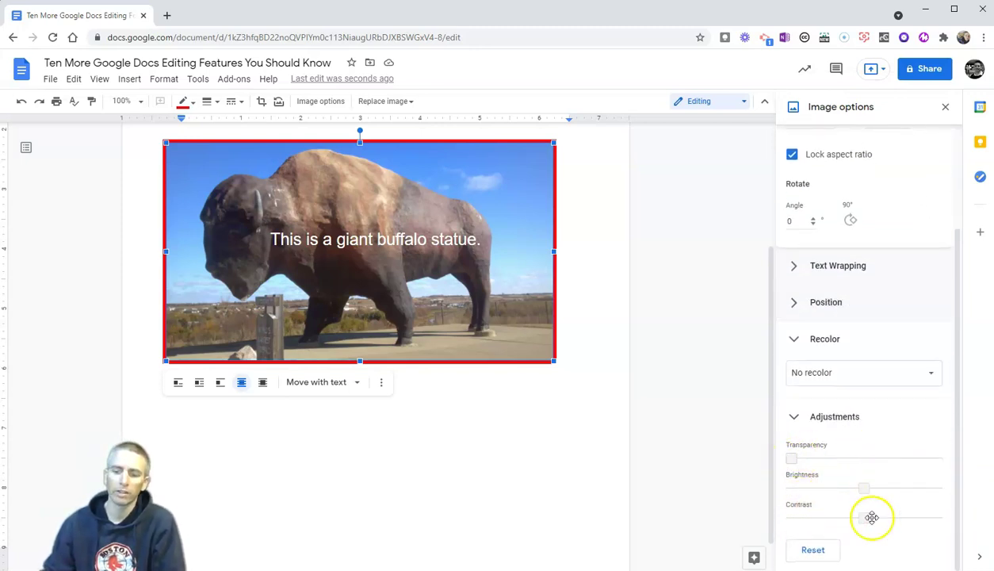
left_click(946, 108)
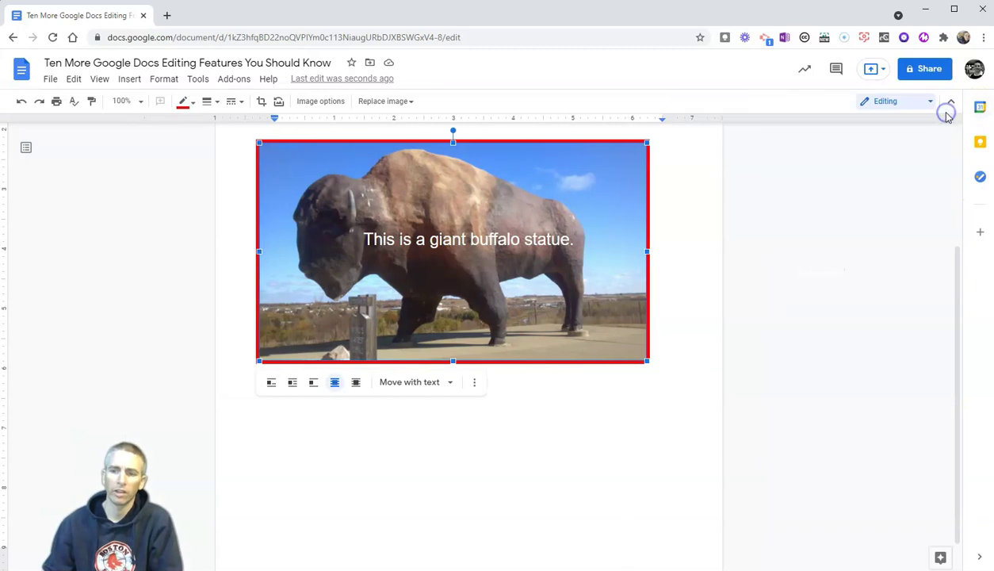
- Add blank lines after the sentence until the cursor sits below the buffalo image
left_click(541, 414)
left_click(680, 368)
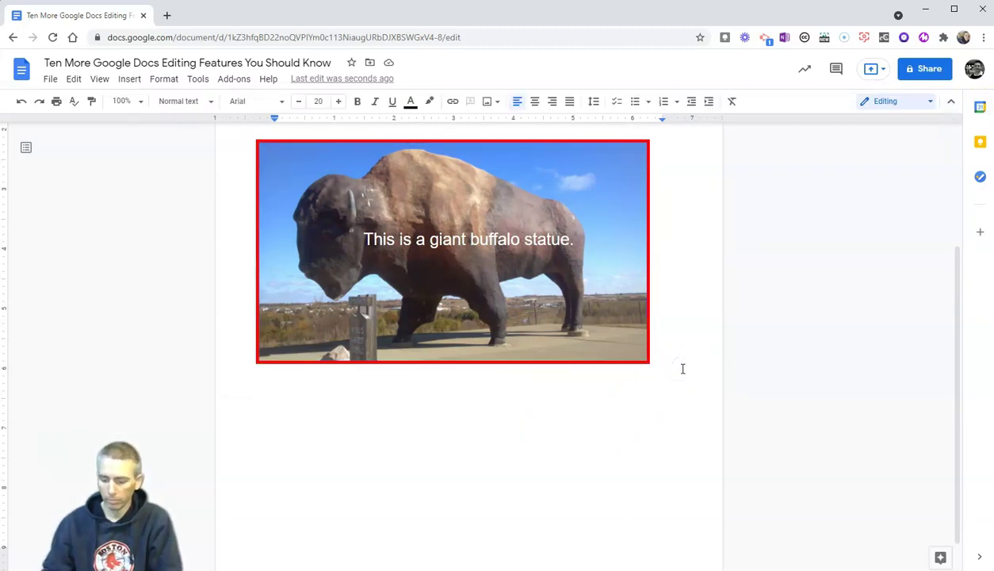
key("Return")
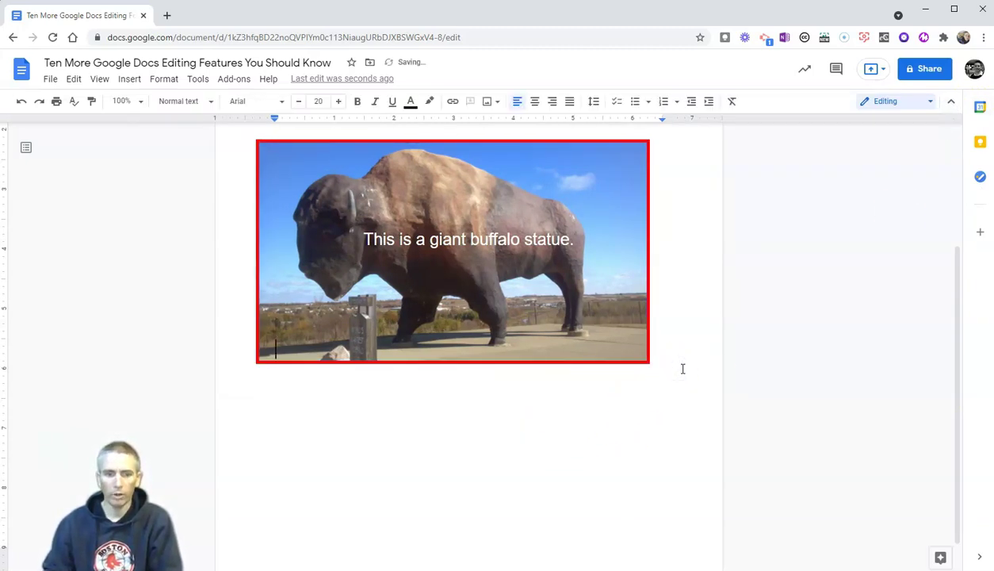
key("Return")
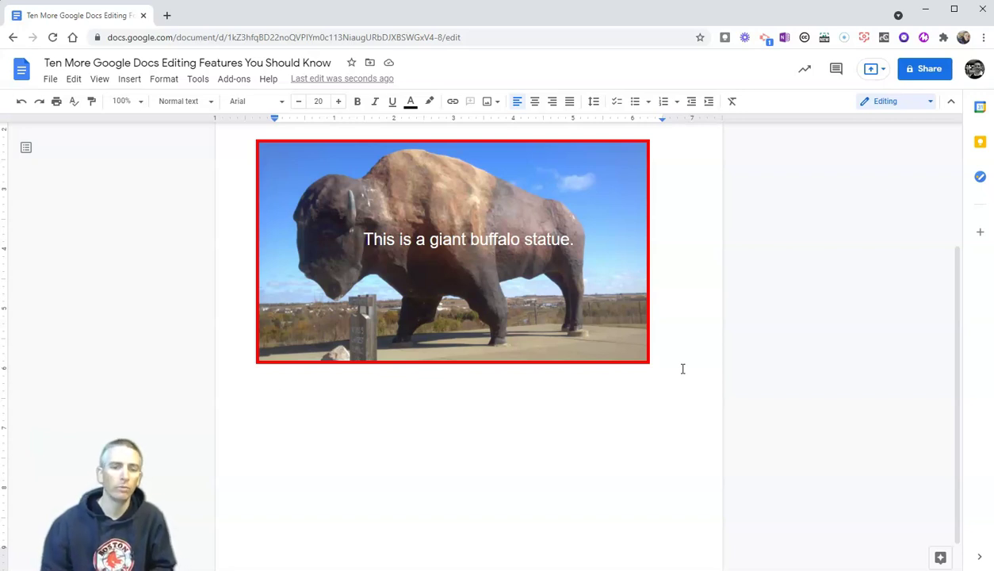
left_click(659, 395)
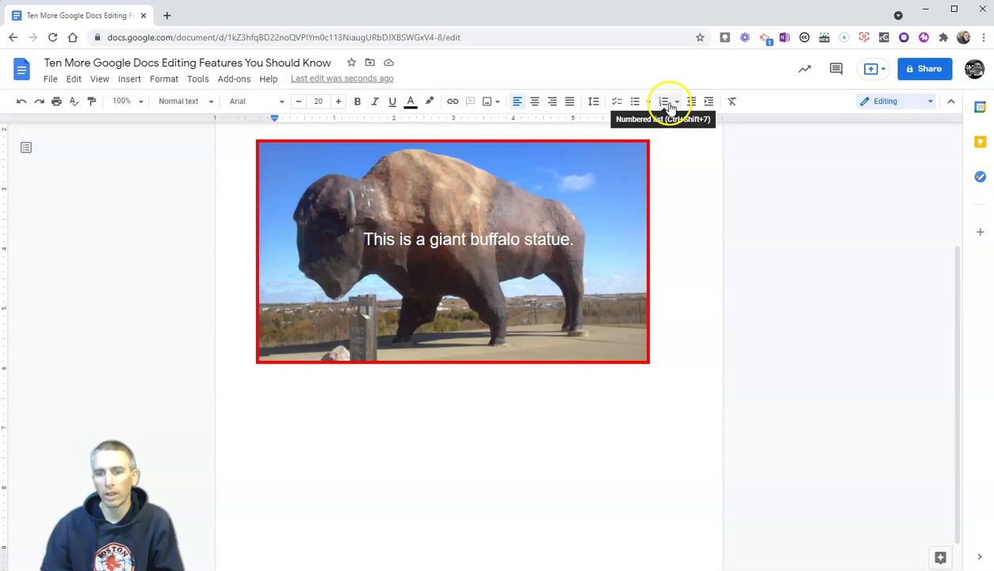
- Start a checklist below the buffalo image with the item "Take out the papers"
left_click(615, 105)
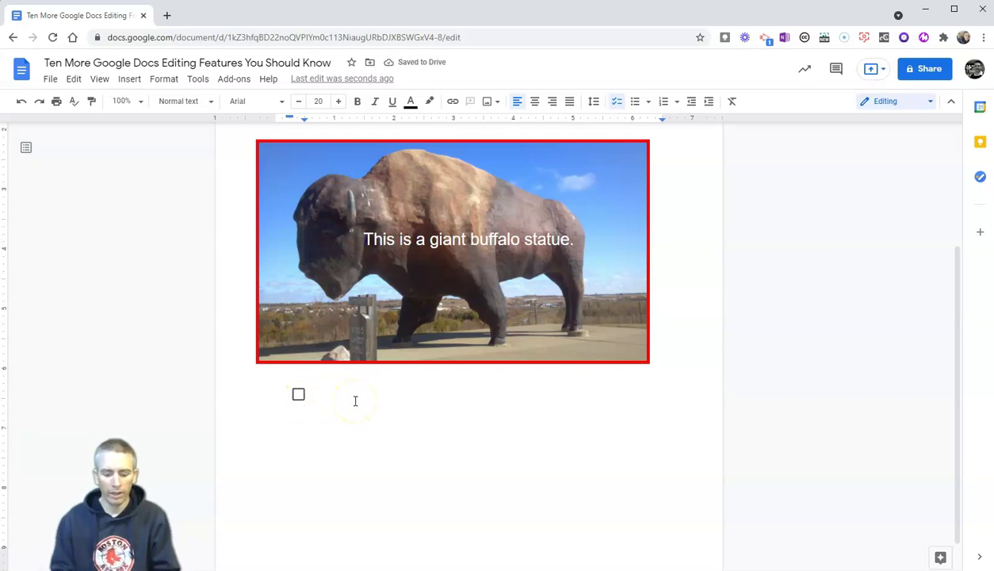
type("Take ou")
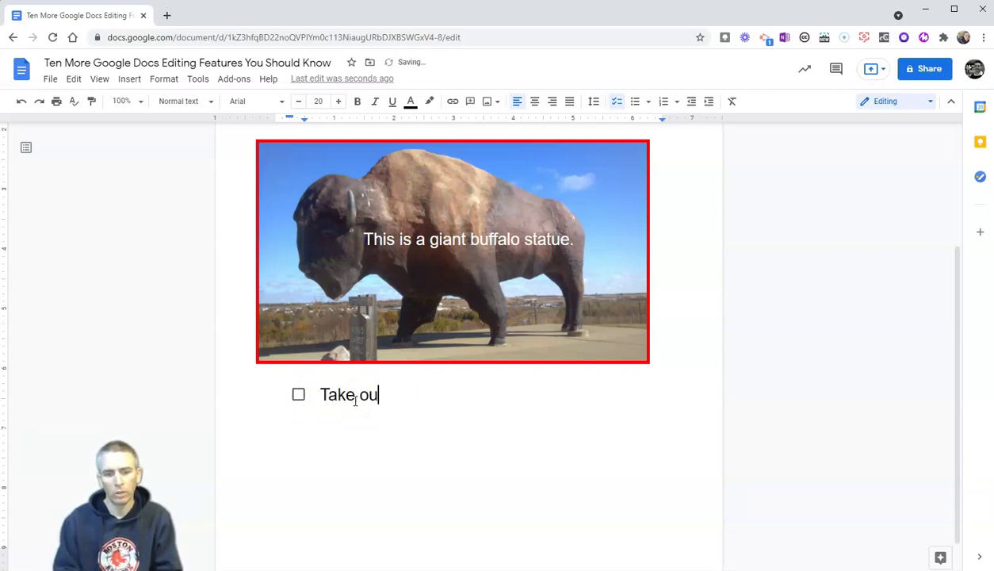
type("t the papers")
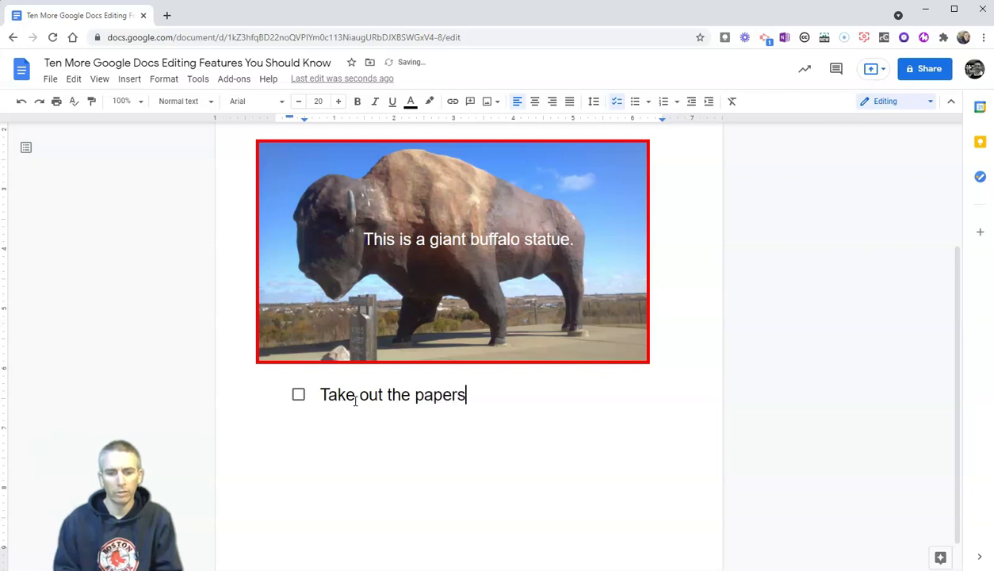
- Add the checklist items "Take out the trash" and "Don't talk back"
key("Return")
type("Tae")
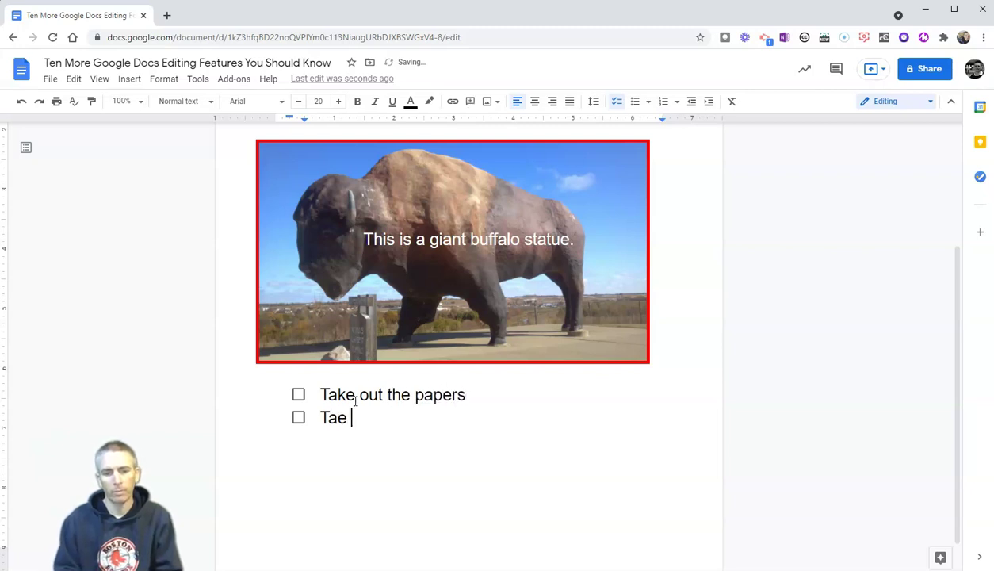
key("BackSpace")
key("BackSpace")
type("ke out the tra")
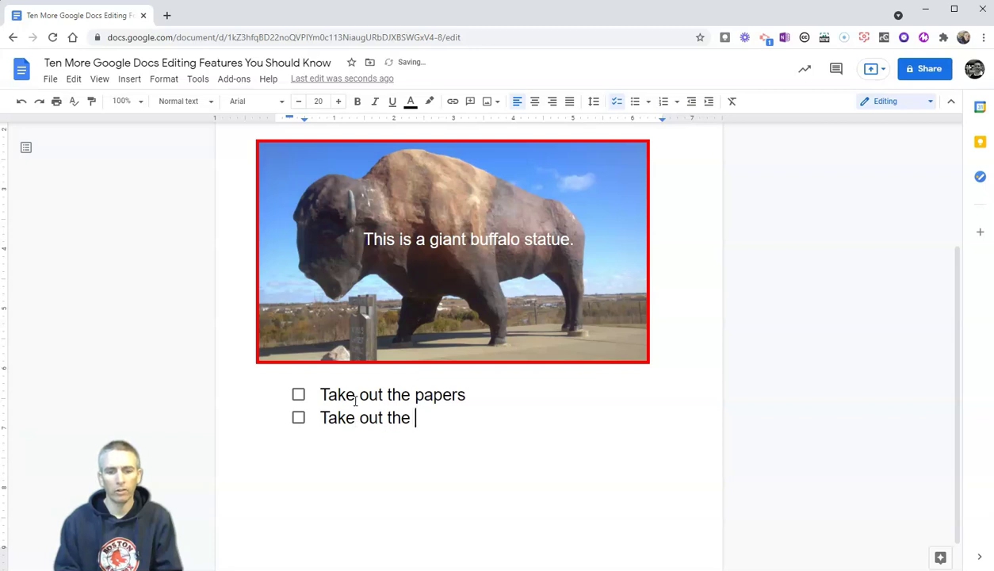
type("sh")
key("Return")
type("Do")
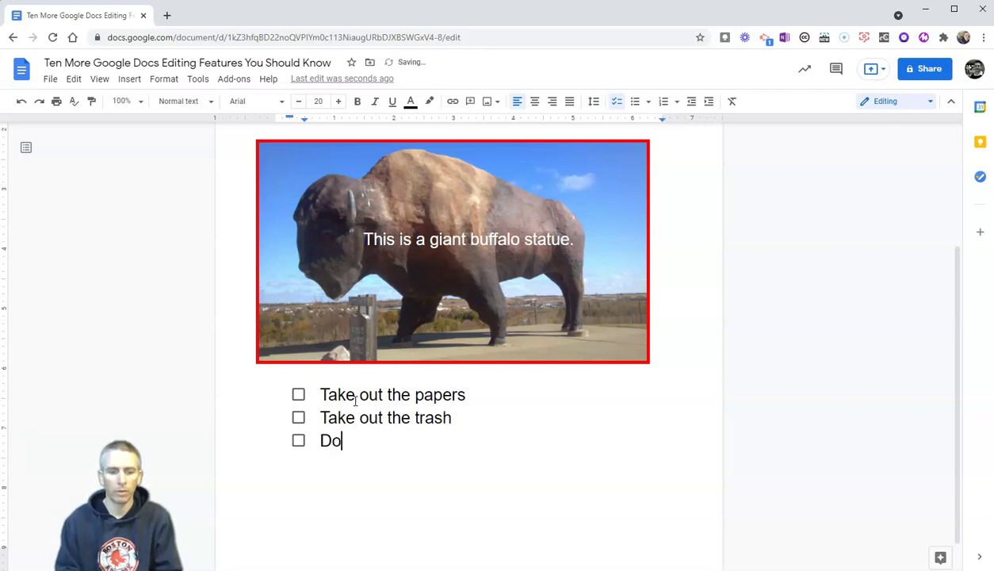
type("n't talk ba")
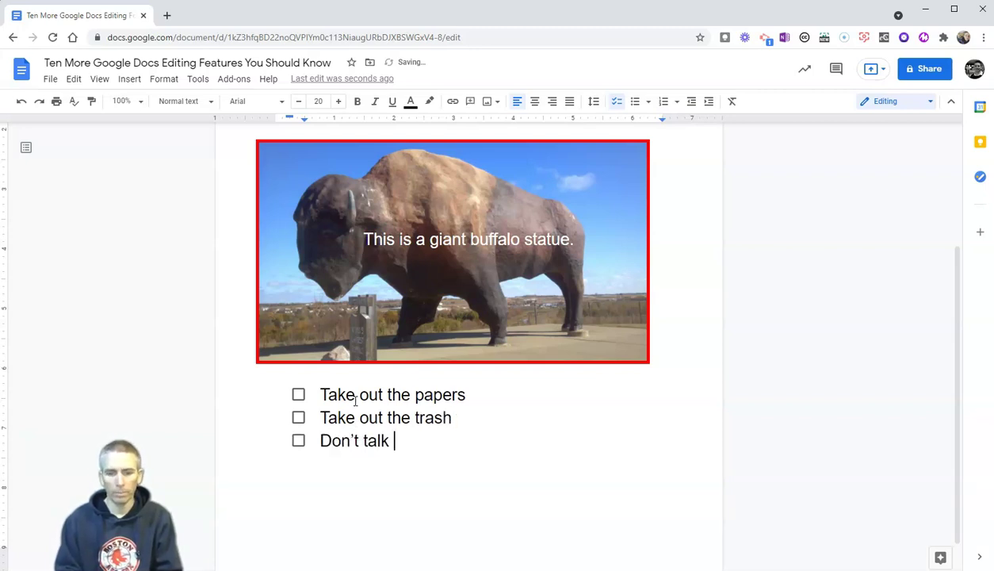
type("ck")
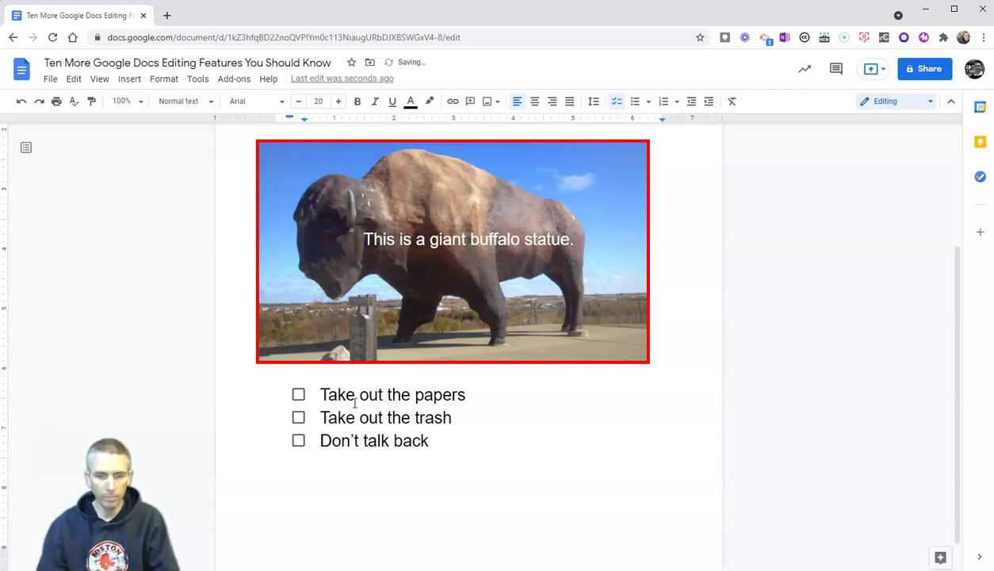
- Check off "Take out the papers" and end the checklist, leaving a blank line after it
left_click(299, 400)
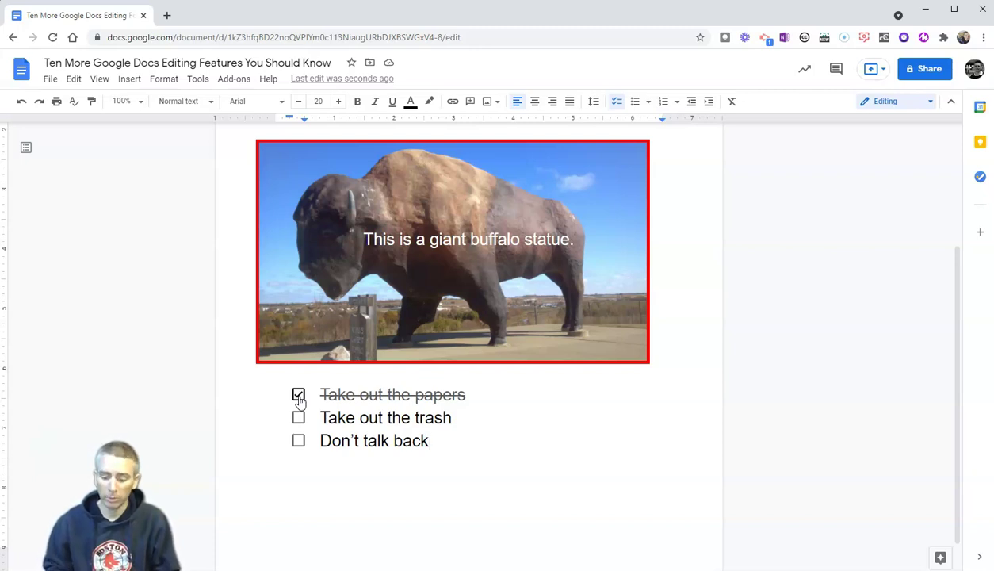
key("Return")
key("Return")
key("Return")
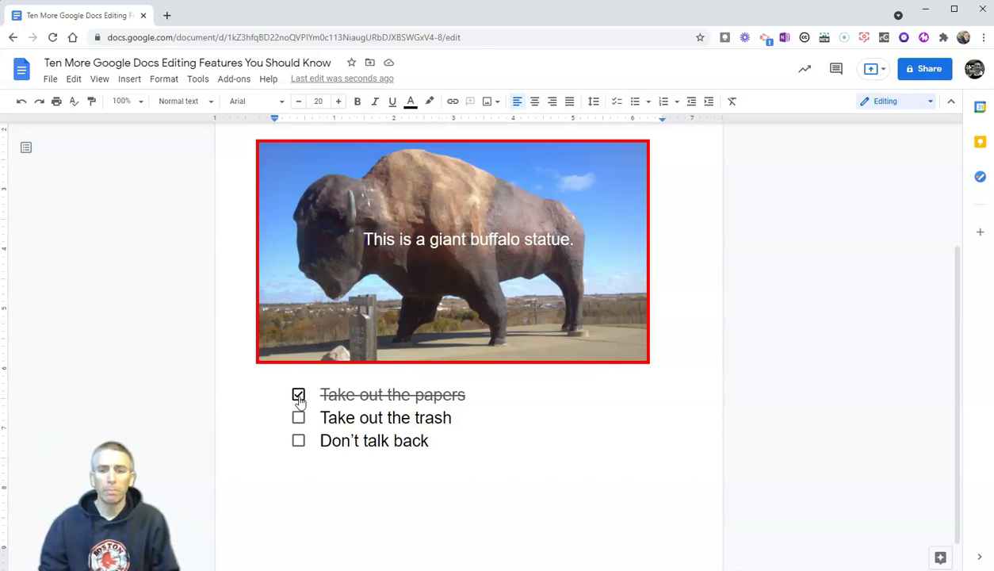
- Start a bulleted list below the checklist with the item "This is the first item"
left_click(637, 105)
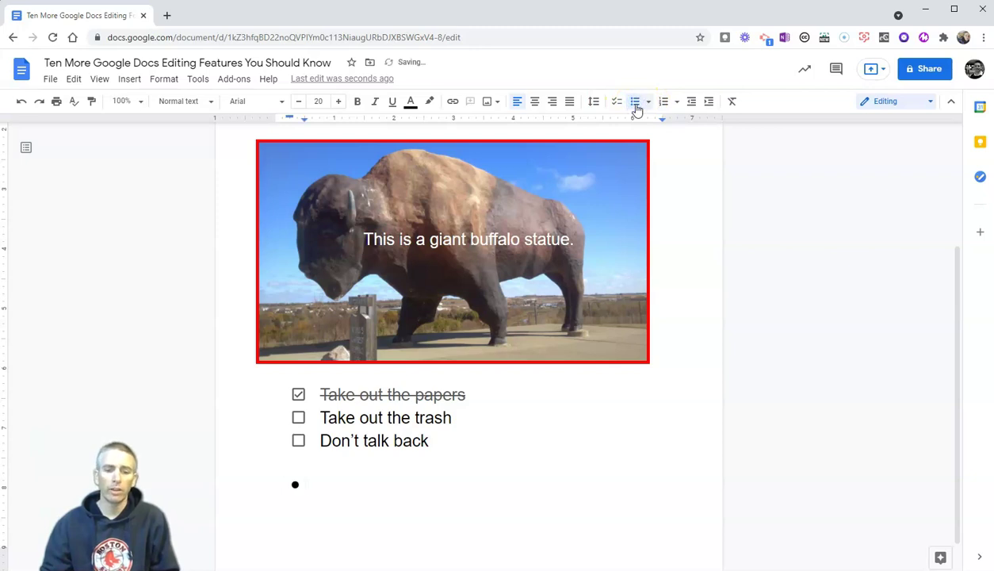
type("This is th")
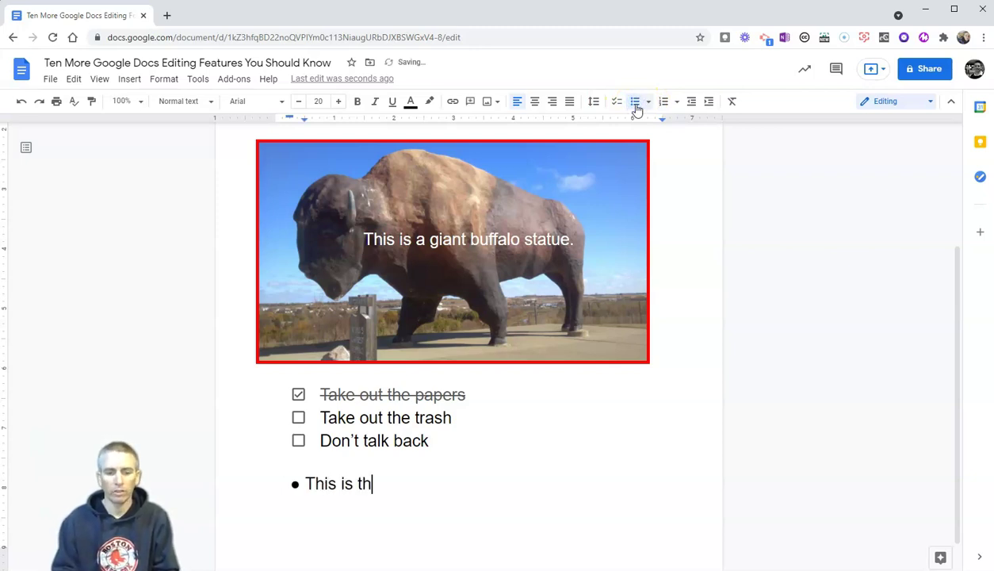
type("e first it")
key("BackSpace")
type("itme")
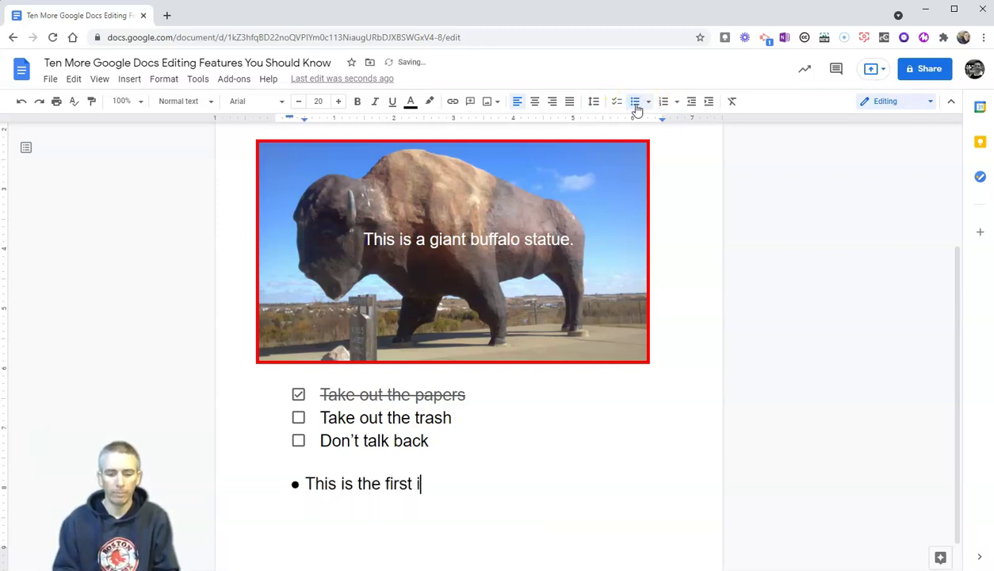
key("BackSpace")
key("BackSpace")
type("em")
- Add a second bullet reading "This is the second item."
key("Return")
type("Thi")
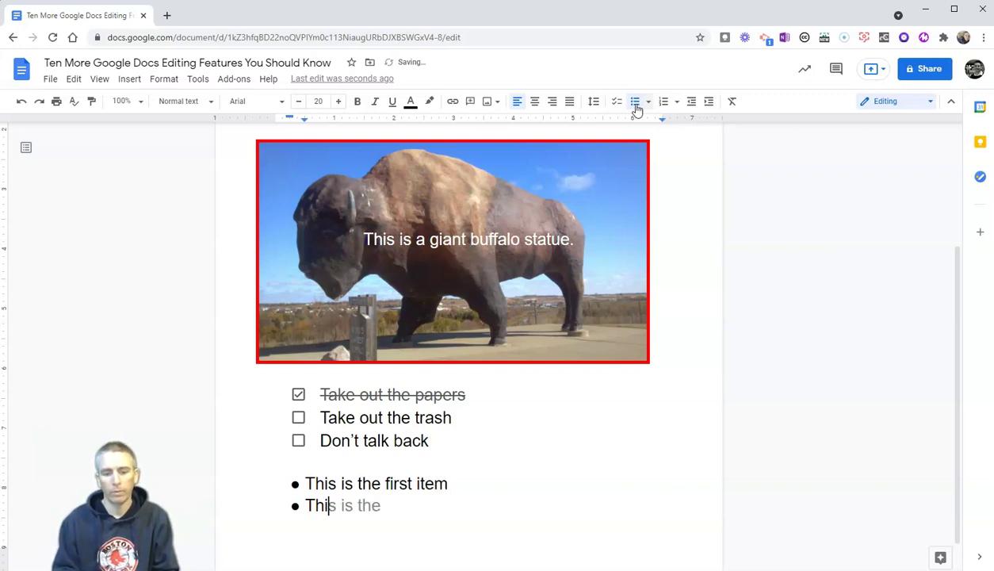
key("Tab")
type("sec")
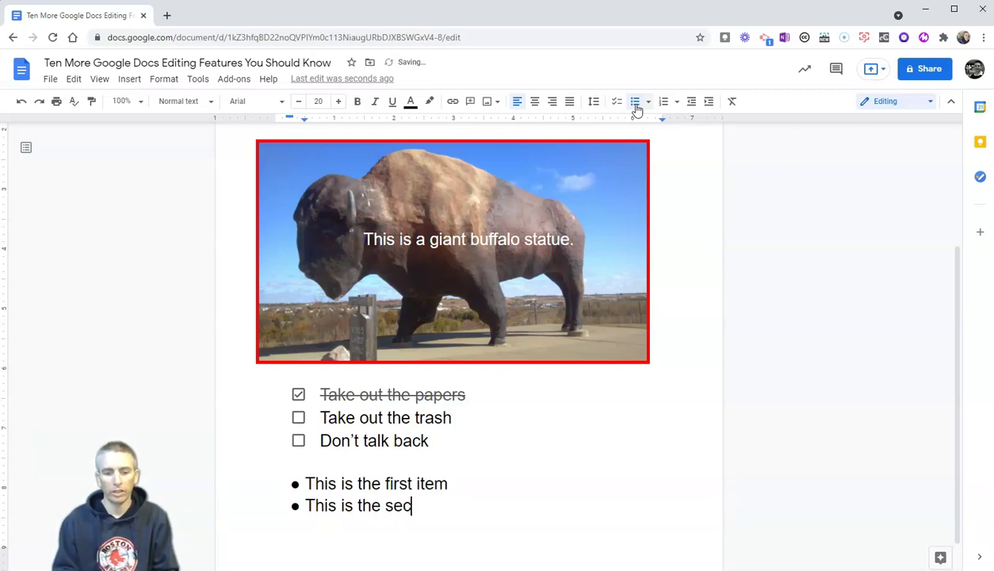
type("ond item.")
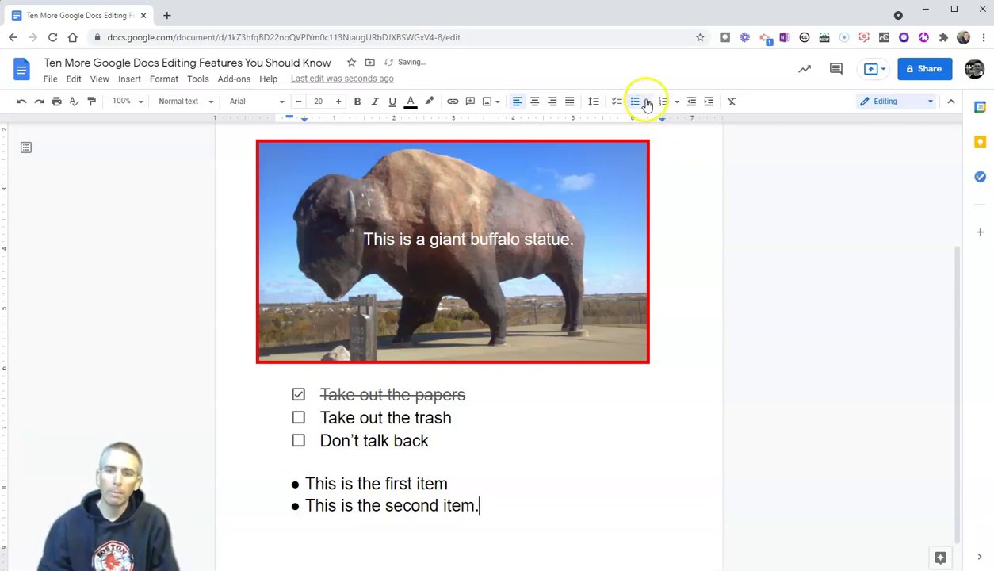
- Change the bulleted list to the arrow, diamond and dot style and indent the second item by two levels
left_click(649, 103)
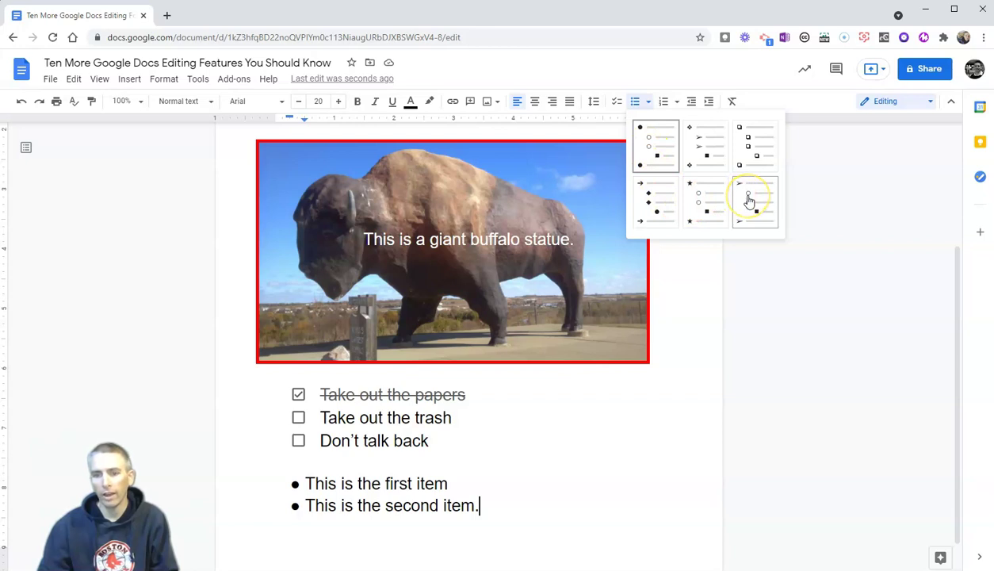
left_click(664, 206)
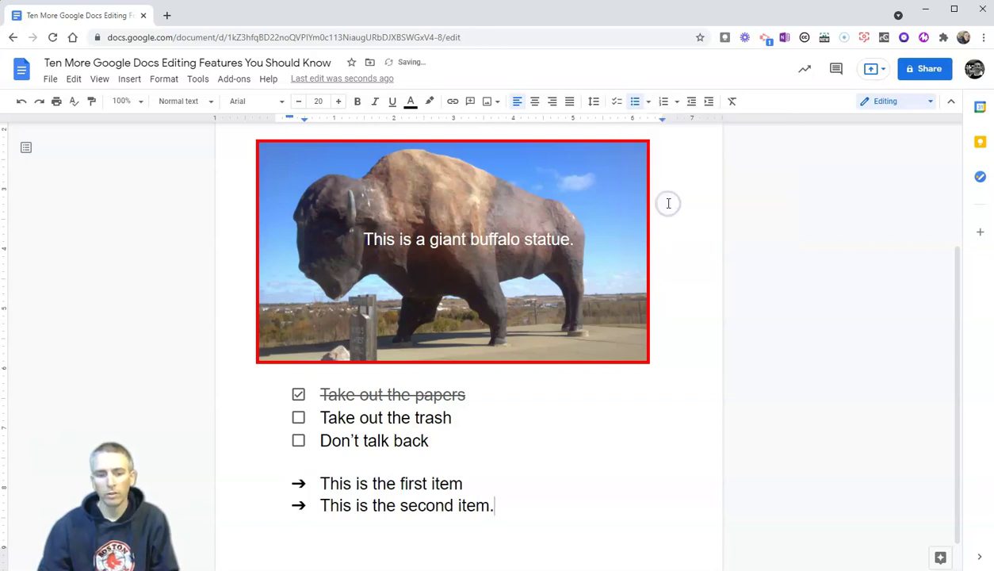
left_click(323, 507)
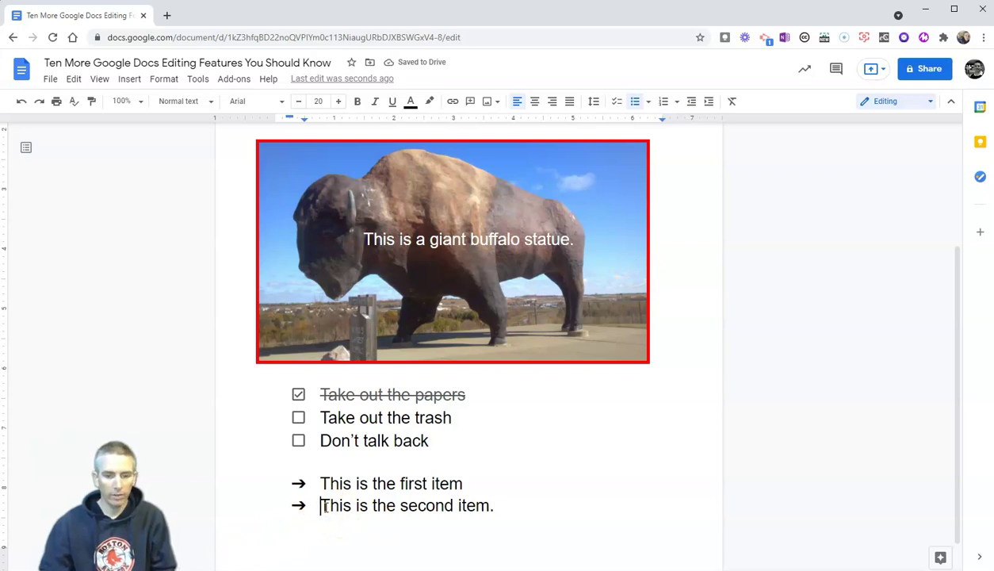
key("Tab")
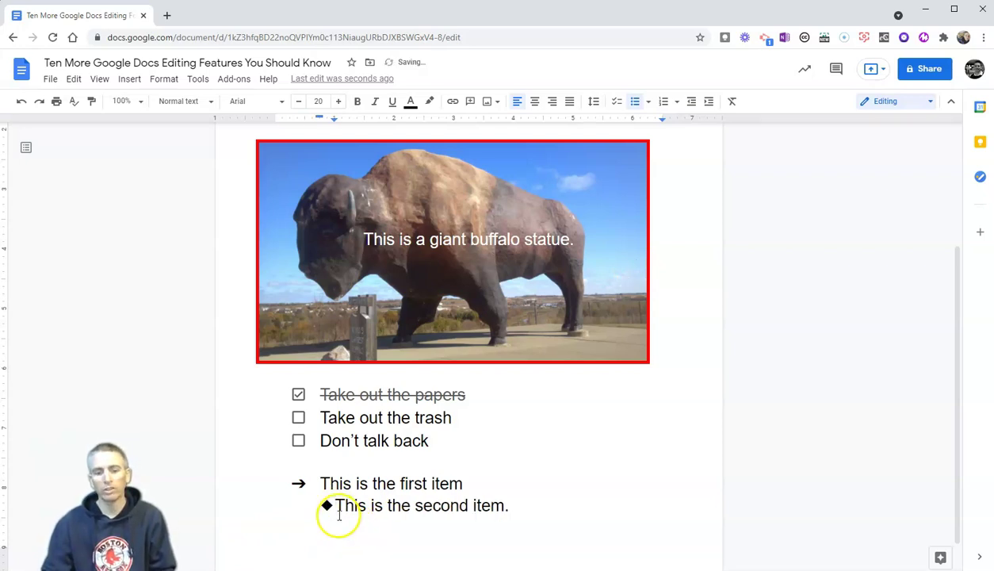
key("Tab")
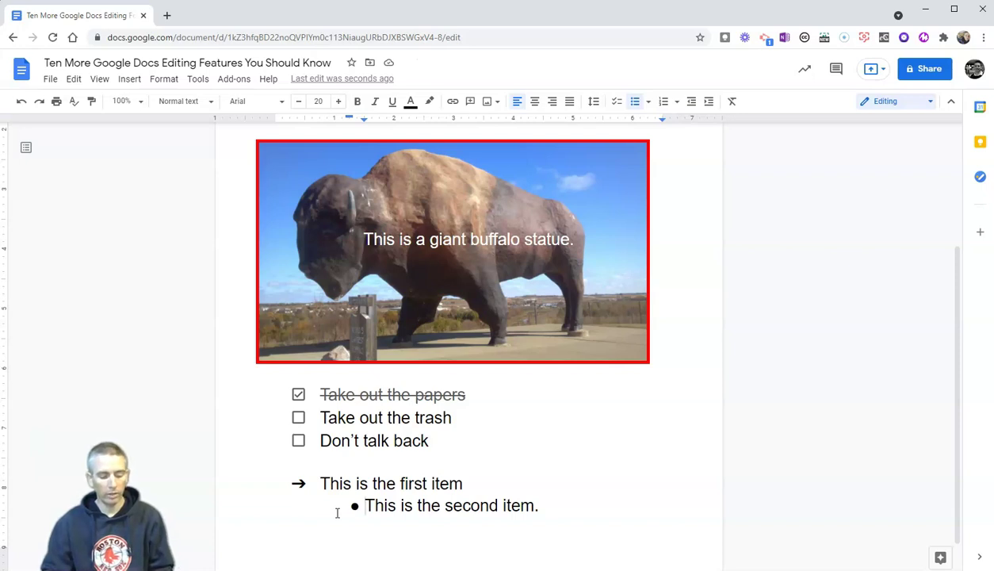
- Set the second bulleted item one indent level below the first item, giving it the diamond bullet
key("shift+Tab")
key("shift+Tab")
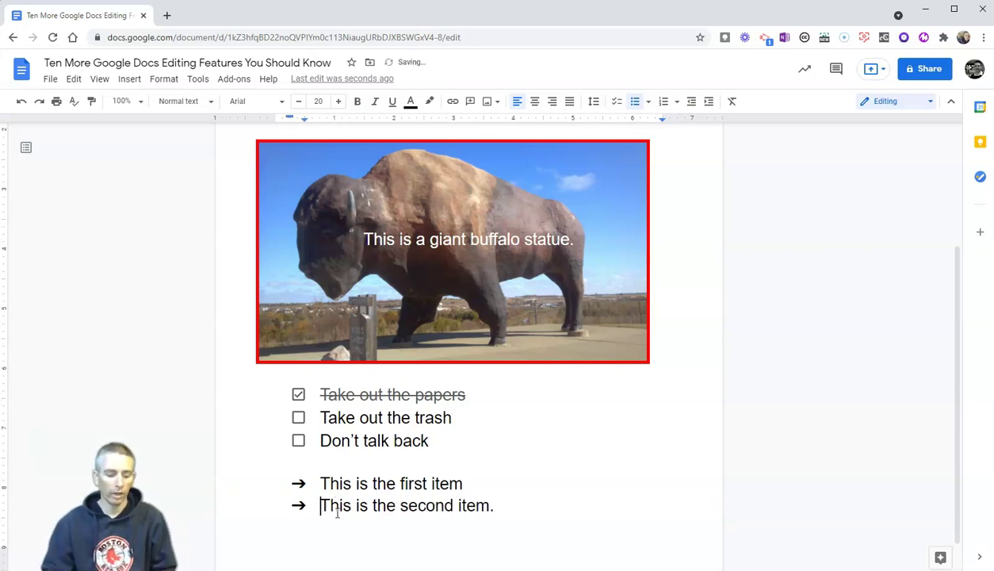
key("Tab")
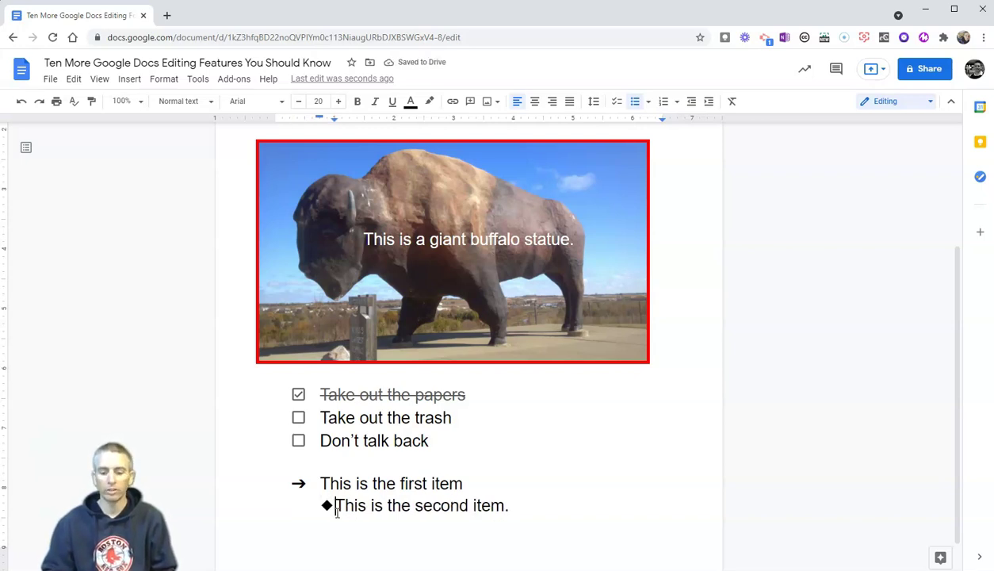
- End the bulleted list after the second item and insert a page break below it
left_click(526, 516)
key("Return")
key("shift+Tab")
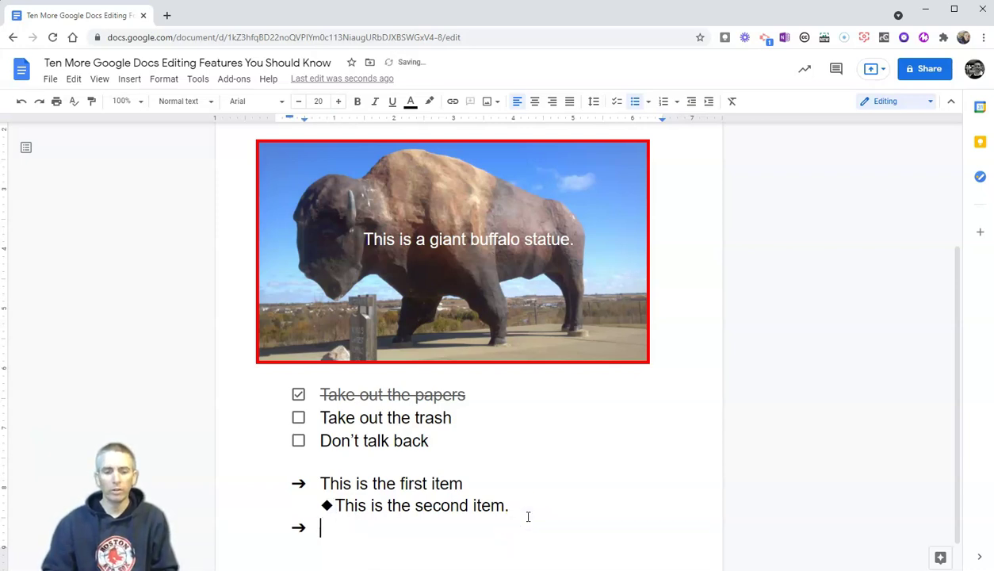
key("Return")
key("ctrl+Return")
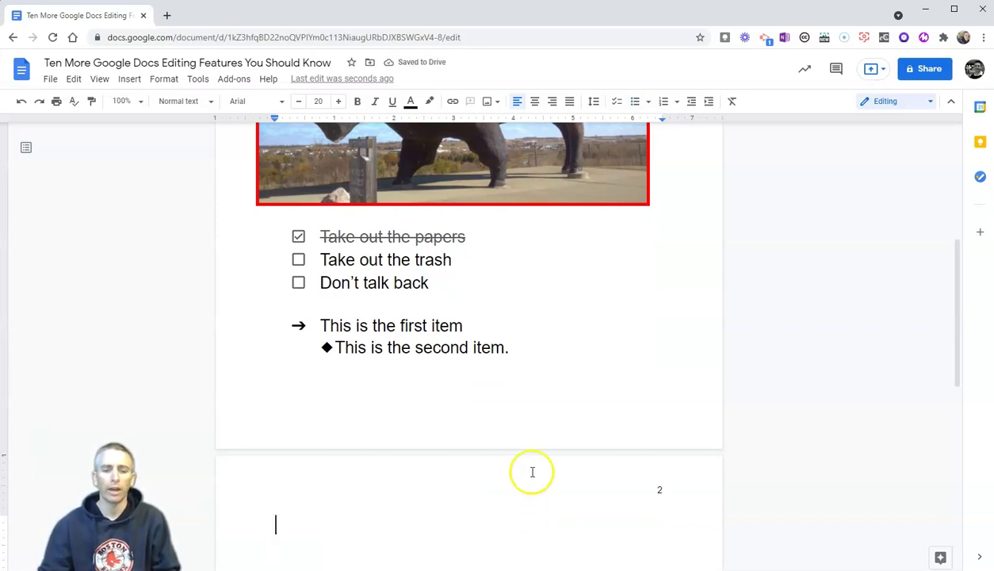
- Insert a new drawing of a smiling face made with the Scribble tool on page 2, and undo the insertion
scroll(530, 472, "down", 3)
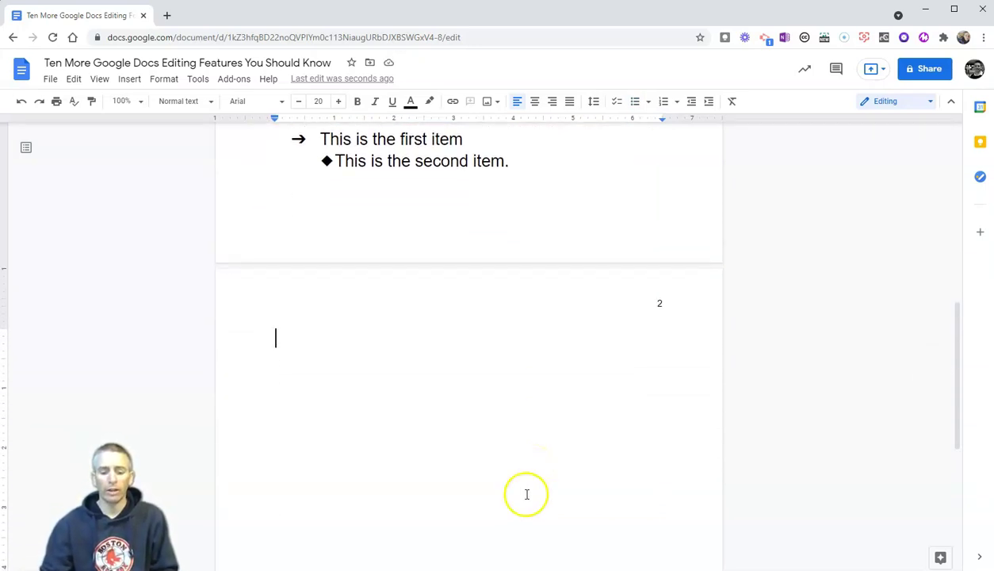
left_click(129, 79)
mouse_move(171, 151)
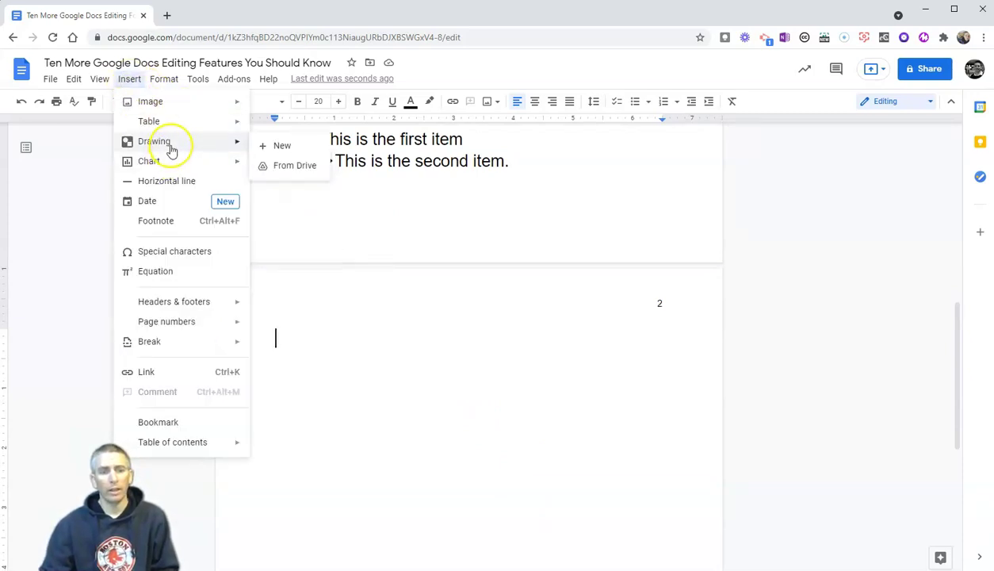
left_click(281, 147)
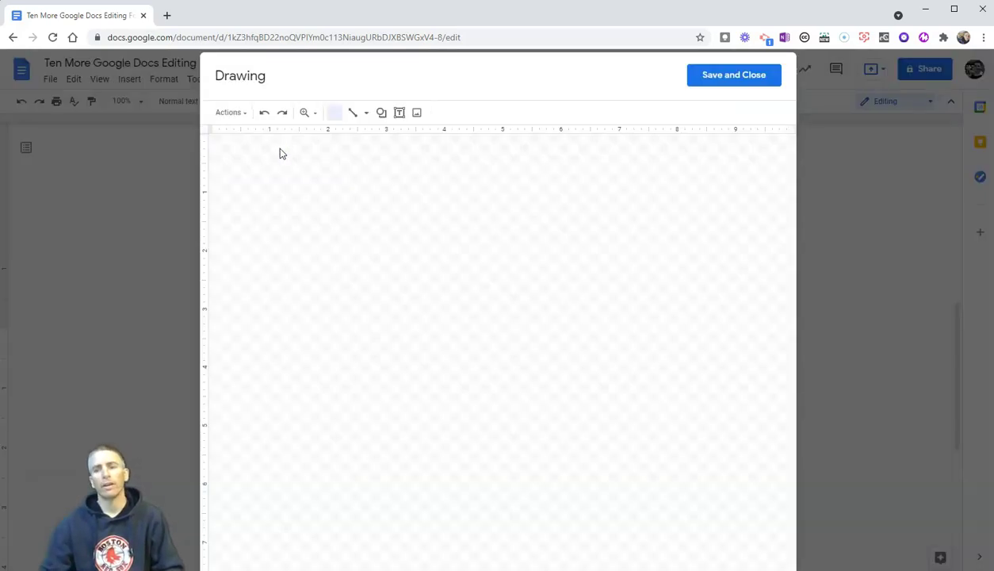
left_click(365, 115)
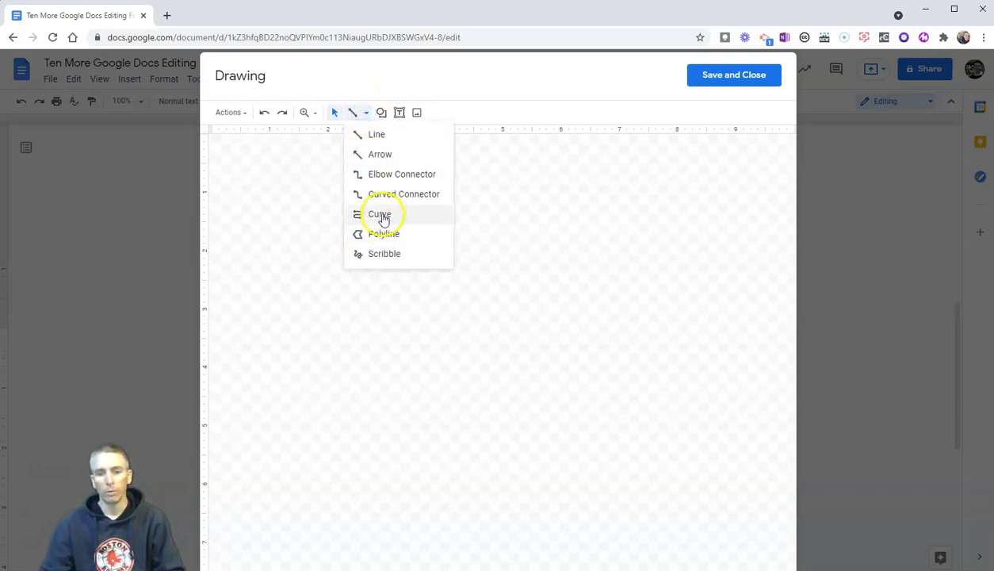
left_click(384, 252)
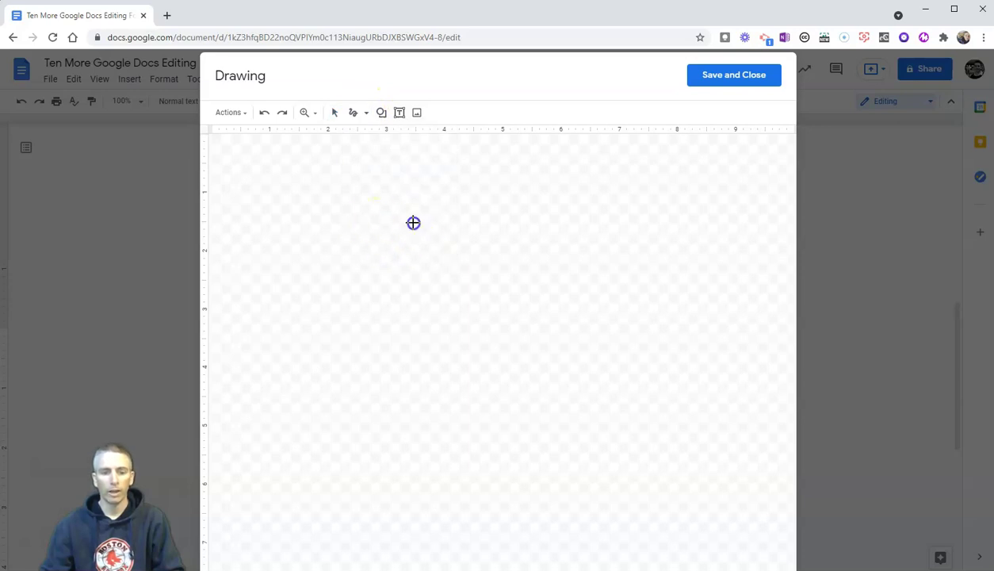
mouse_move(413, 223)
left_mouse_down()
mouse_move(472, 335)
mouse_move(455, 213)
mouse_move(411, 224)
mouse_move(407, 270)
mouse_move(459, 258)
mouse_move(434, 255)
mouse_move(424, 292)
mouse_move(406, 300)
mouse_move(447, 310)
mouse_move(406, 324)
mouse_move(381, 285)
left_mouse_up()
left_click(723, 79)
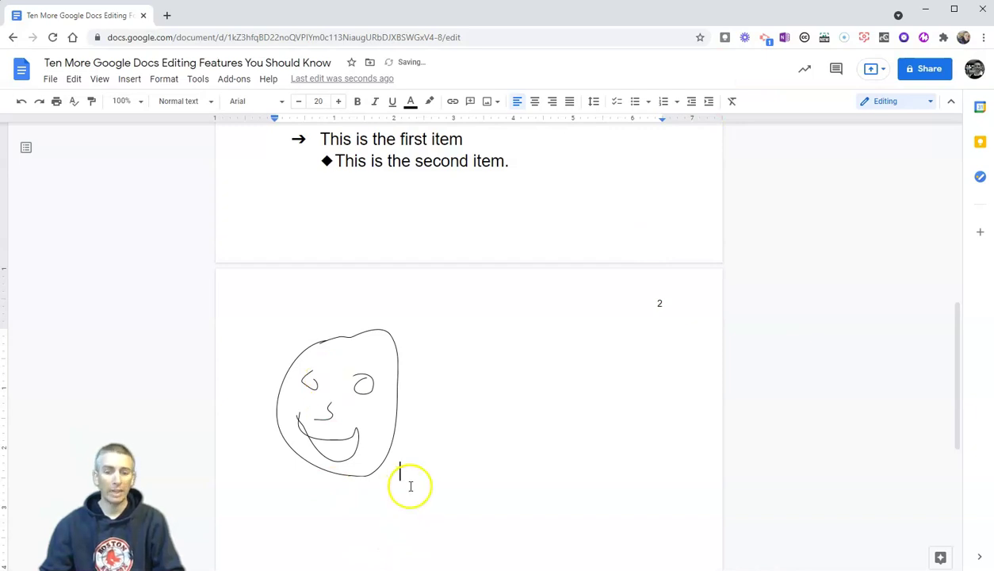
key("ctrl+z")
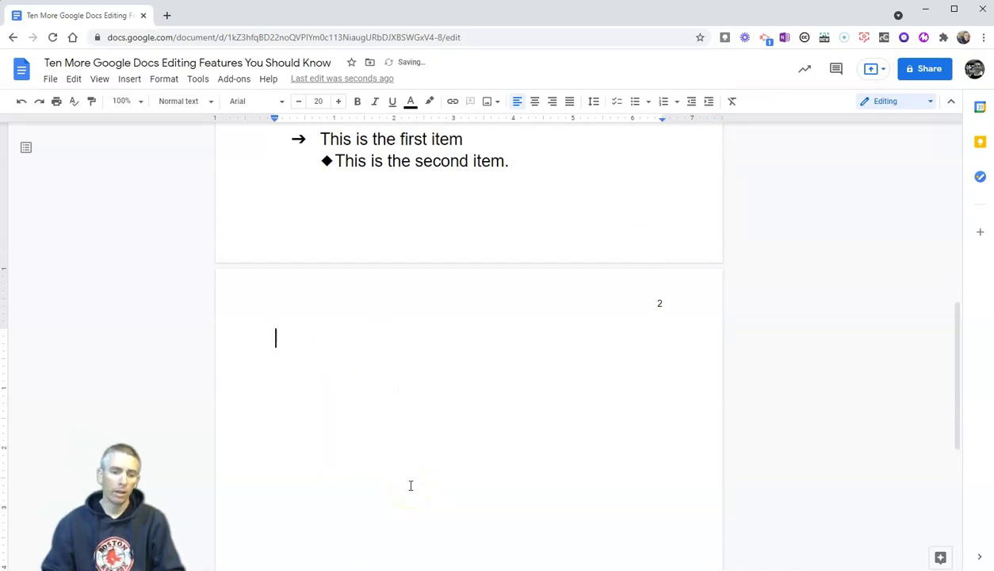
- Start a new drawing on page 2 and draw a rectangle about 4 inches wide and 1 inch high in the upper middle of the canvas
left_click(137, 80)
mouse_move(206, 147)
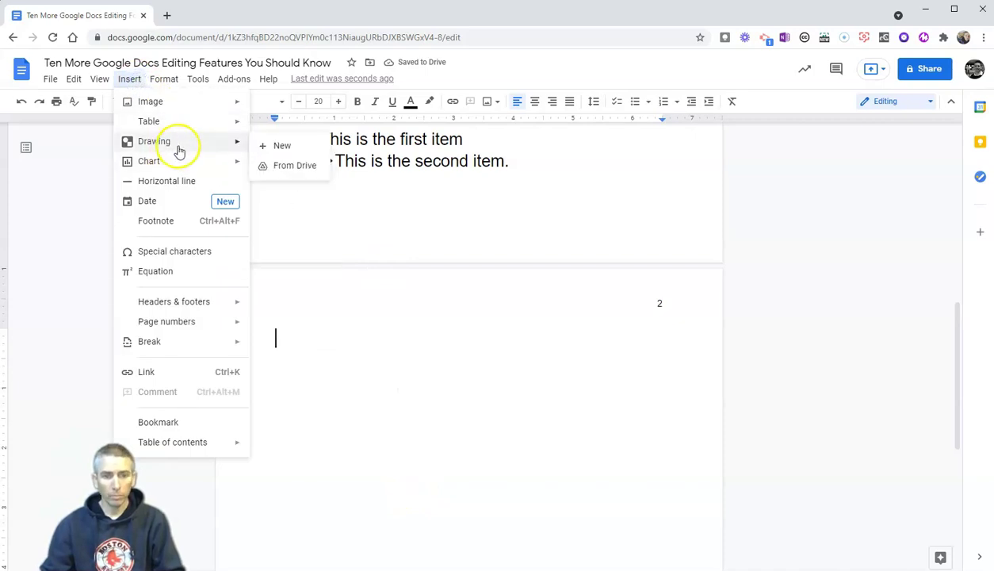
left_click(275, 149)
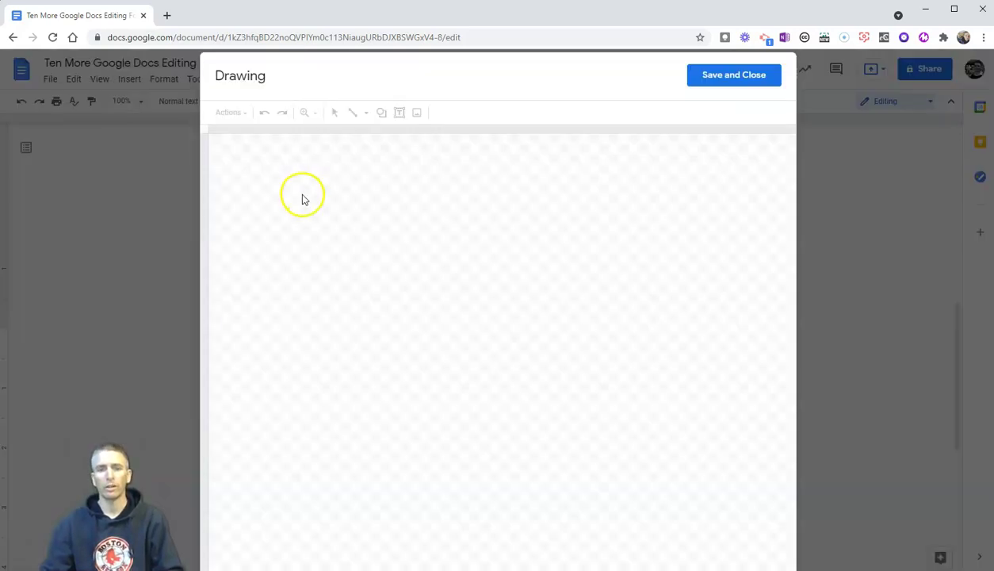
left_click(383, 113)
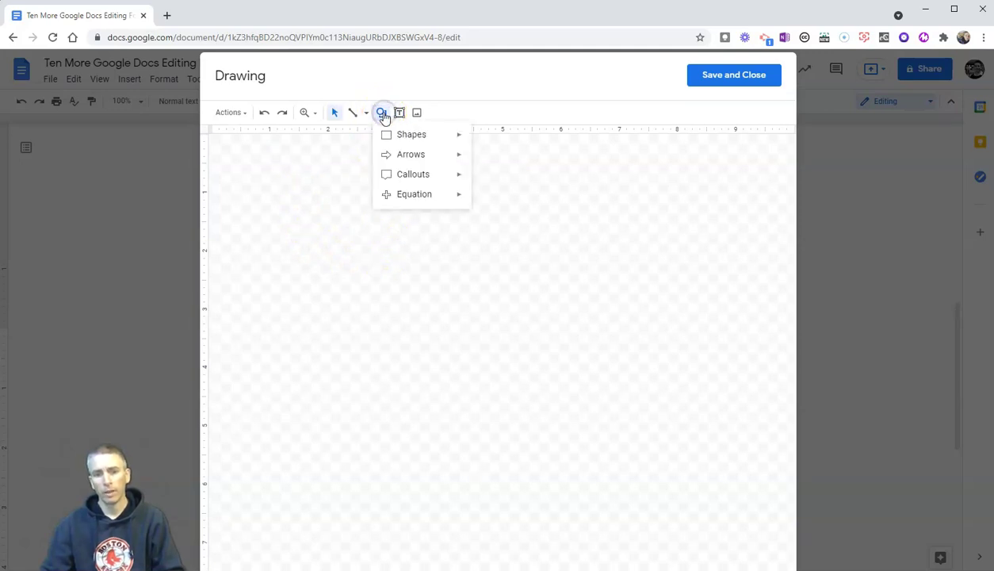
left_click(430, 134)
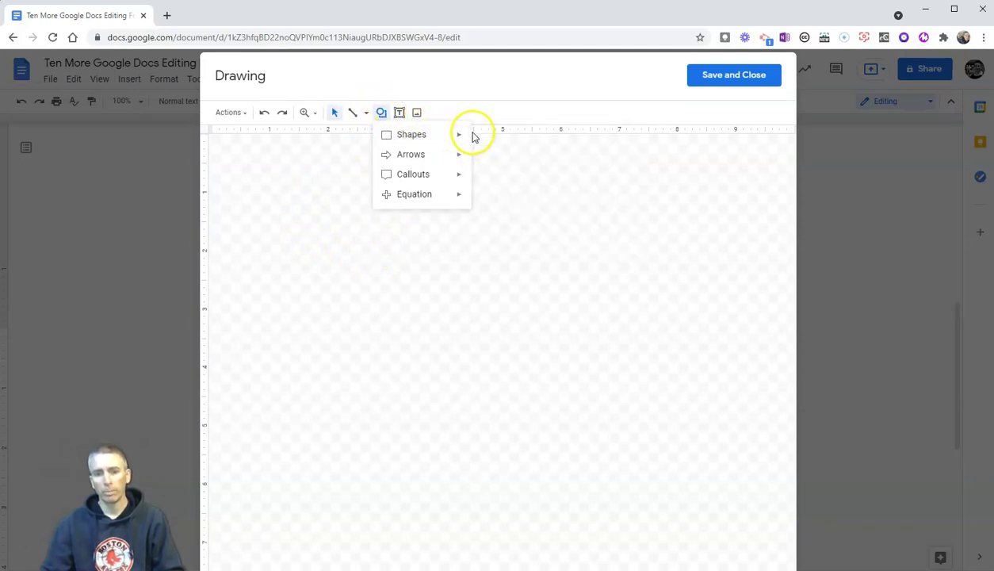
left_click(483, 143)
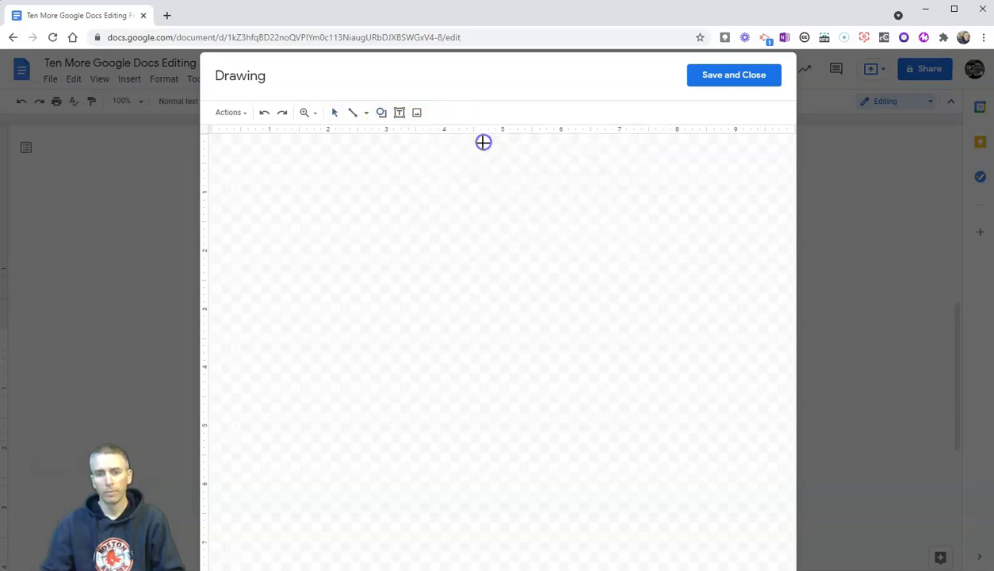
left_click_drag(386, 208, 619, 262)
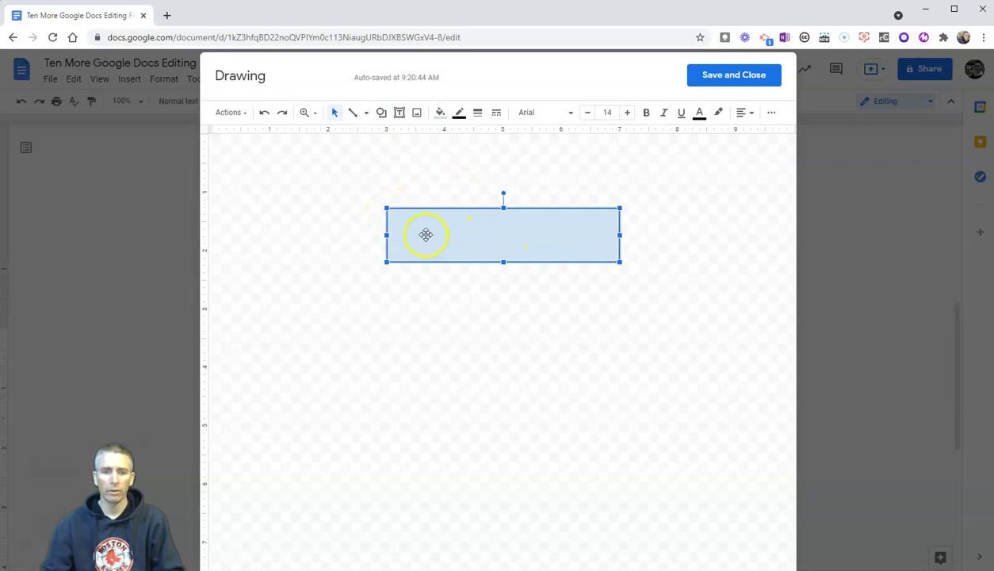
- Add a text box reading "Branches of Government" inside the rectangle
left_click(400, 116)
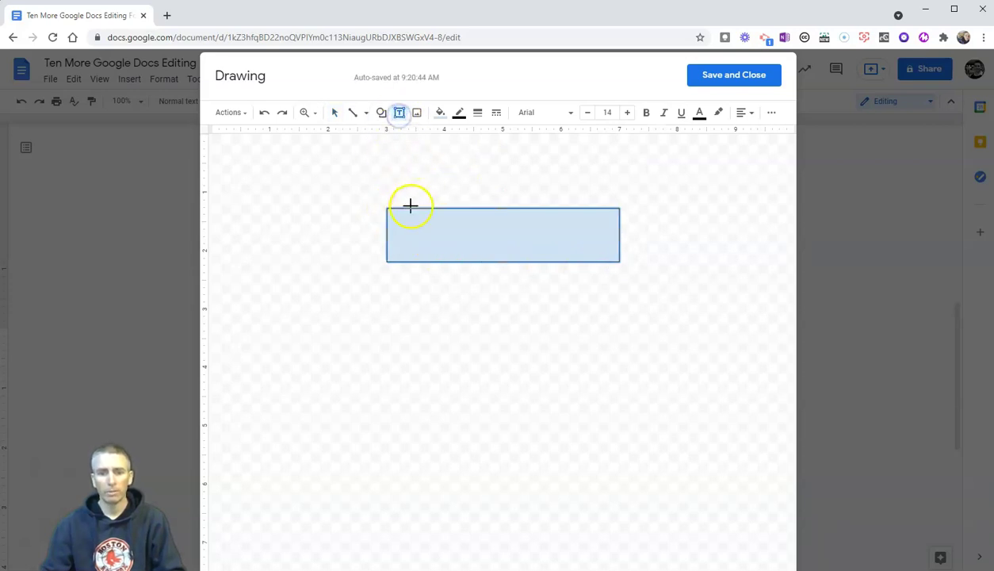
left_click_drag(475, 231, 599, 246)
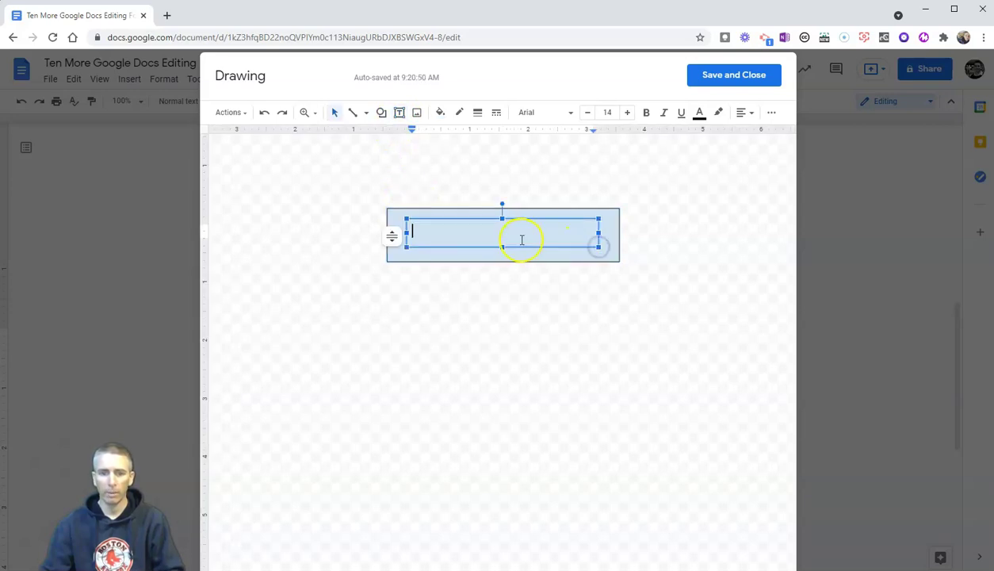
type("Branches of Government")
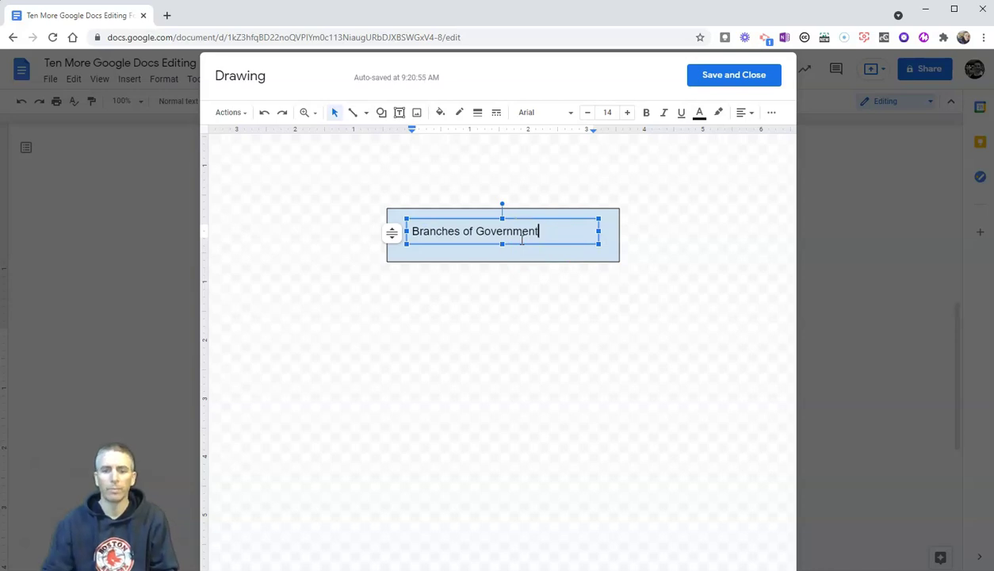
left_click(510, 350)
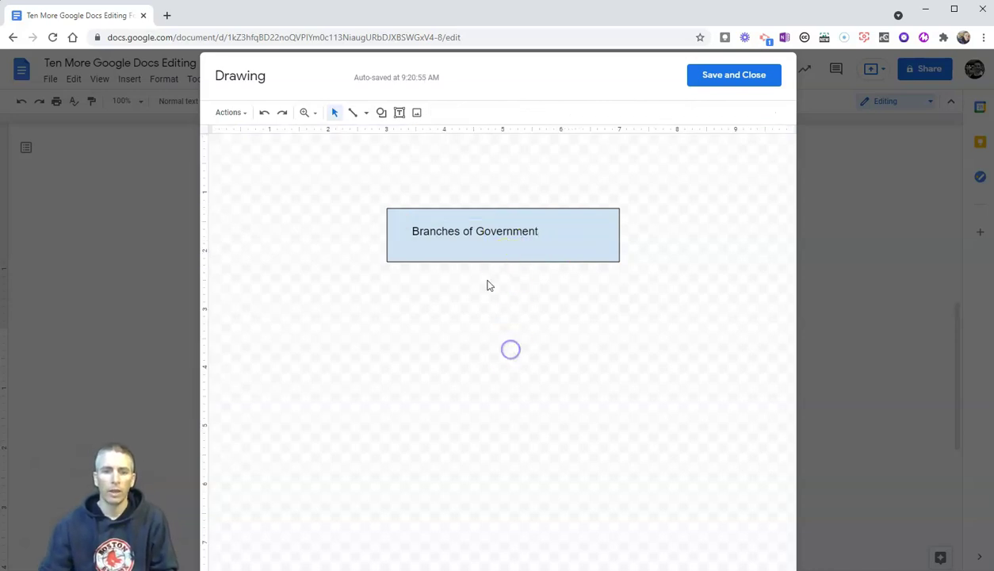
- Draw a smaller rectangle about 2.6 inches wide and 0.8 inch high below and to the left of the "Branches of Government" box
left_click(381, 113)
mouse_move(432, 136)
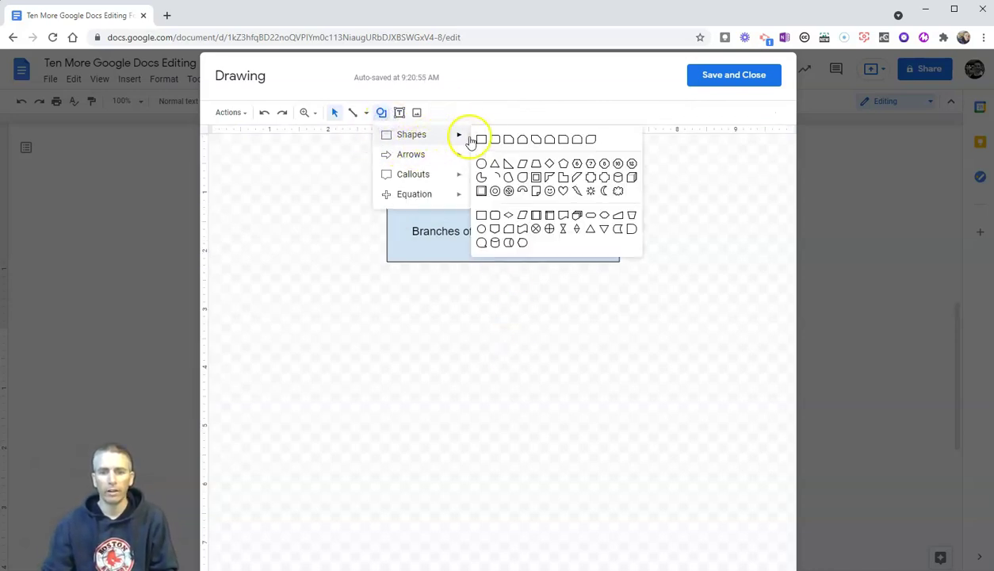
left_click(482, 141)
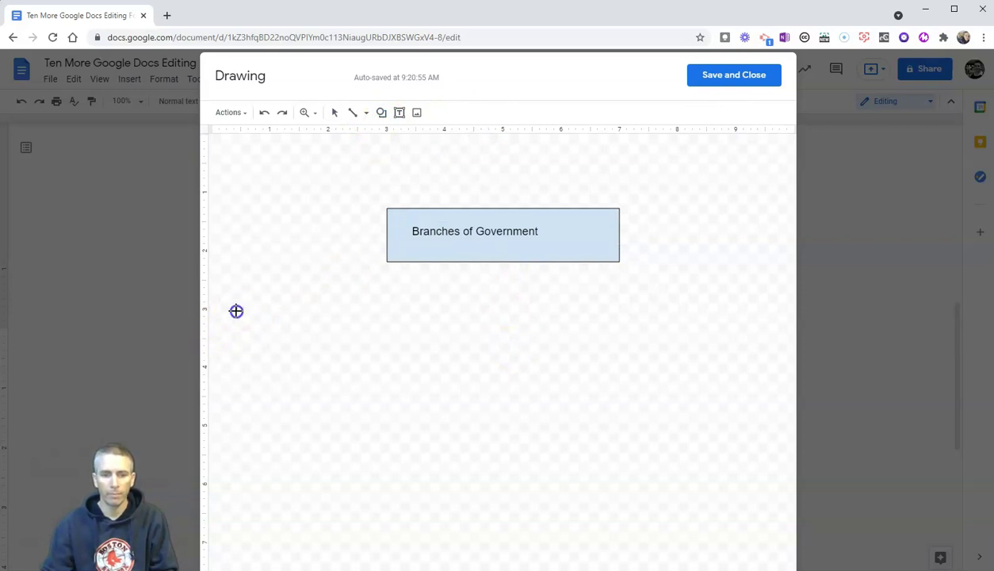
left_click_drag(236, 307, 387, 351)
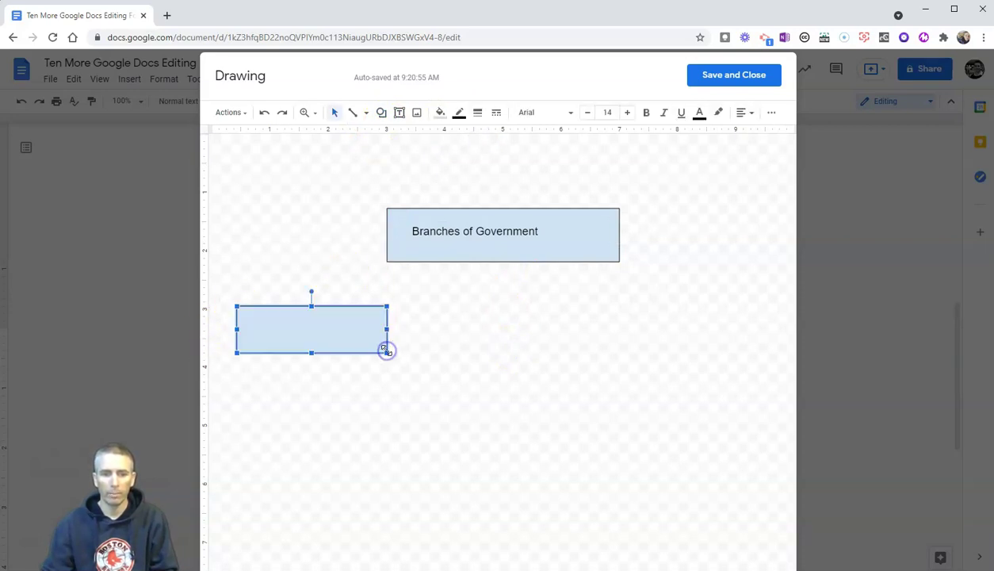
- Copy the smaller rectangle and paste two duplicates of it into the drawing
right_click(334, 331)
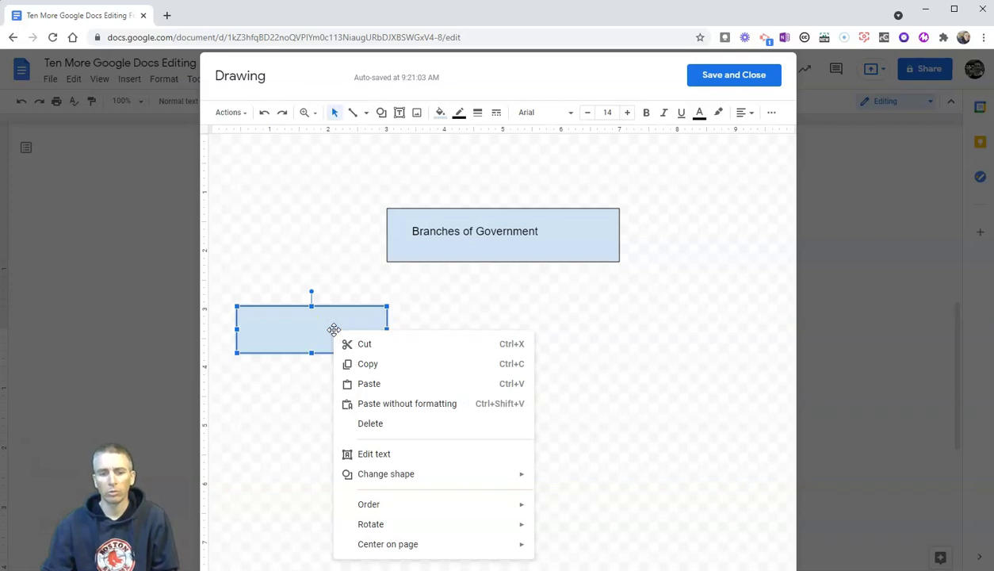
left_click(378, 366)
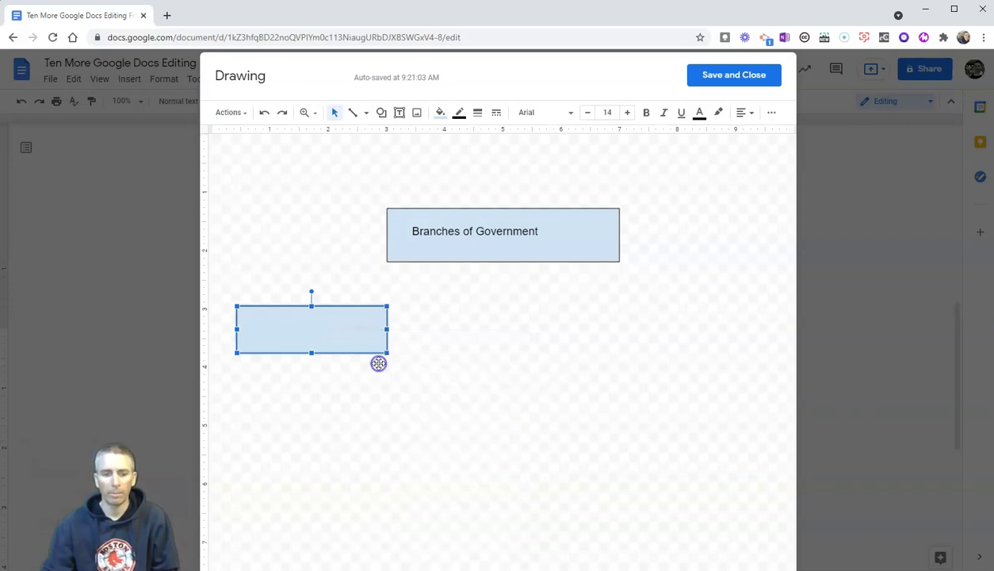
right_click(453, 321)
left_click(491, 372)
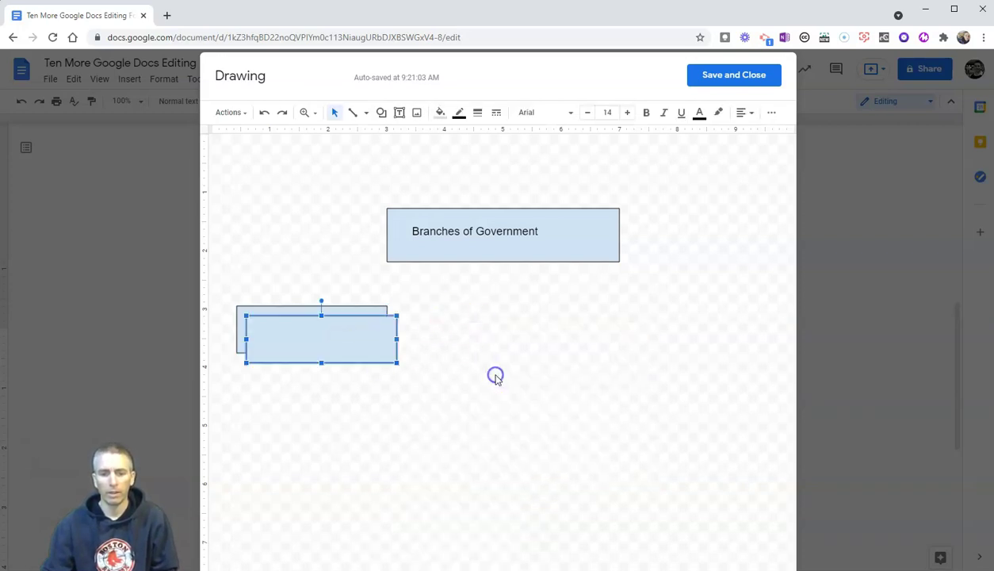
right_click(429, 349)
left_click(464, 401)
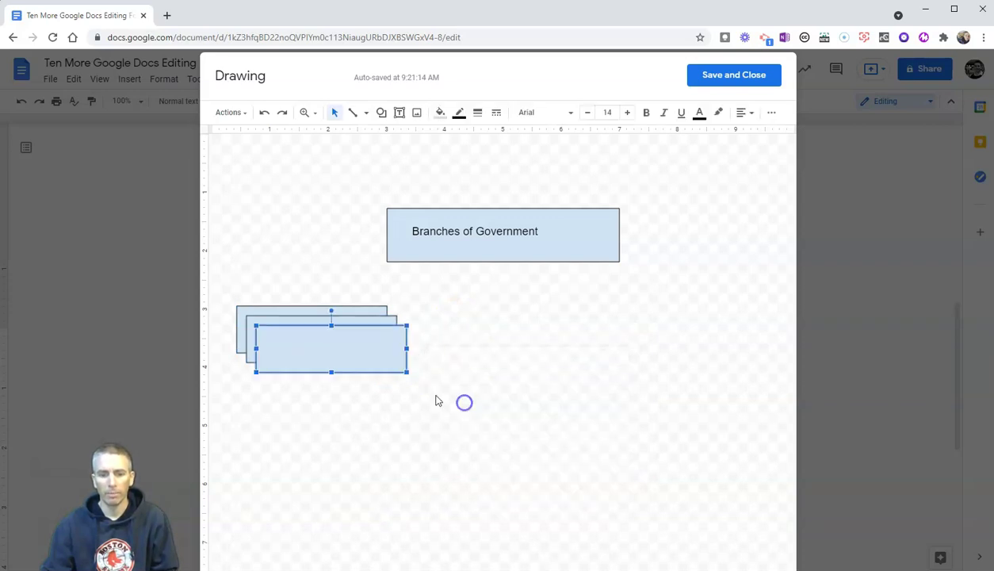
- Arrange the three small rectangles in a row beneath the title box and save the drawing into the document
left_click_drag(314, 352, 682, 340)
left_click_drag(368, 344, 541, 339)
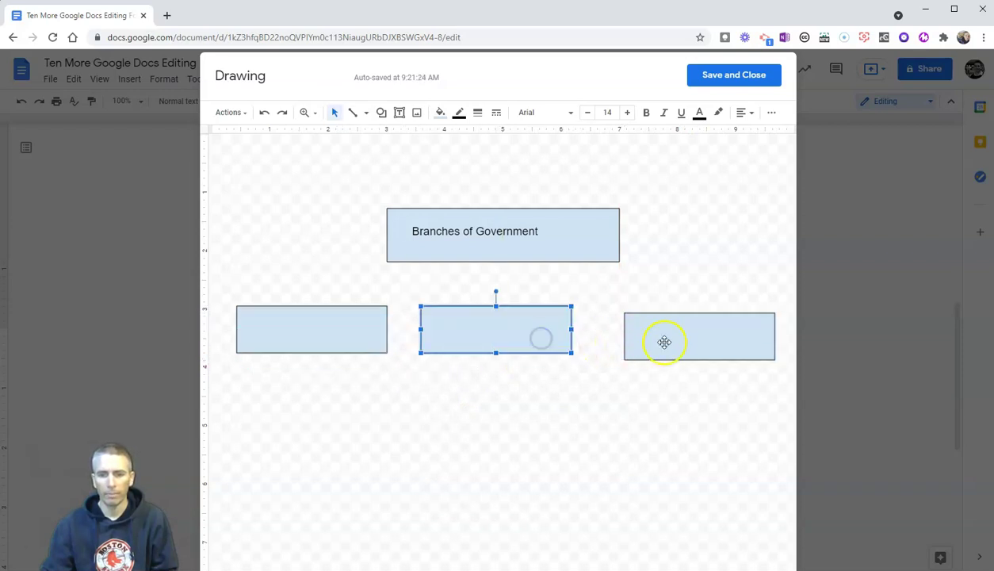
left_click_drag(665, 342, 657, 331)
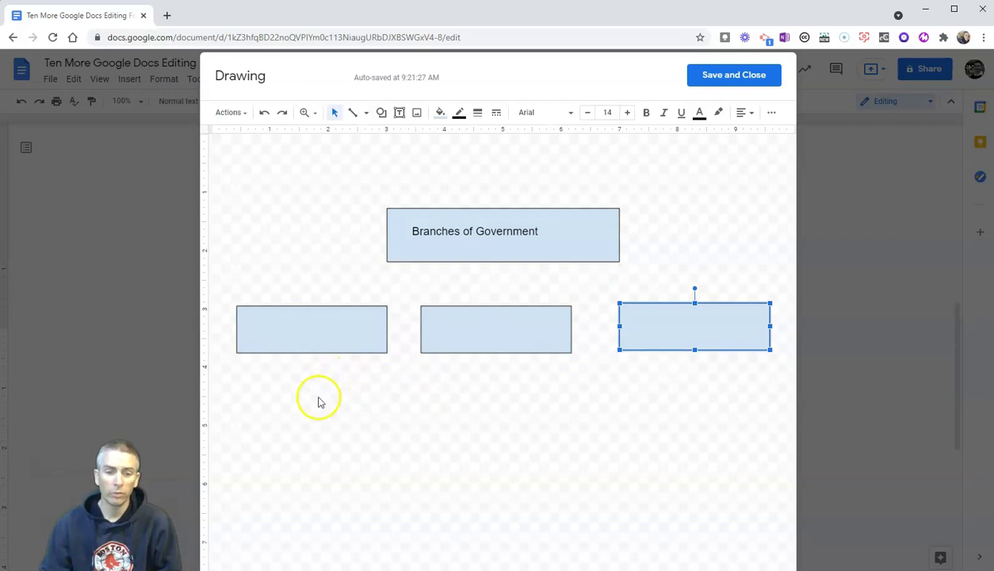
left_click(702, 408)
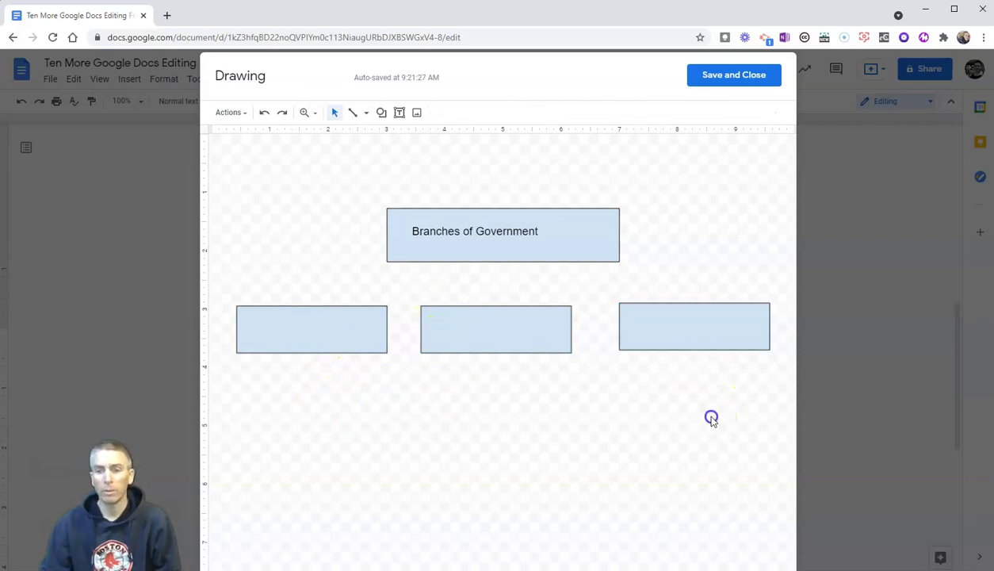
left_click(734, 76)
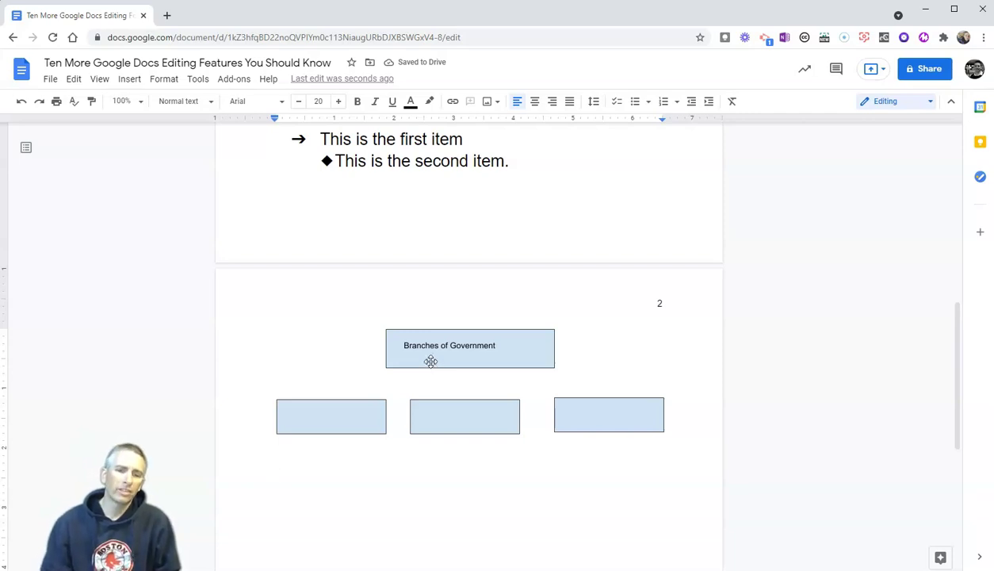
- Insert a bar chart on the blank line below the Branches of Government drawing
left_click(351, 238)
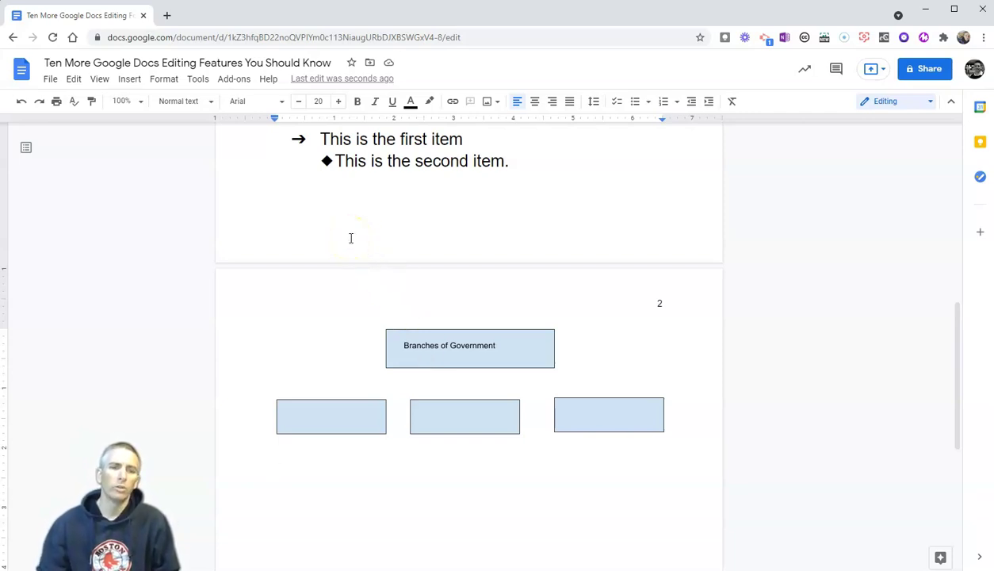
left_click(129, 79)
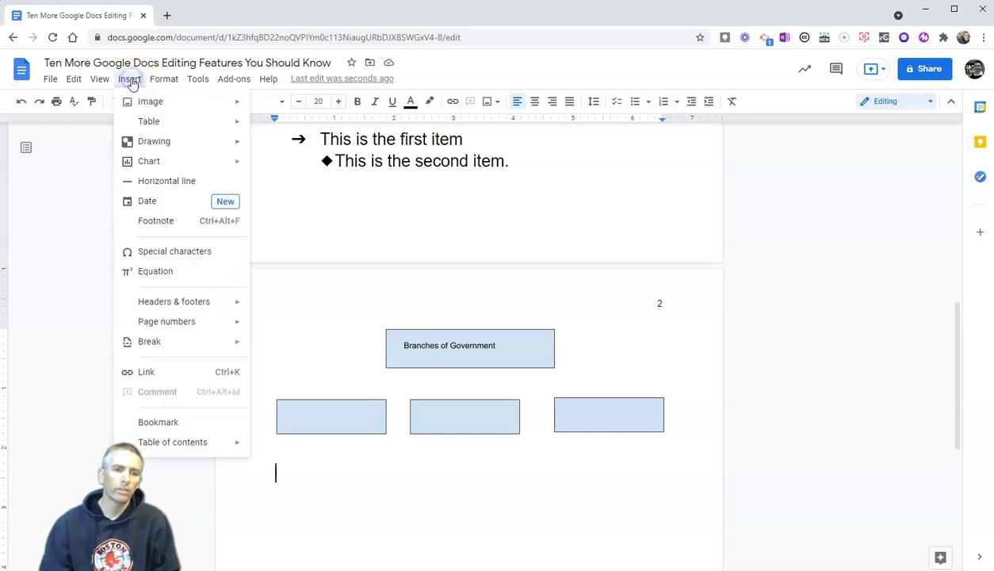
left_click(158, 162)
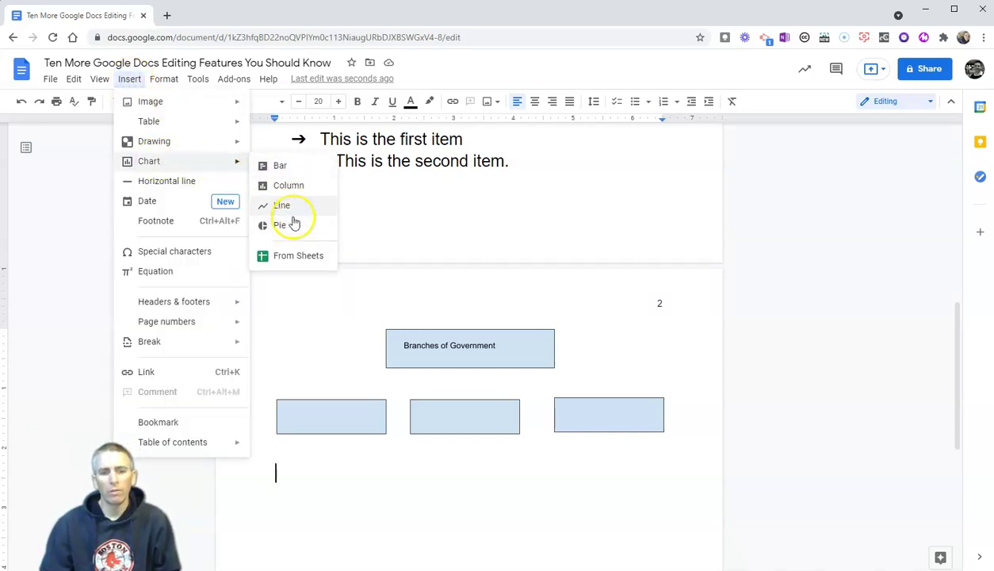
left_click(287, 168)
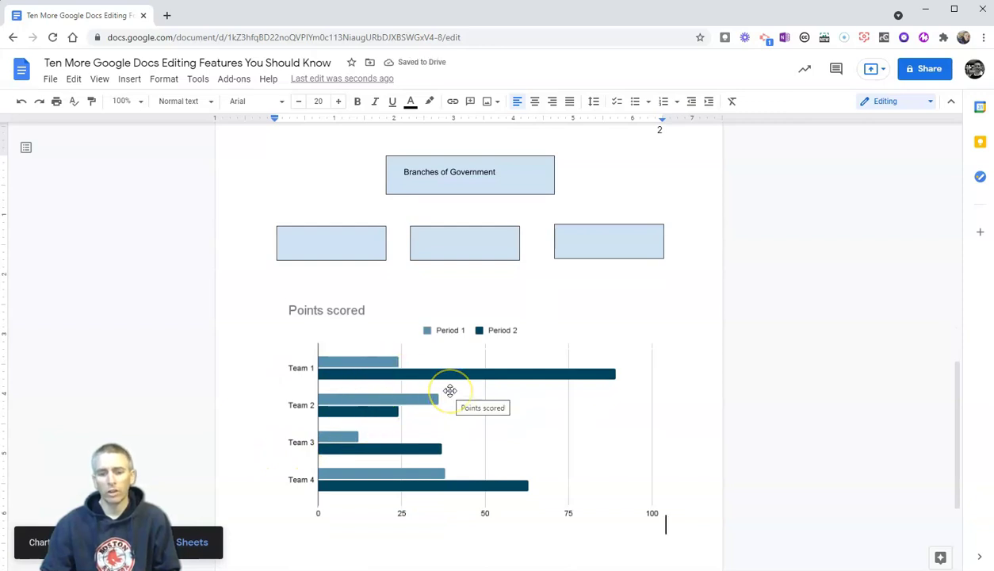
- Select the Points scored chart and open its linked source spreadsheet in Google Sheets
left_click(429, 434)
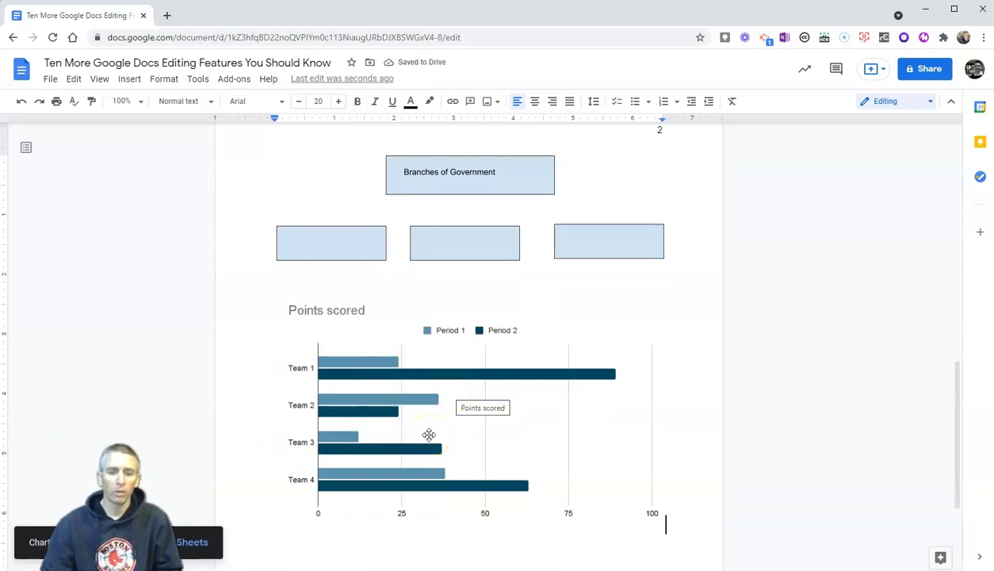
left_click(428, 434)
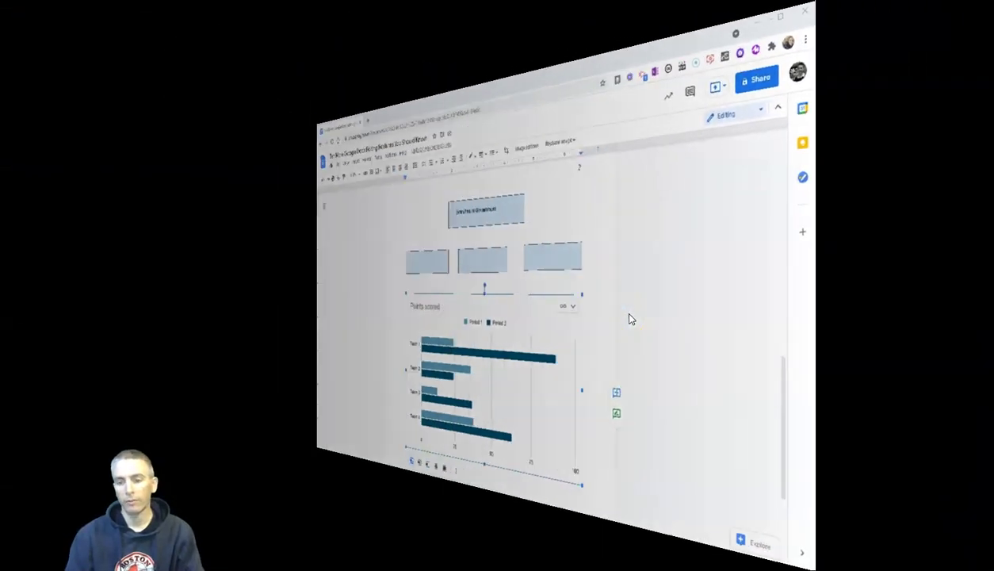
left_click(639, 317)
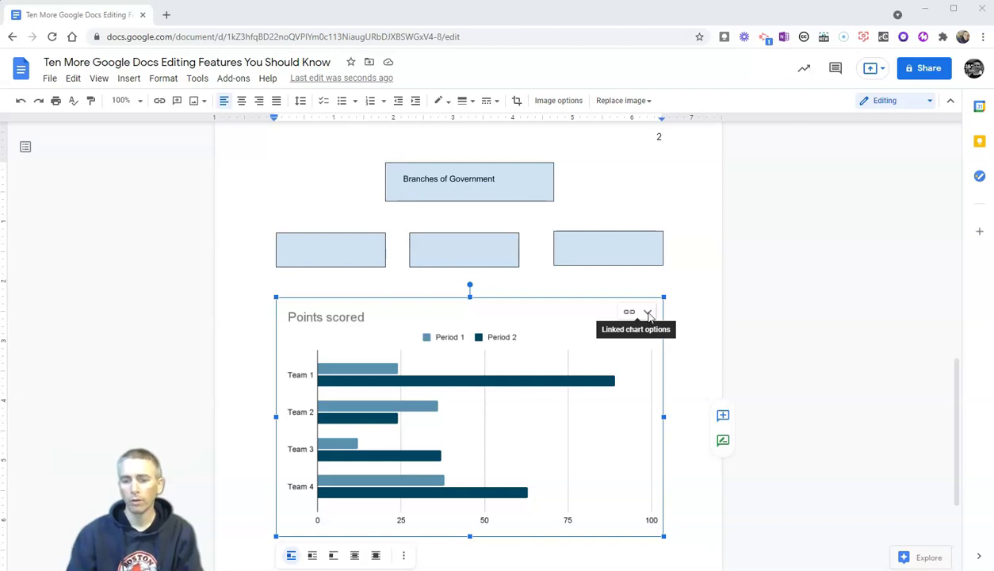
left_click(648, 313)
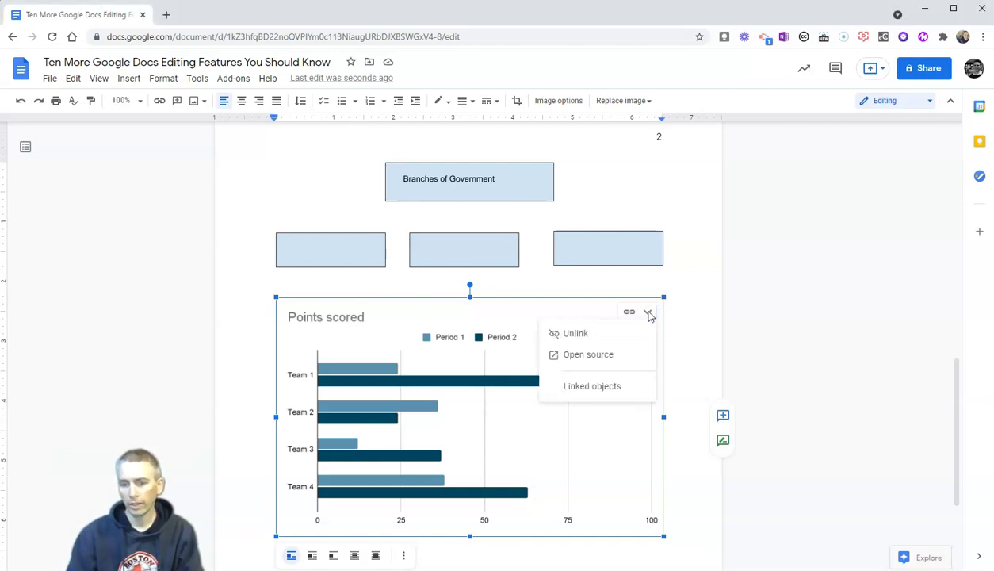
left_click(588, 358)
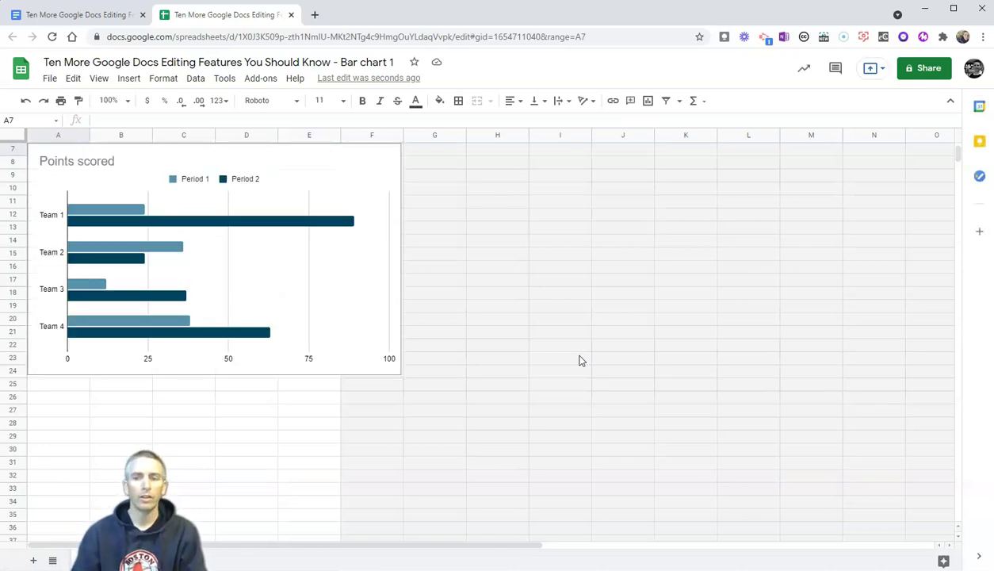
- Rename the four team labels in cells A2 to A5 as Team A, Team B, Team C and Team D
scroll(579, 361, "up", 2)
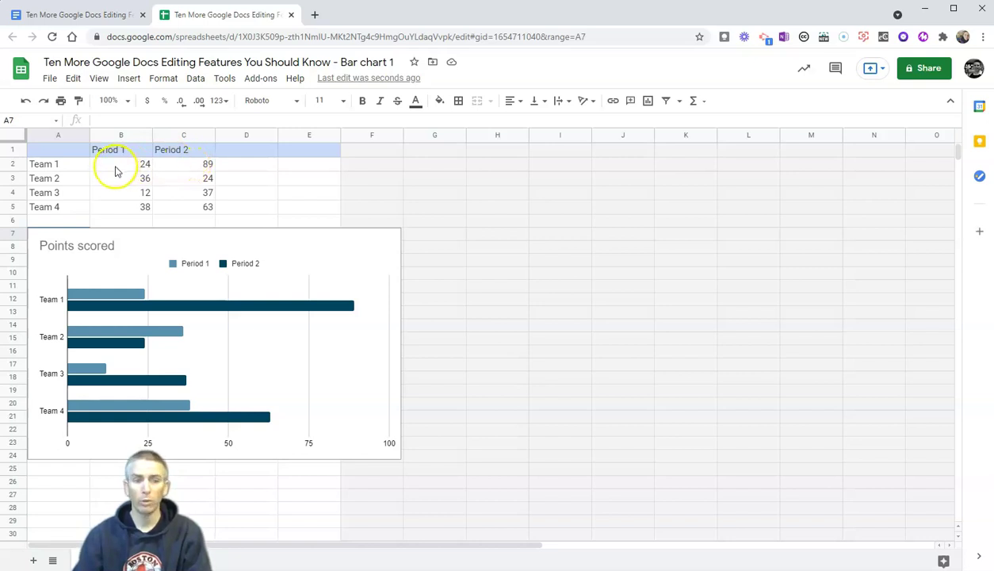
left_click(62, 166)
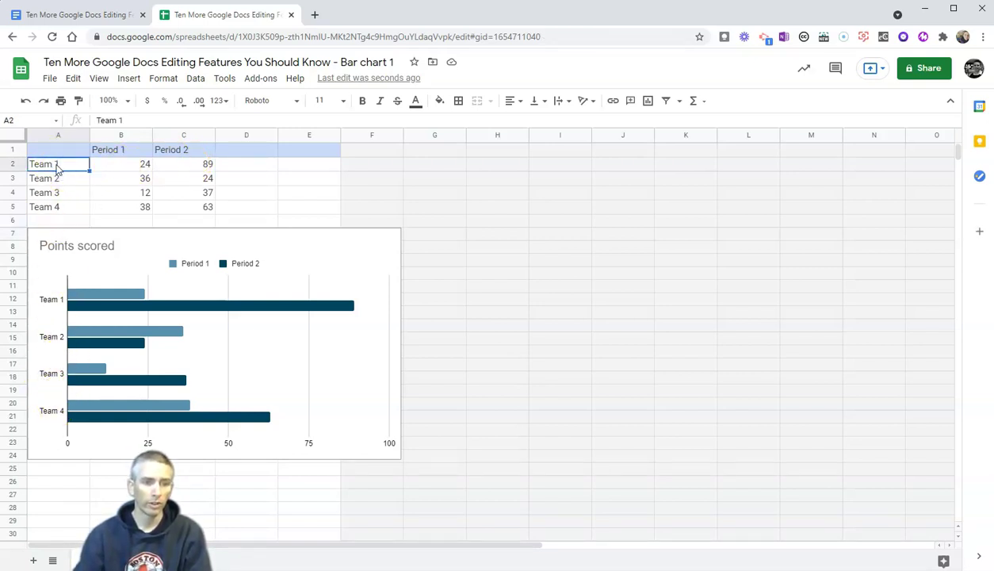
double_click(58, 164)
key("BackSpace")
type("A")
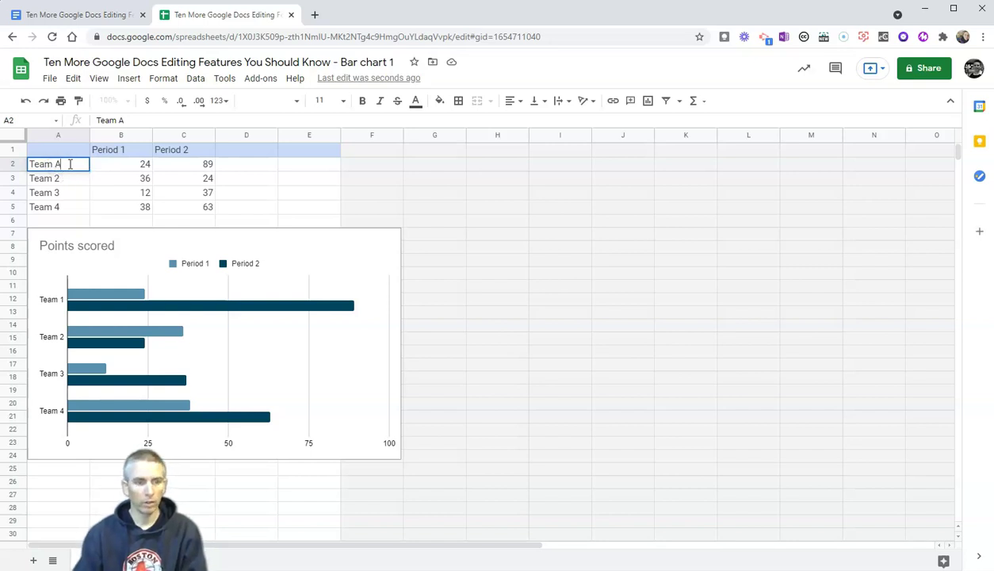
left_click(67, 178)
double_click(68, 178)
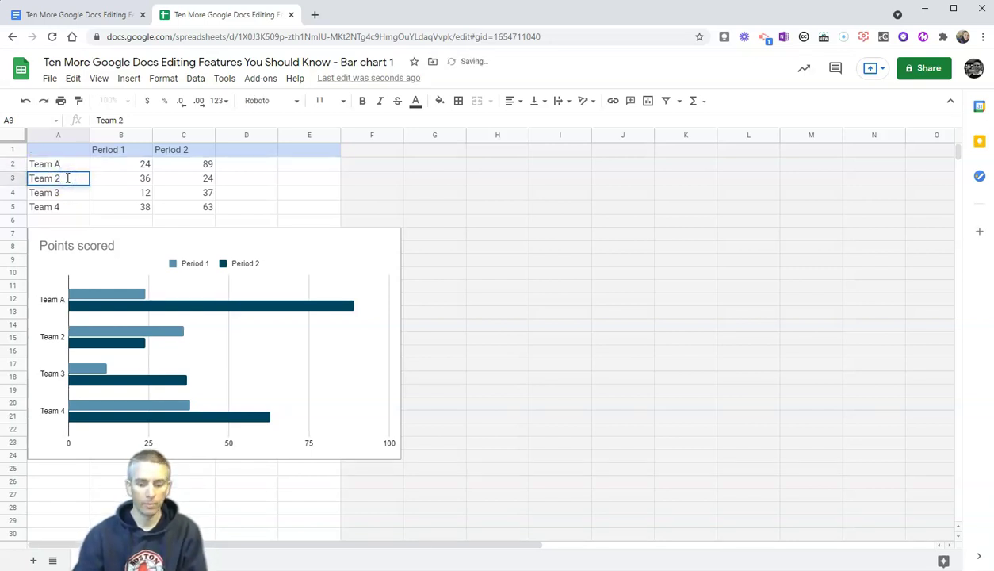
key("BackSpace")
type("B")
left_click(67, 192)
double_click(70, 192)
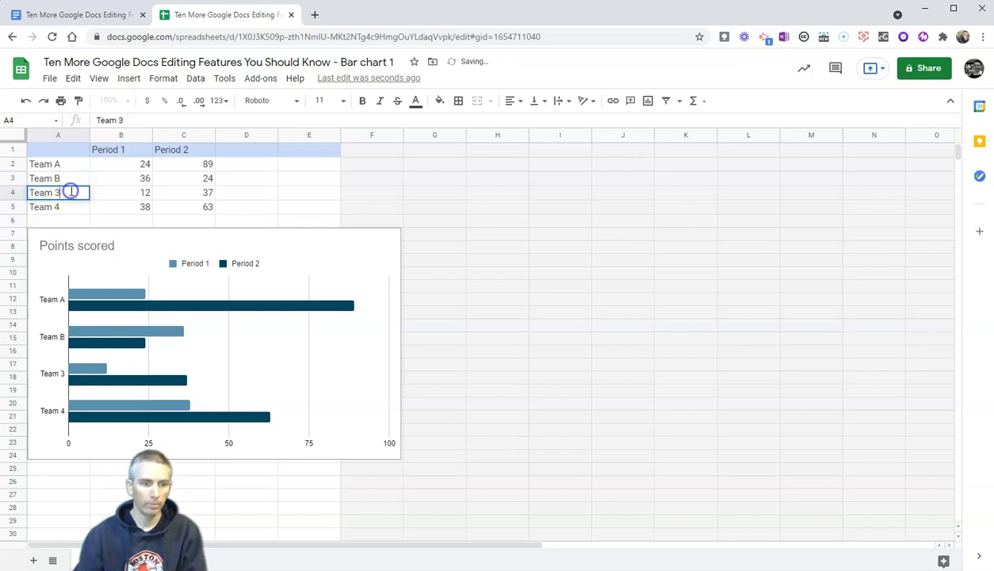
key("BackSpace")
type("C")
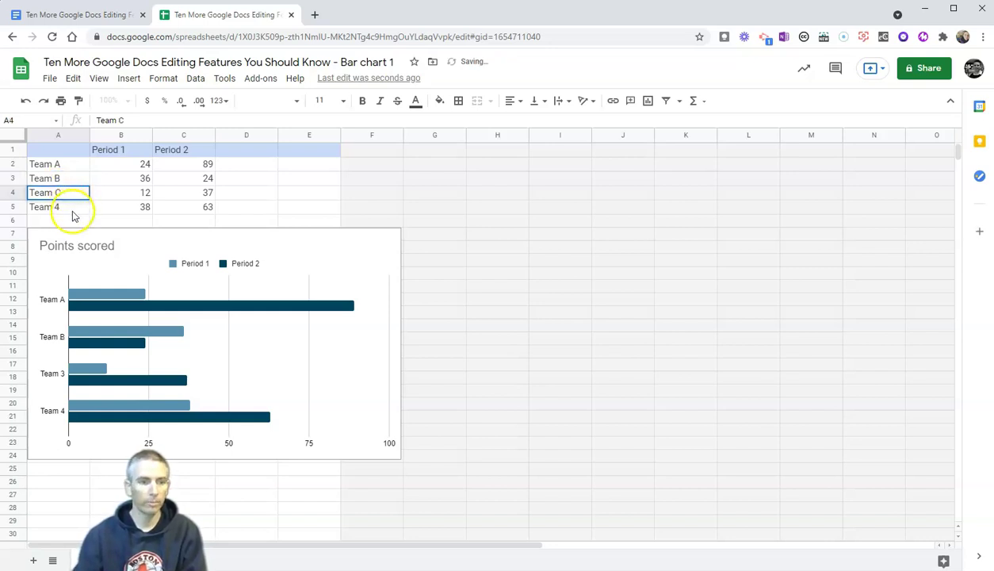
left_click(68, 207)
double_click(69, 207)
key("BackSpace")
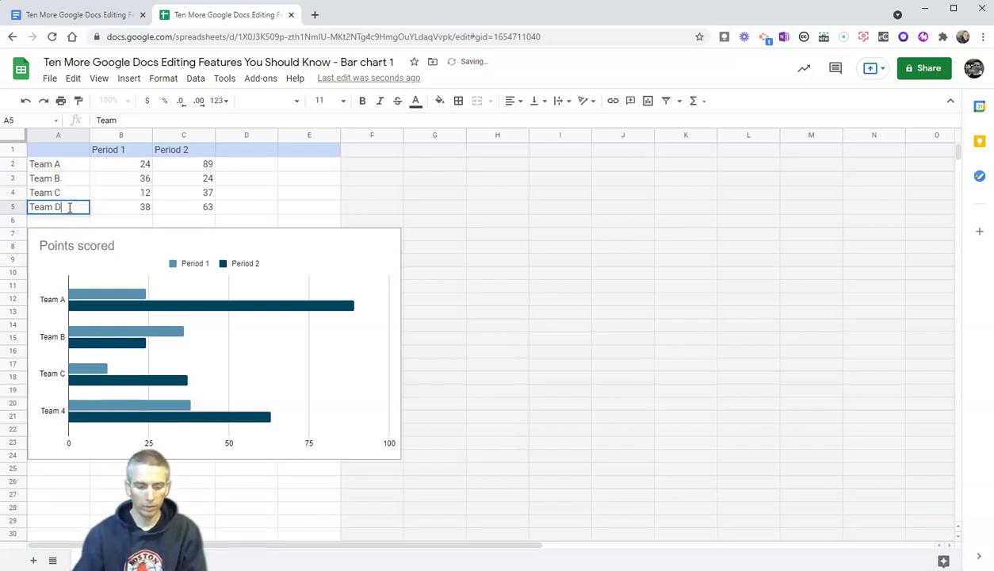
type("D")
- Set the Period 1 scores to 56 for Team A and 75 for Team C
left_click(146, 164)
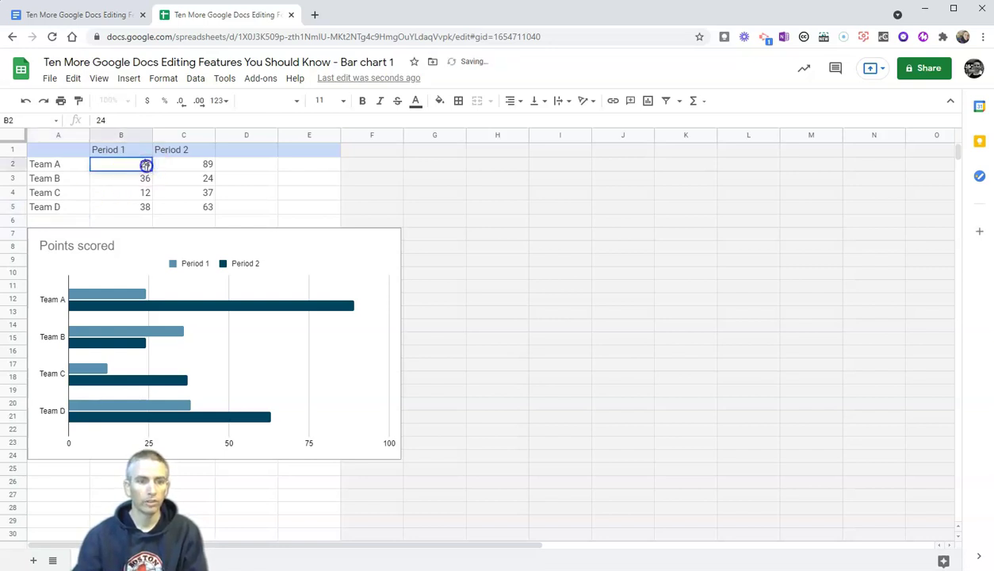
type("56")
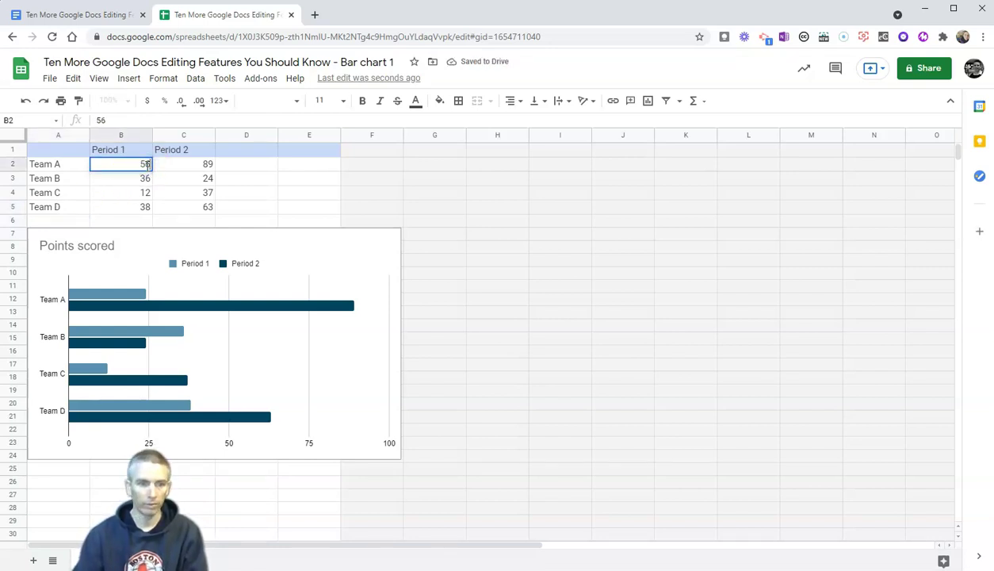
left_click(147, 193)
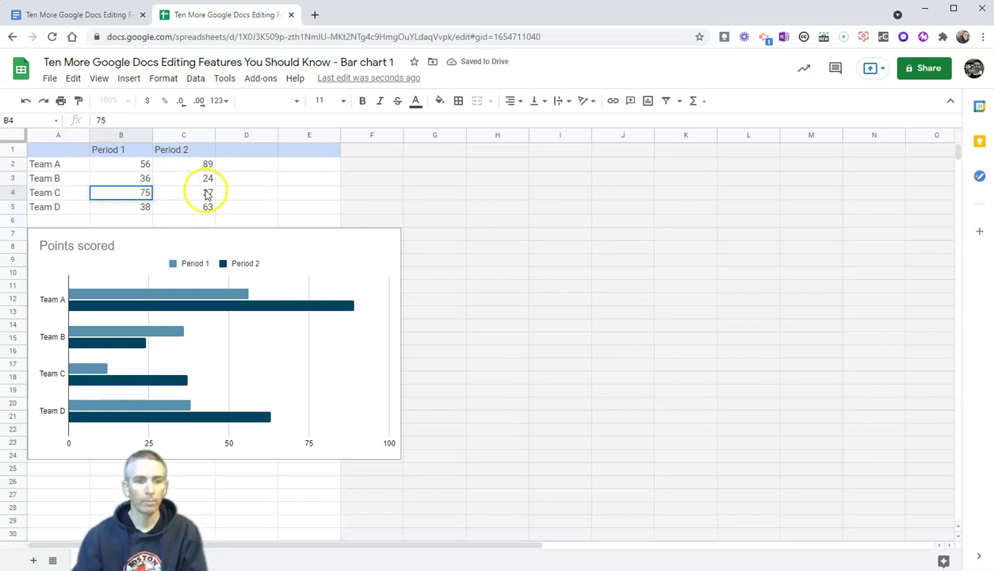
left_click(196, 194)
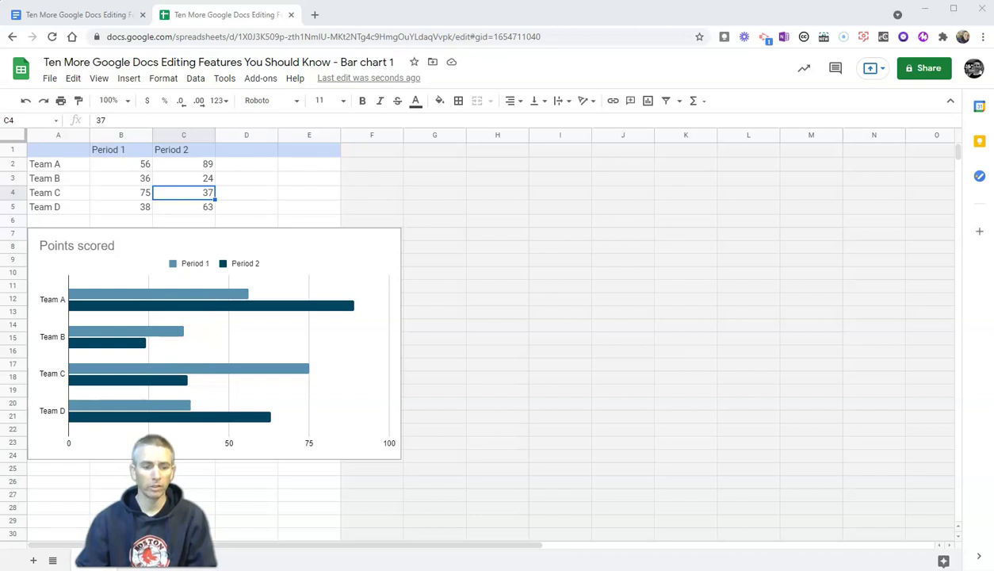
- Edit the Points scored chart's style to give it an orange background, and close the chart editor
left_click(223, 368)
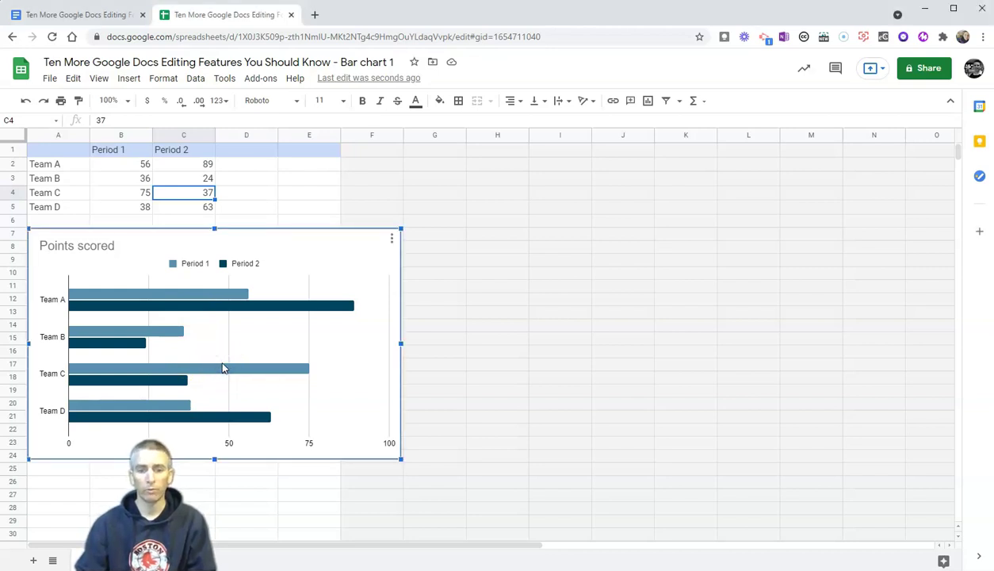
left_click(391, 239)
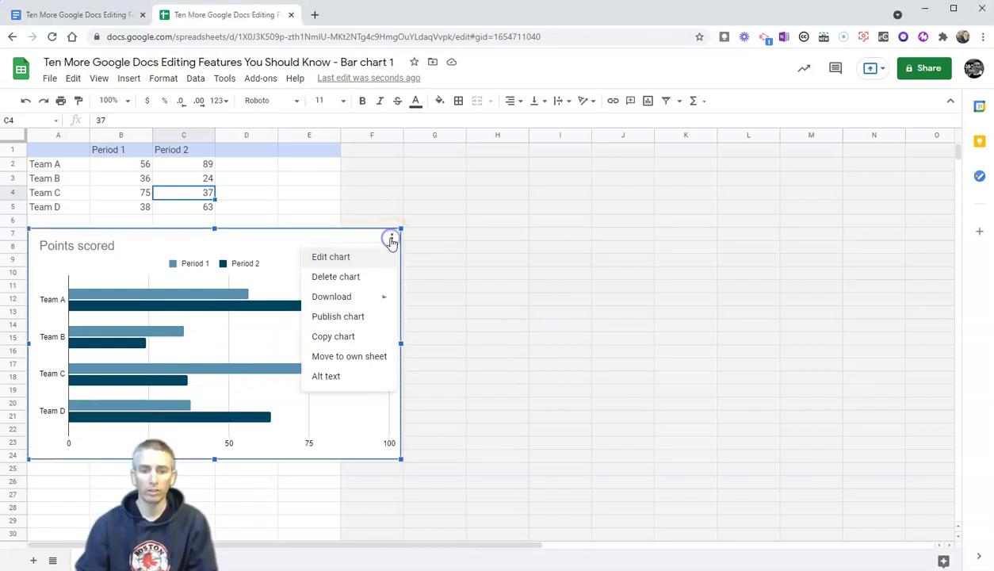
left_click(345, 262)
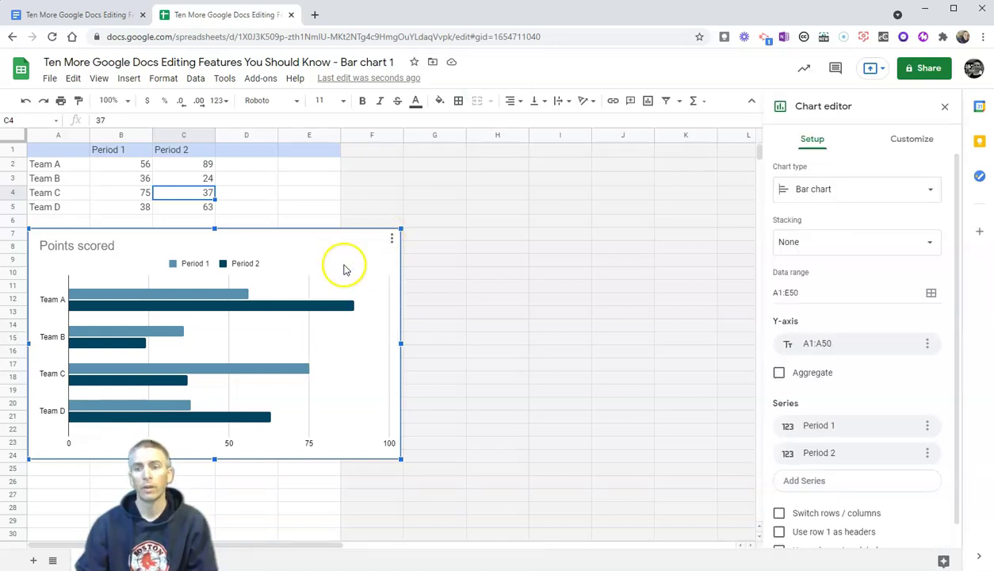
left_click(905, 141)
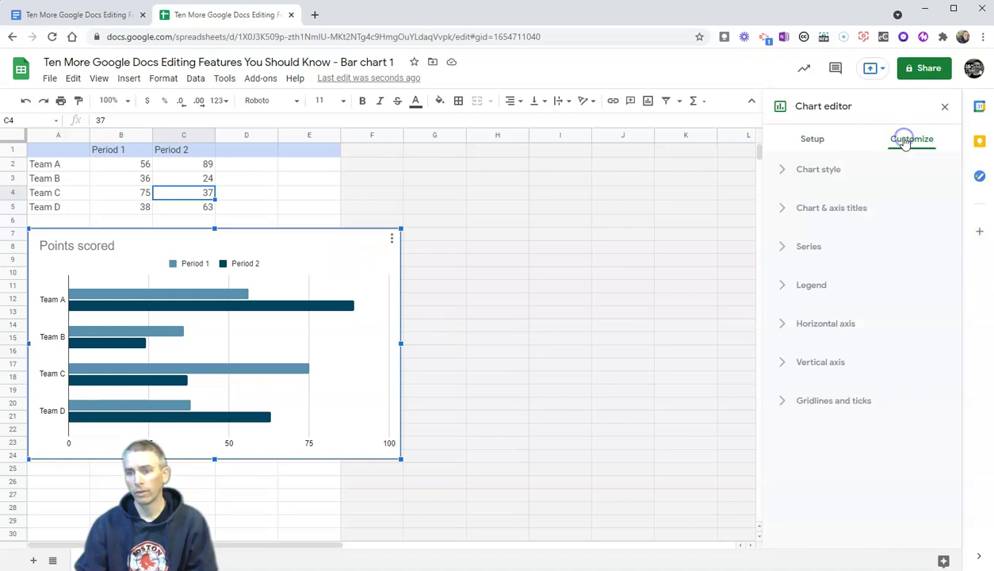
left_click(816, 142)
left_click(910, 139)
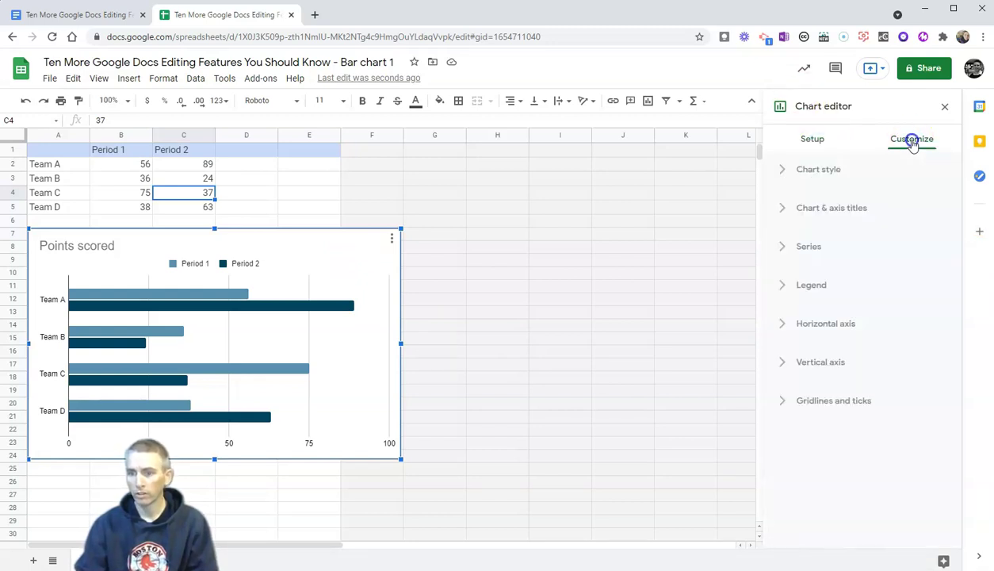
left_click(783, 171)
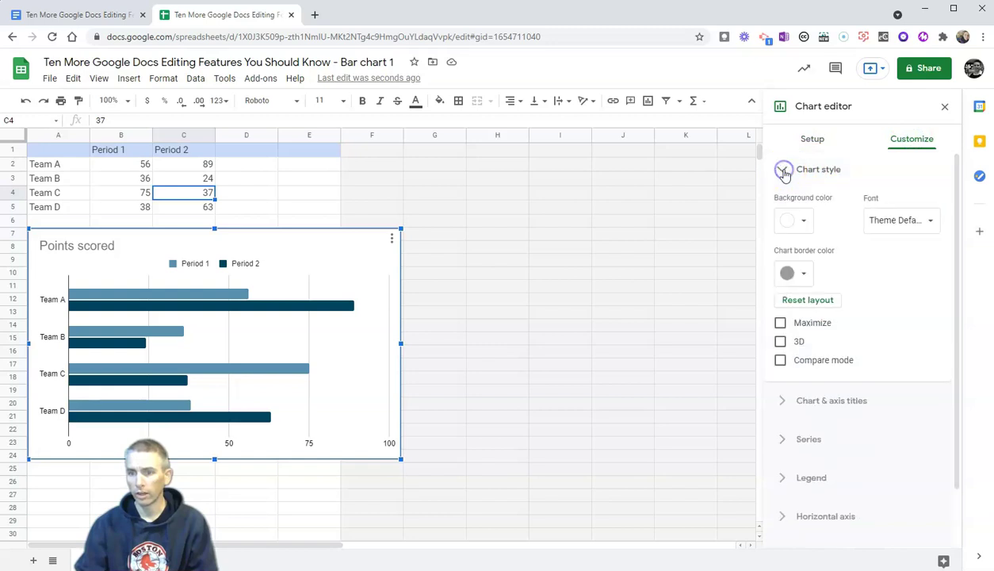
left_click(802, 222)
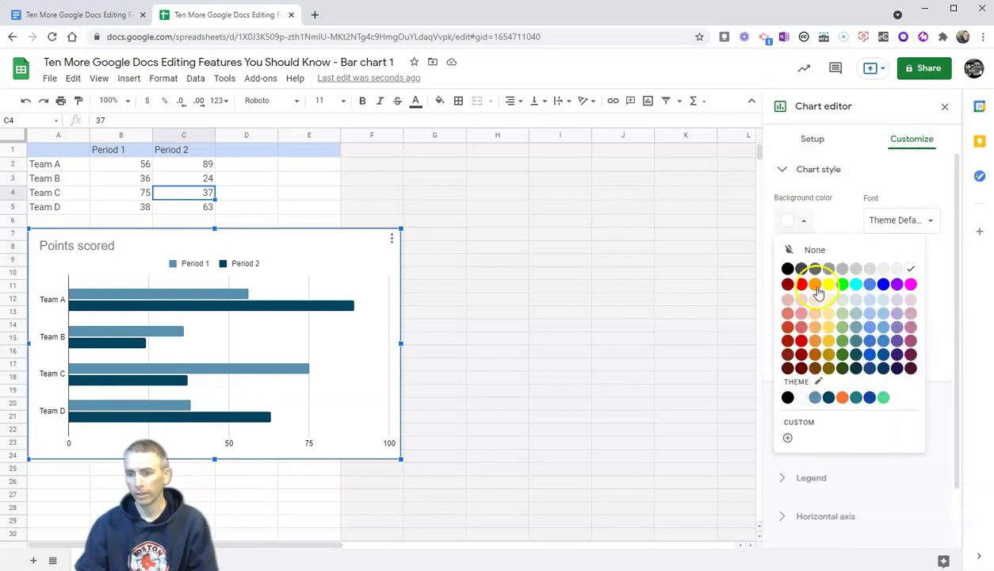
left_click(816, 287)
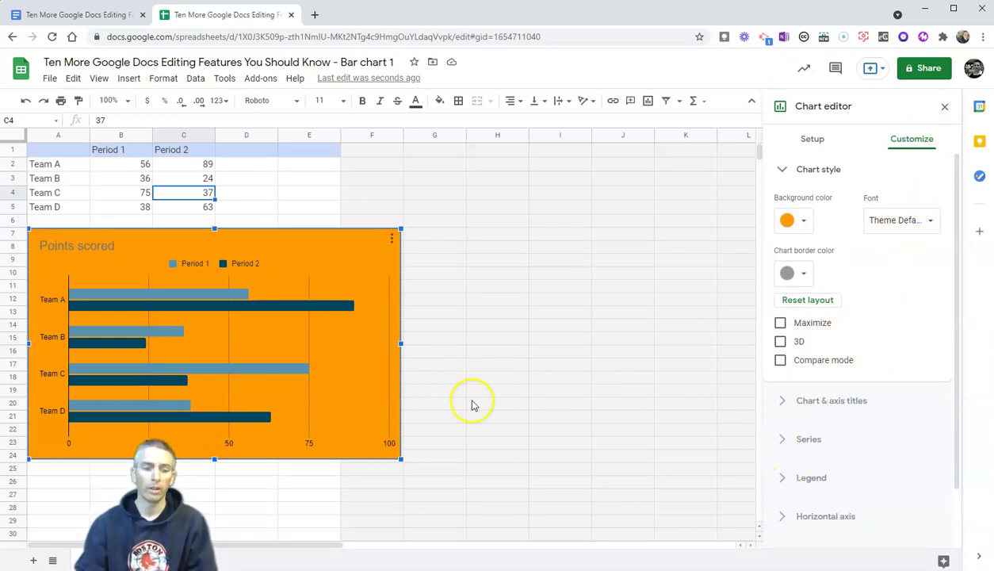
left_click(943, 107)
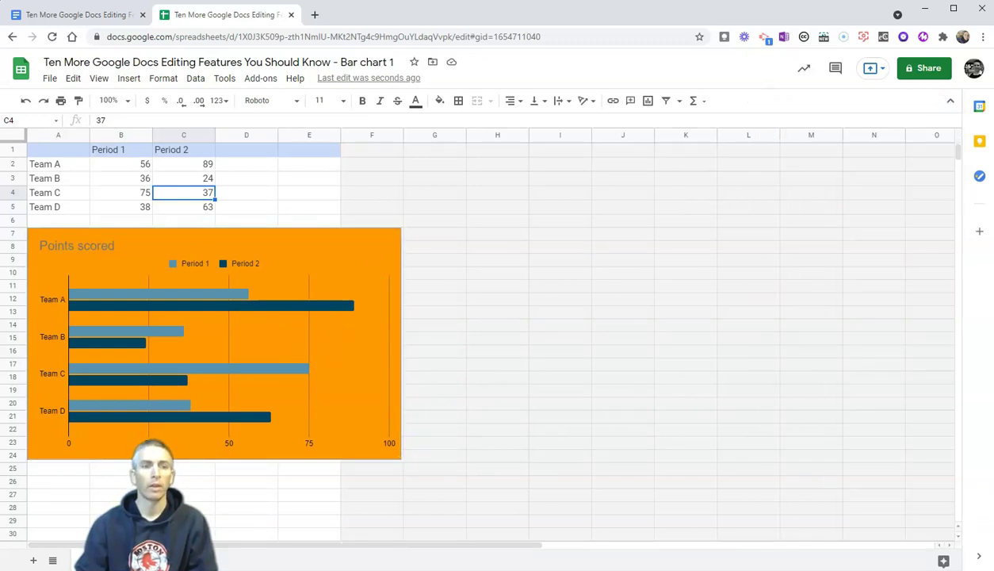
- Return to the Google Docs document and update the linked chart with the spreadsheet changes
left_click(79, 15)
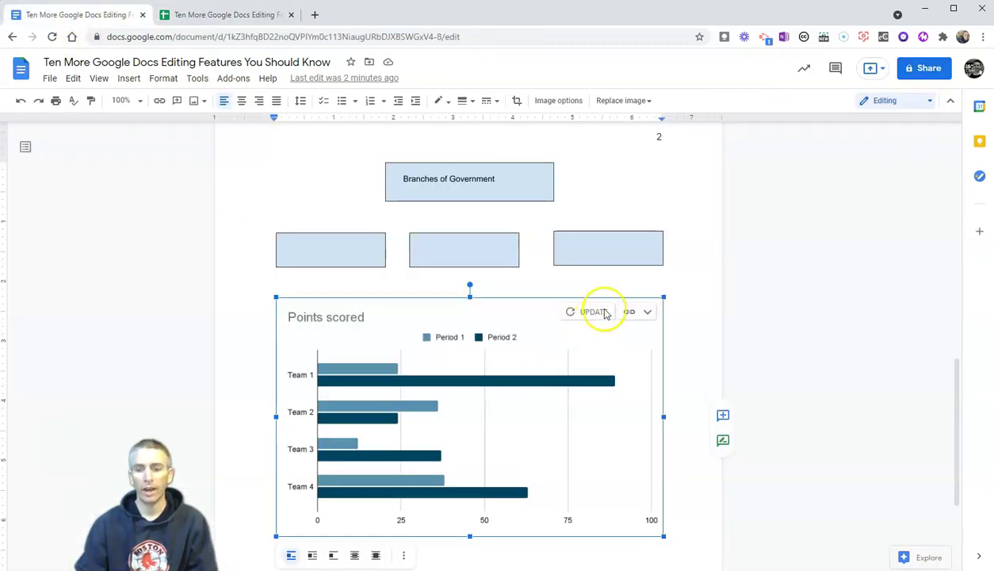
left_click(586, 316)
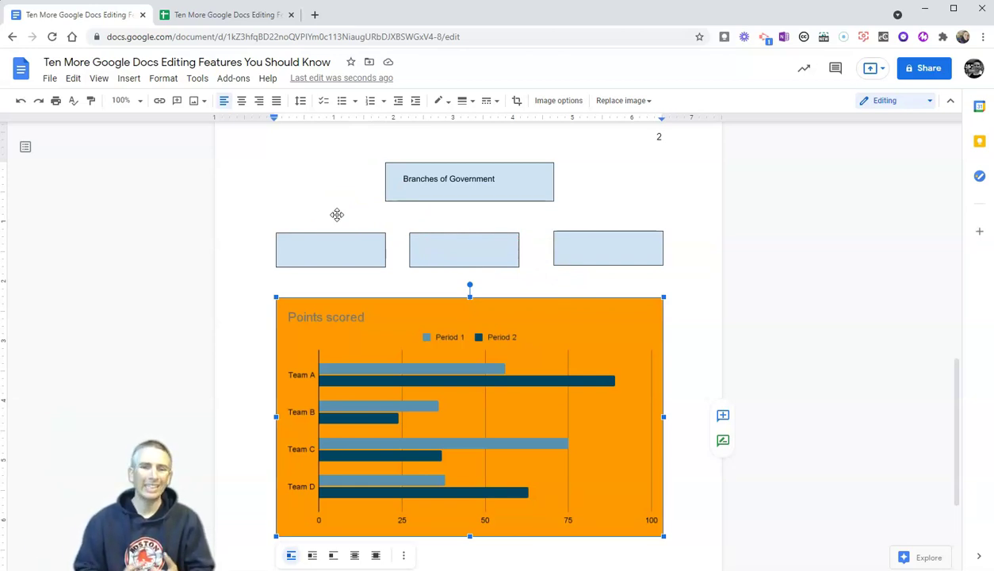
- Below the buffalo image, add the text "This statue is called Dakota Thunder. It is found in Jamestown, North Dakota. It weighs..."
scroll(377, 219, "up", 4)
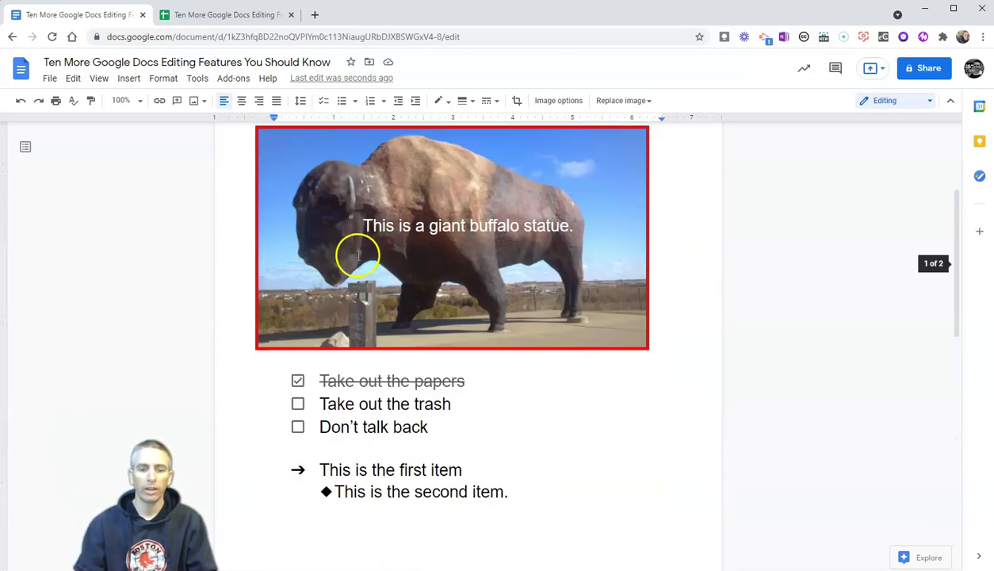
left_click(294, 360)
key("Return")
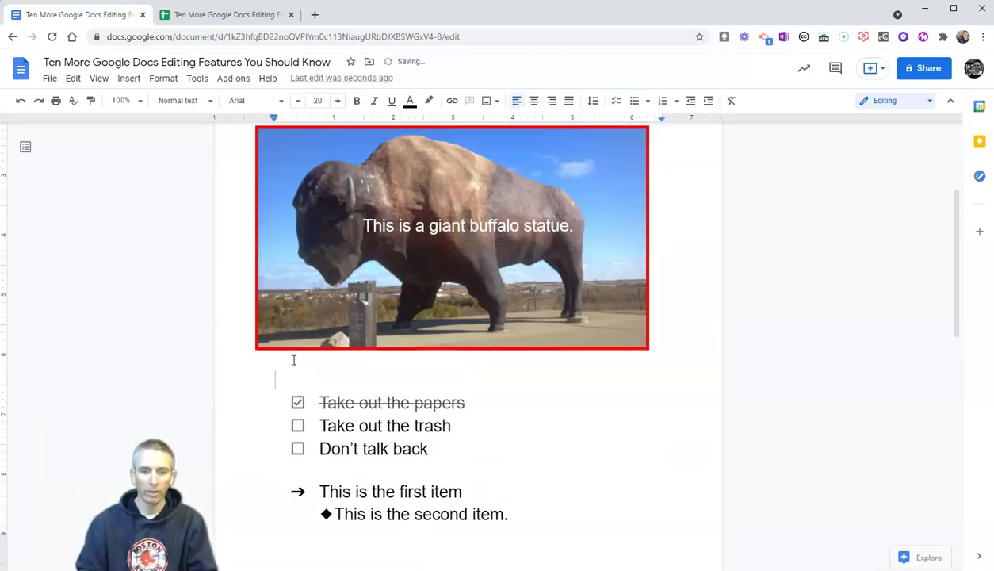
key("Return")
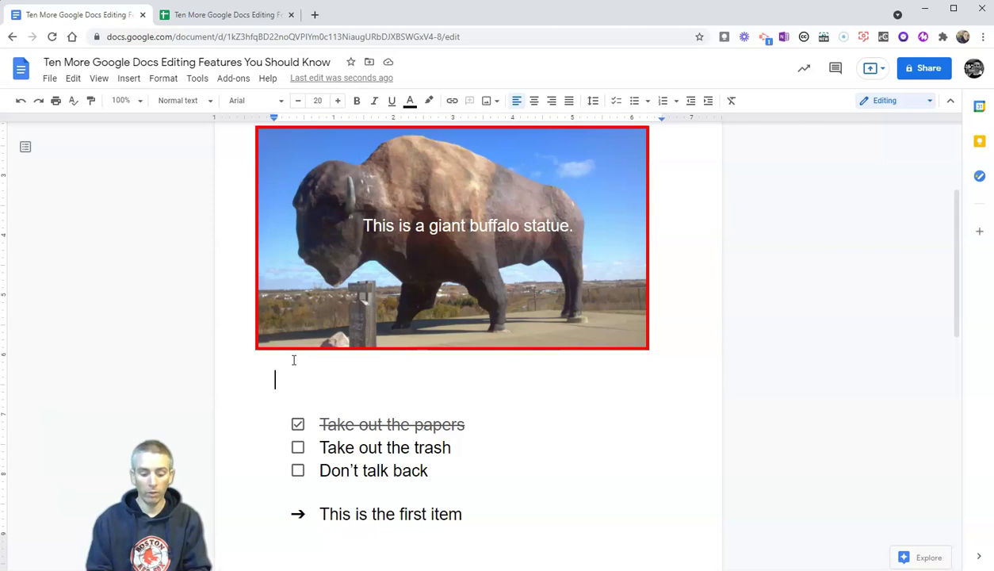
type("This statu")
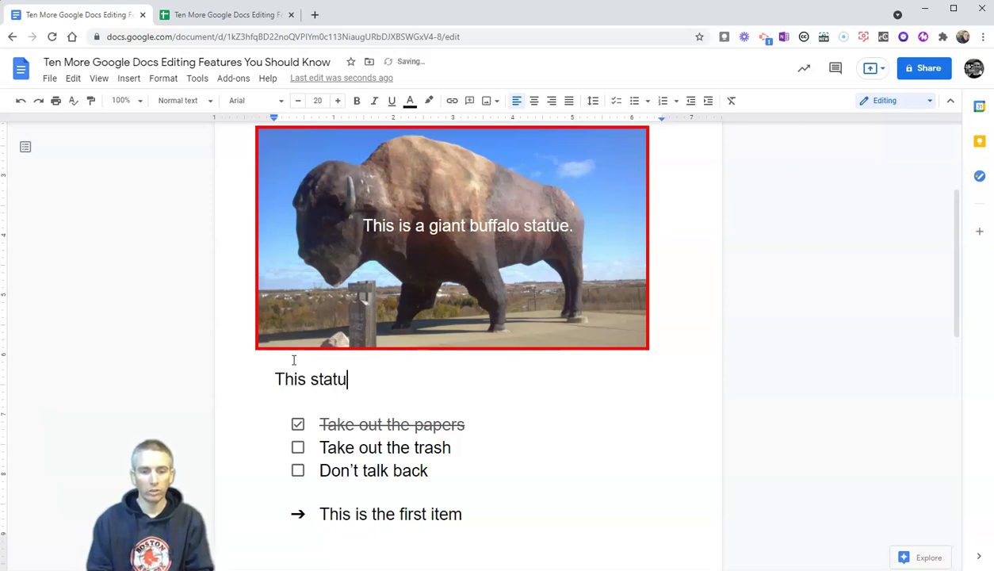
type("e is calle")
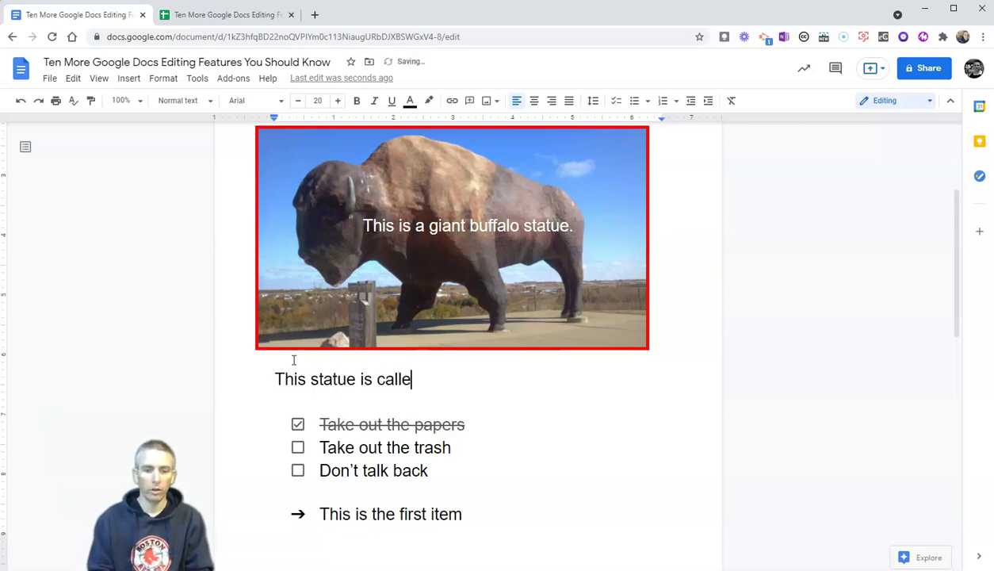
type("d Dakota T")
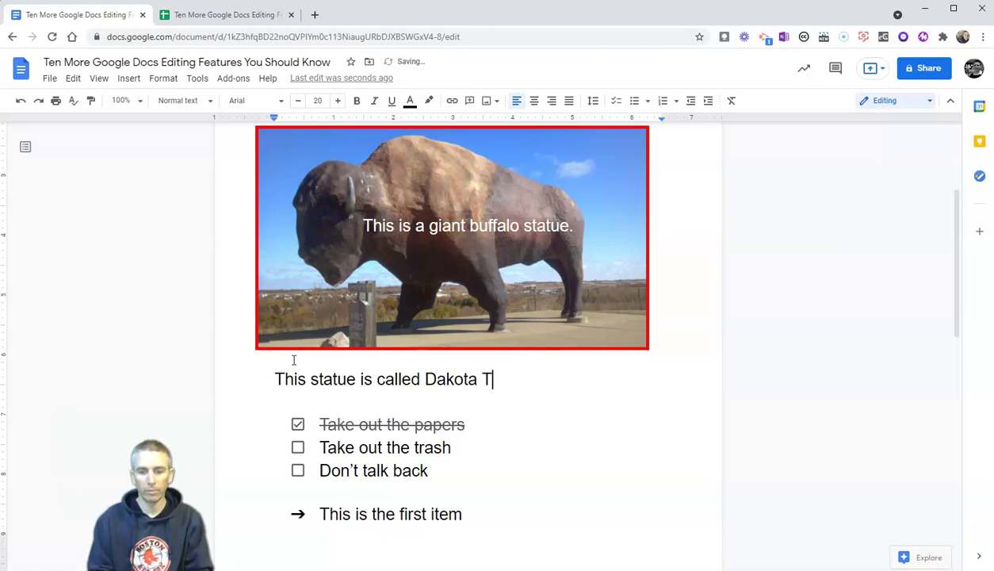
type("hunder. It")
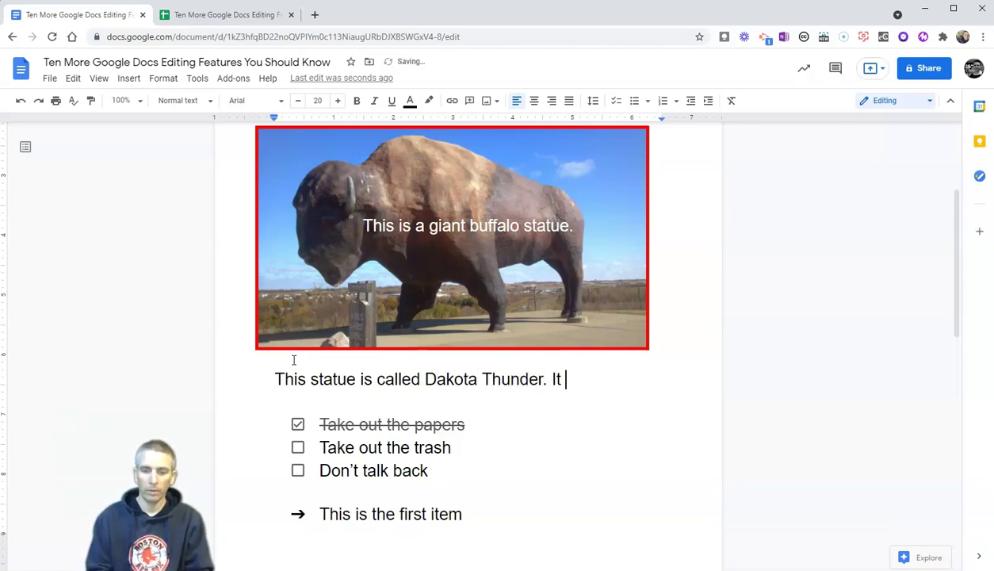
type(" is foun")
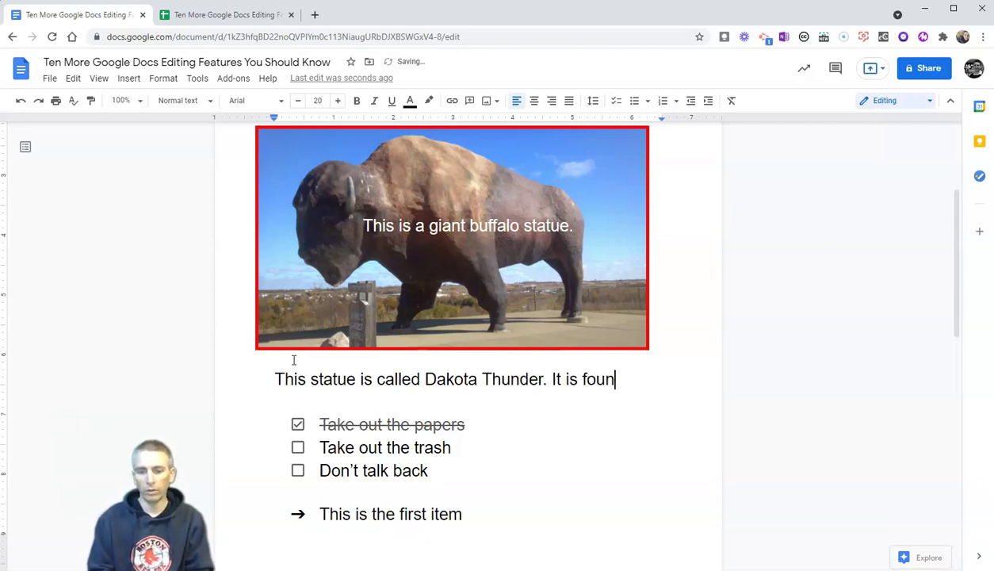
type("d in Ja")
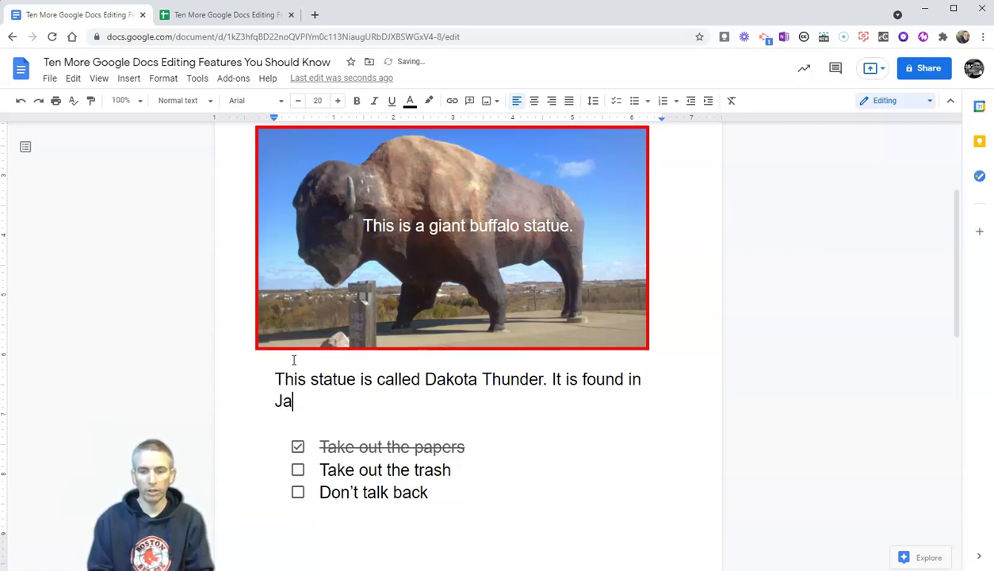
type("mesw")
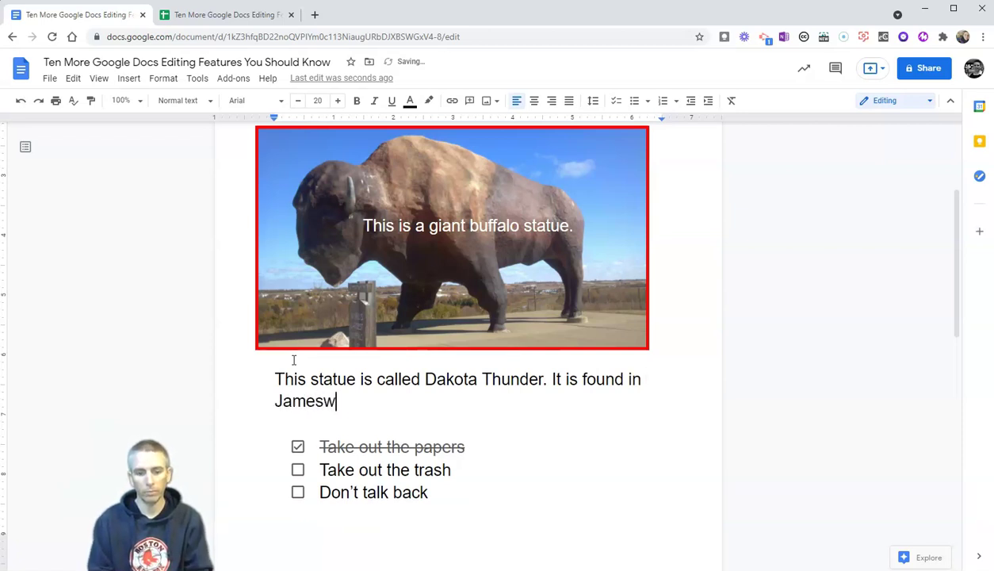
key("BackSpace")
type("to")
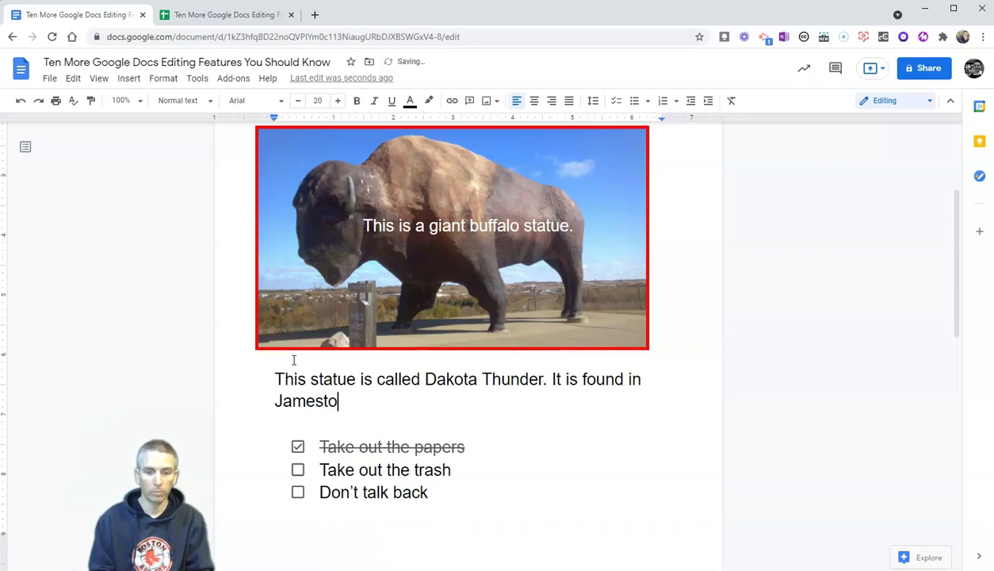
type("wn ")
type("Nor")
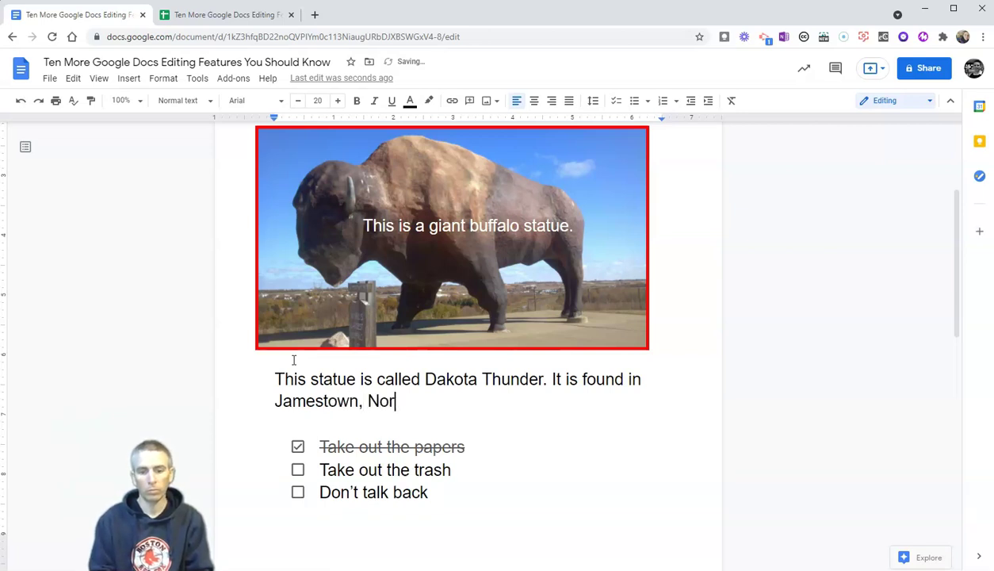
type("th Dakota")
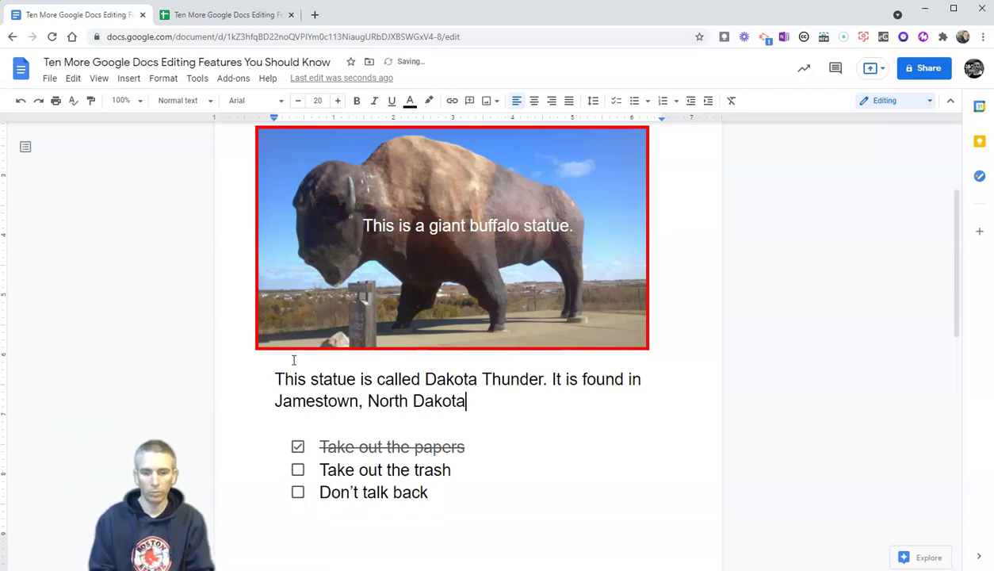
type(". It weighs...")
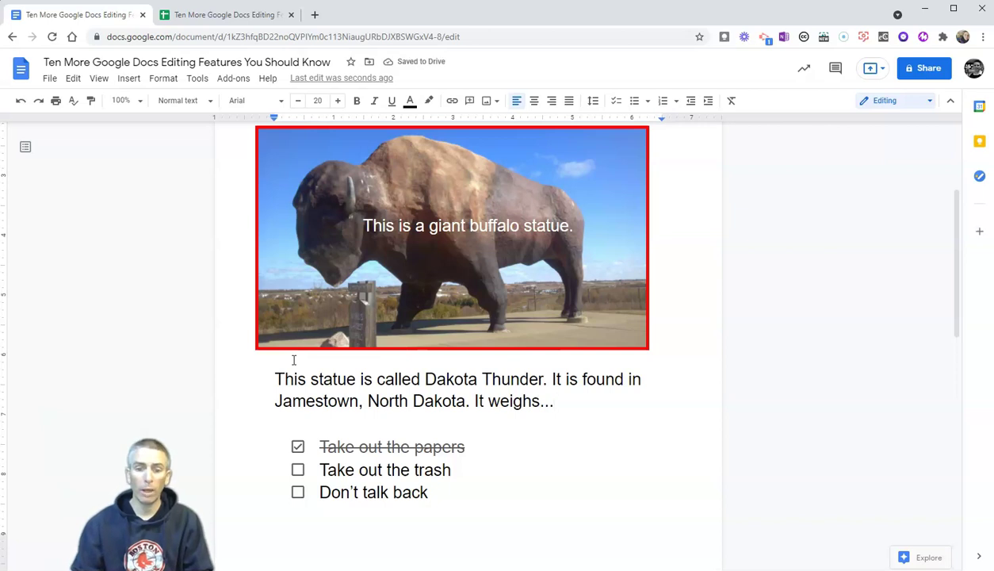
- Use Explore to search the web for "dakota thunder buffalo"
left_click(923, 559)
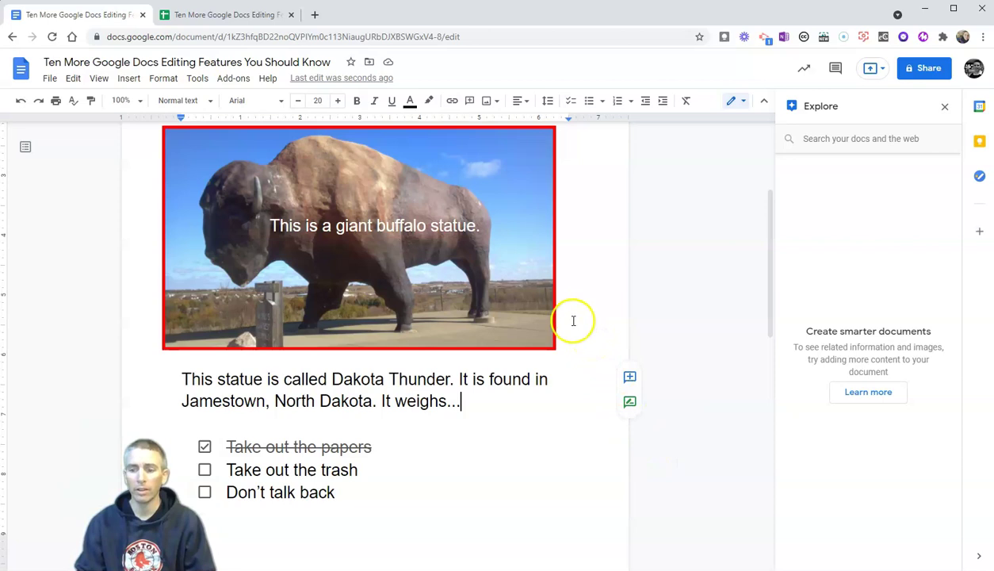
left_click(862, 139)
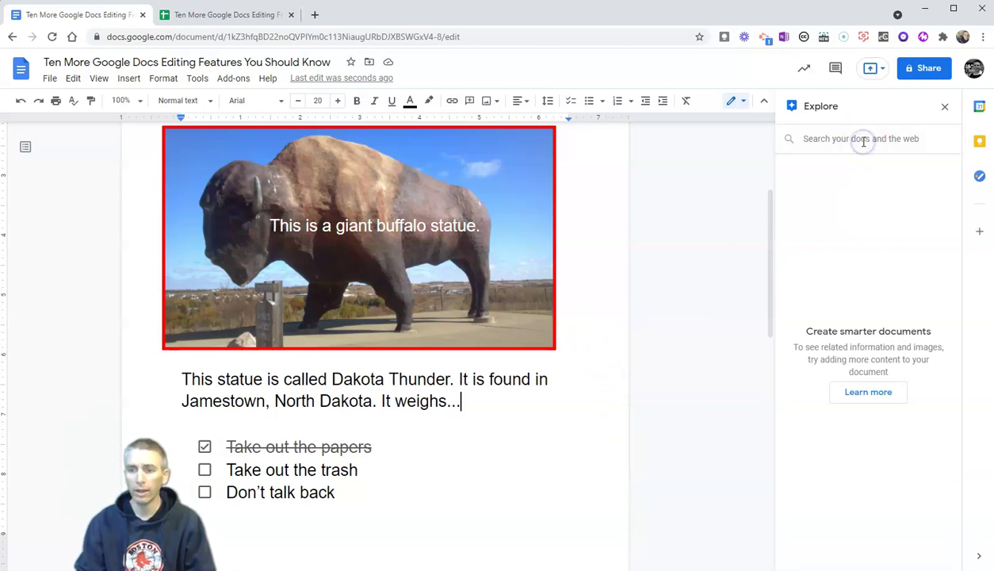
type("da")
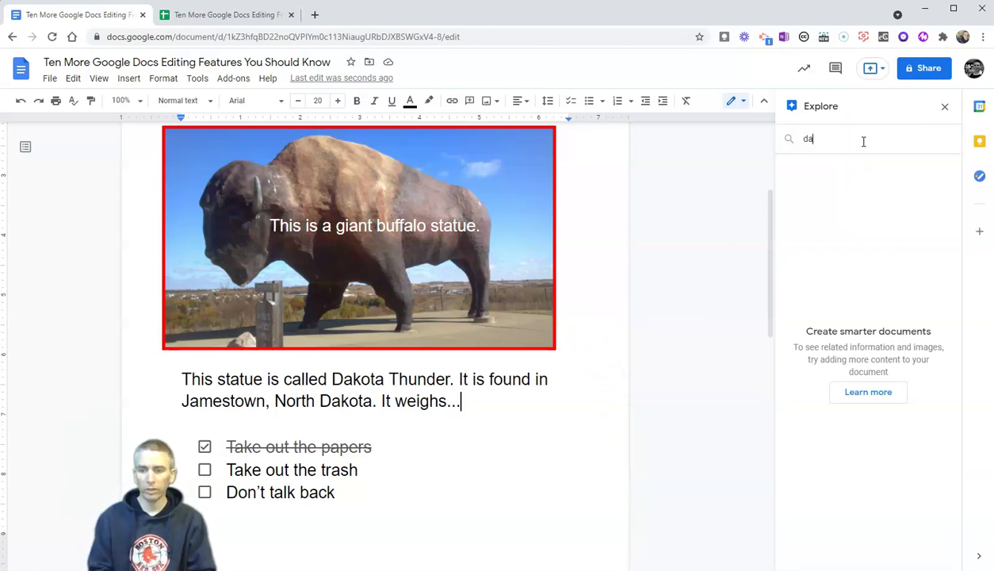
type("kota t")
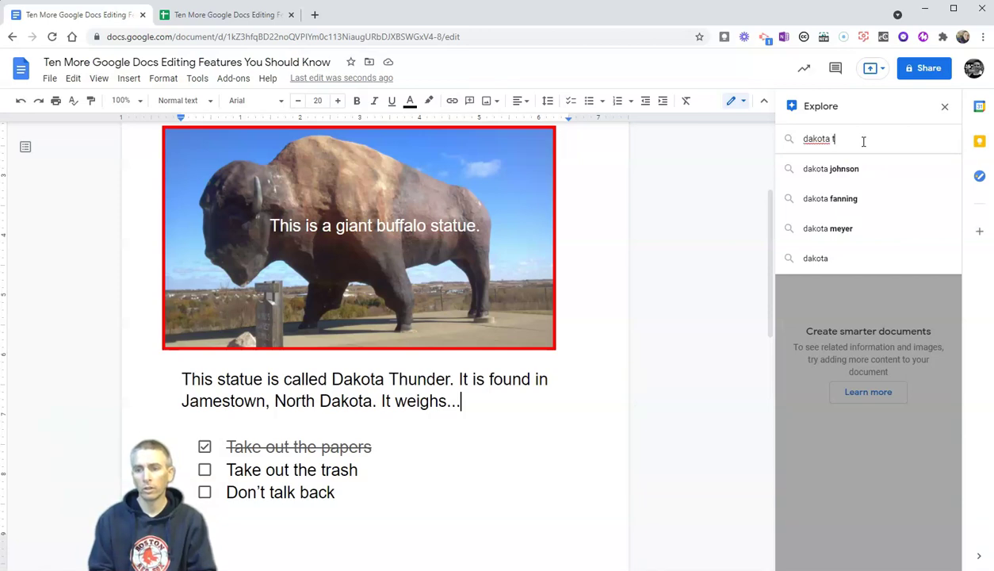
type("hunder buffalo")
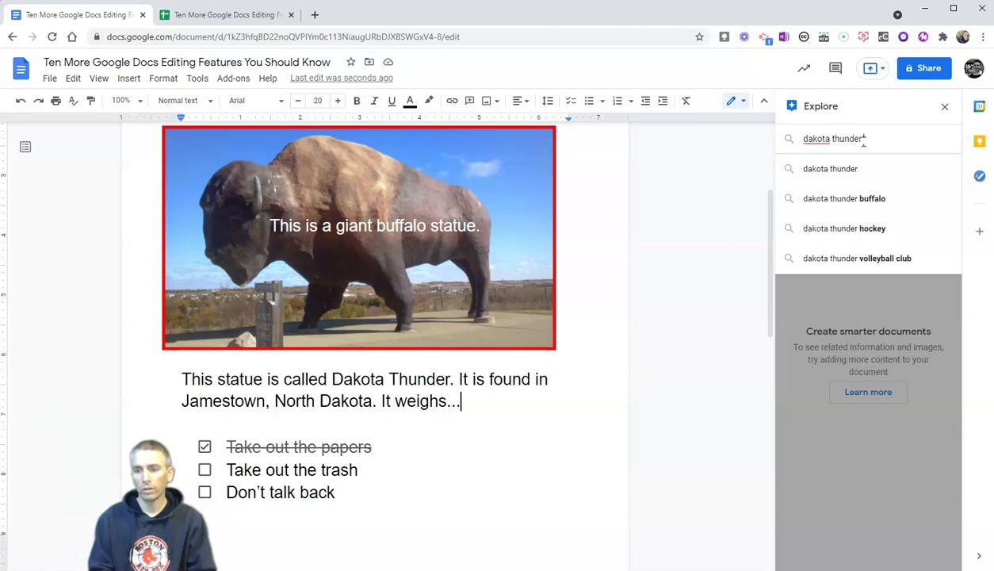
left_click(851, 200)
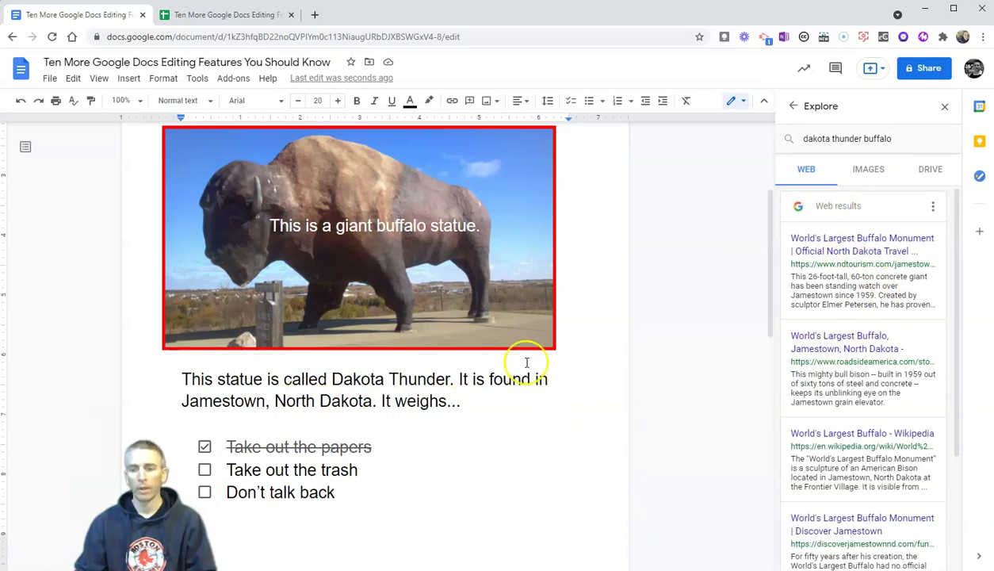
- Replace the ellipsis after "It weighs" with "60 tons." to complete the sentence about the statue
mouse_move(857, 295)
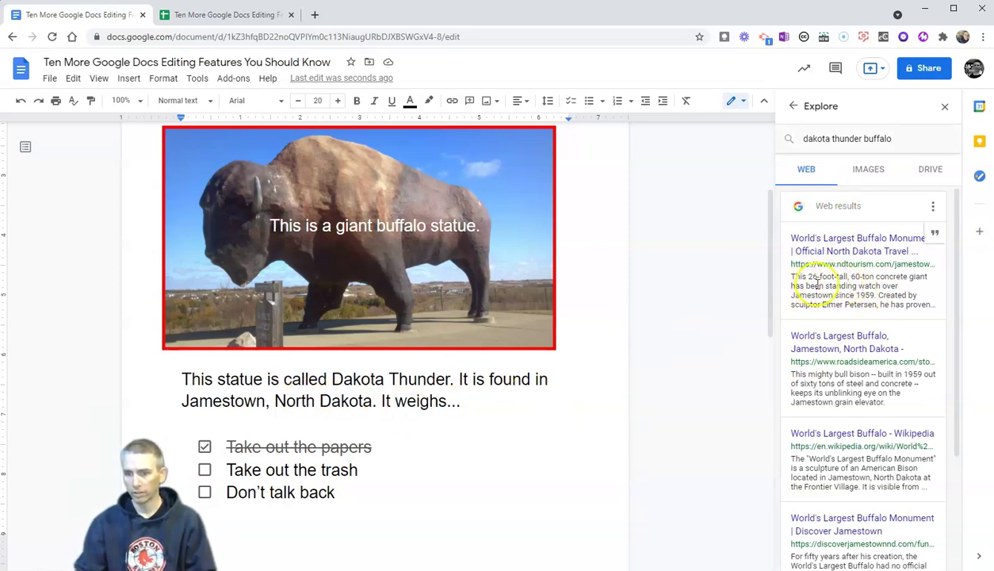
left_click(473, 400)
key("BackSpace")
key("BackSpace")
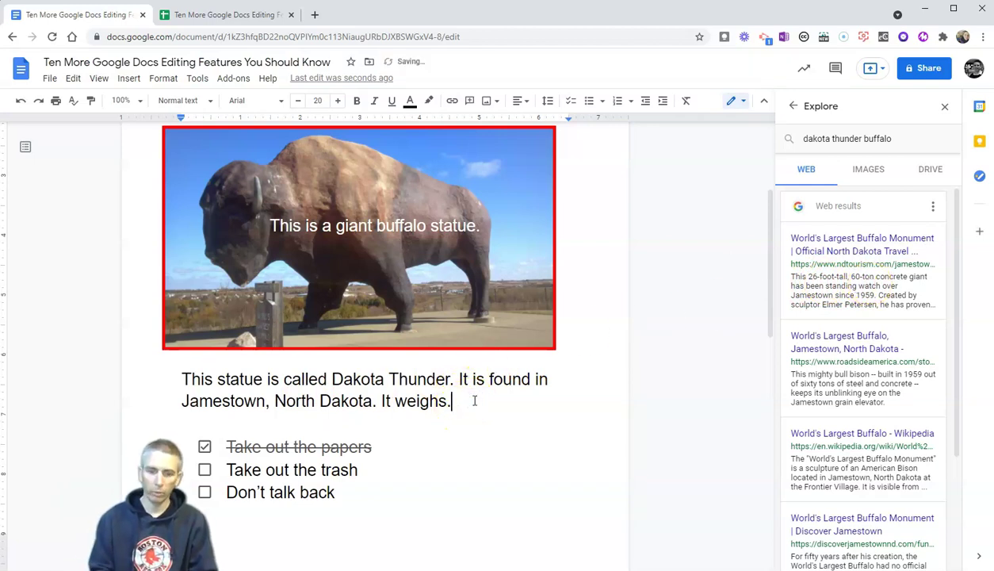
type("60 tons.")
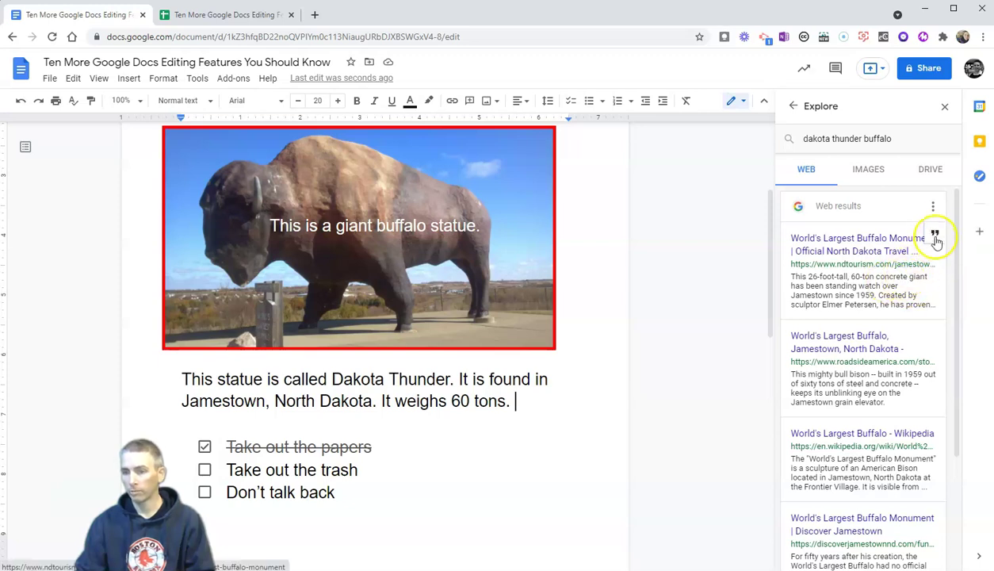
- Cite the ndtourism.com World's Largest Buffalo Monument result as a footnote after "60 tons." and review the footnote
left_click(935, 238)
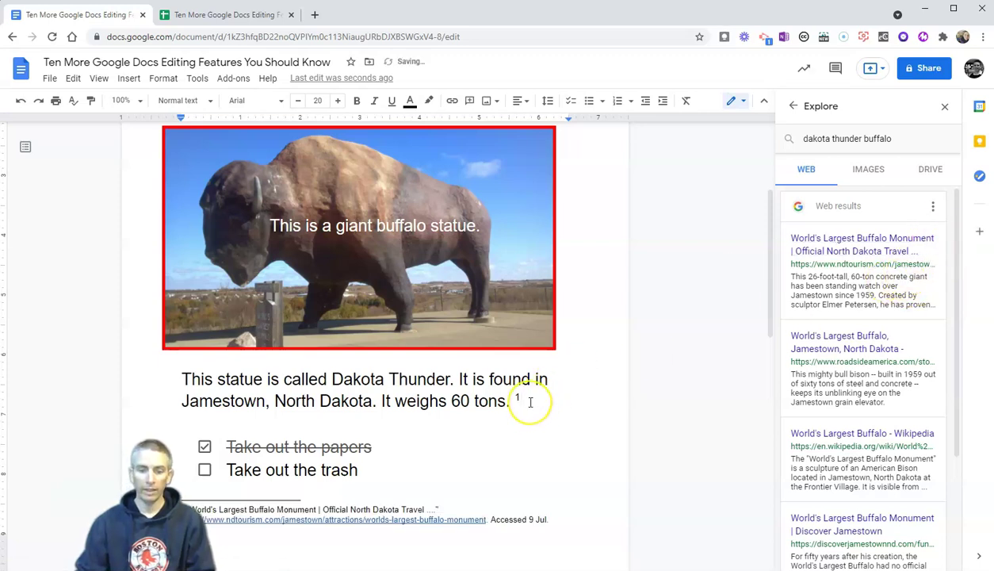
scroll(530, 402, "down", 3)
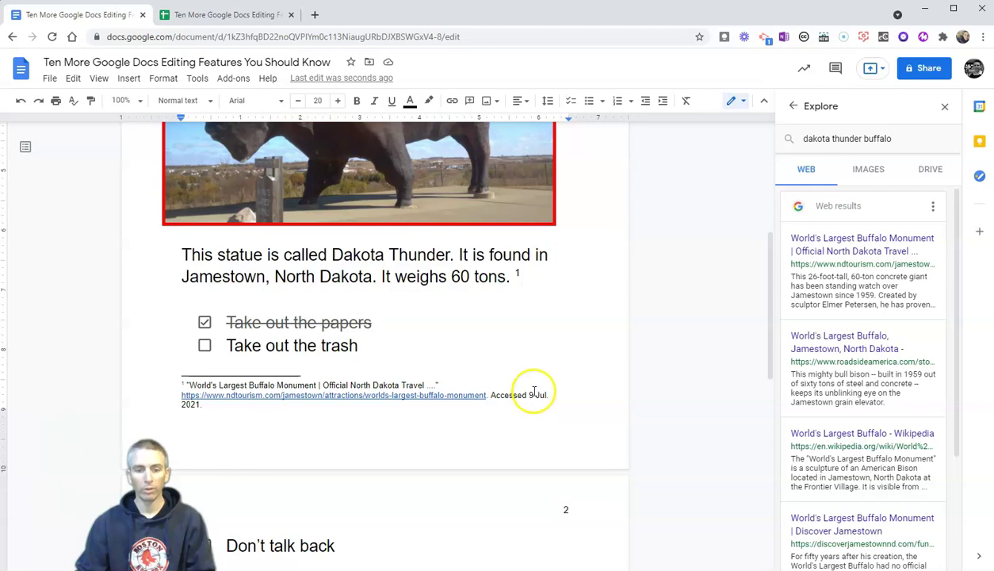
scroll(531, 389, "up", 5)
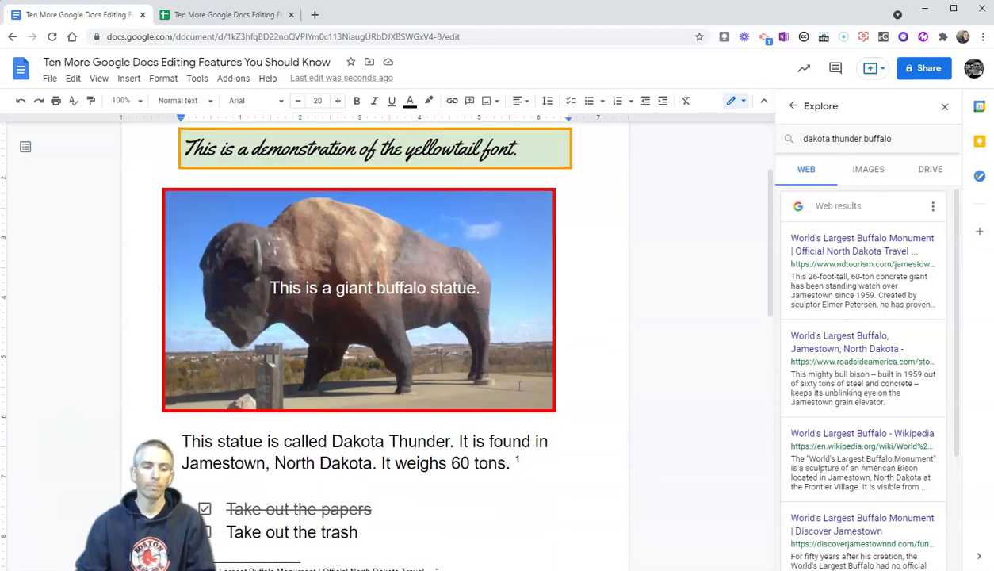